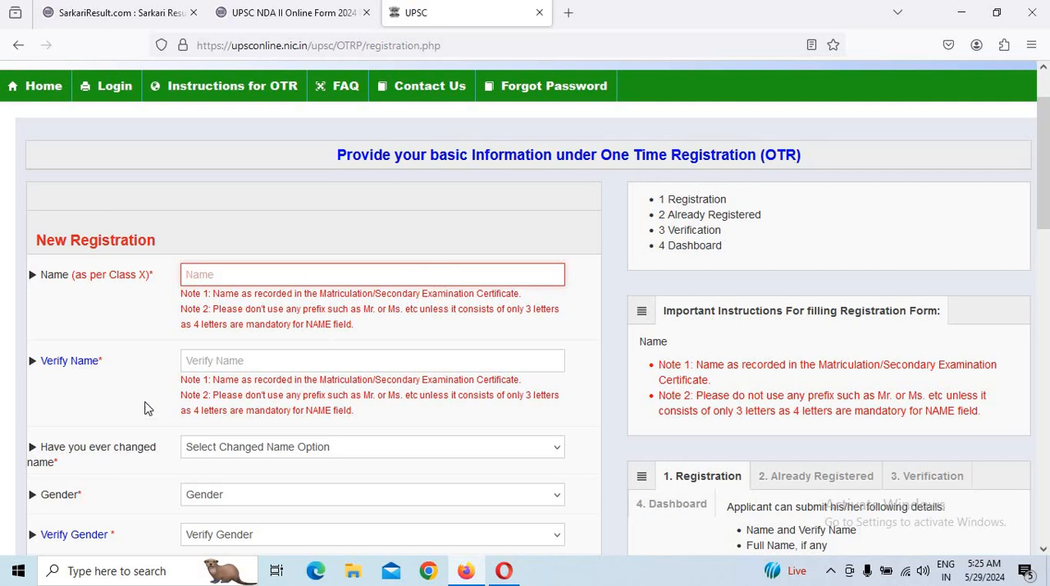
Go through the name verification field and answer No to having ever changed the name
{"action": "left_click", "coordinate": [233, 359]}
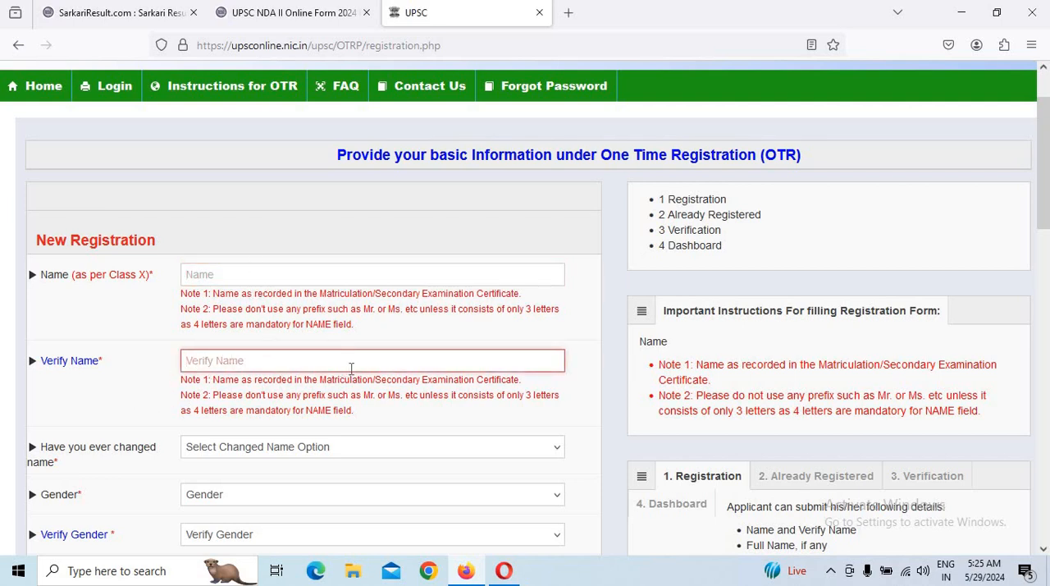
{"action": "scroll", "coordinate": [348, 369], "scroll_direction": "down", "scroll_amount": 3}
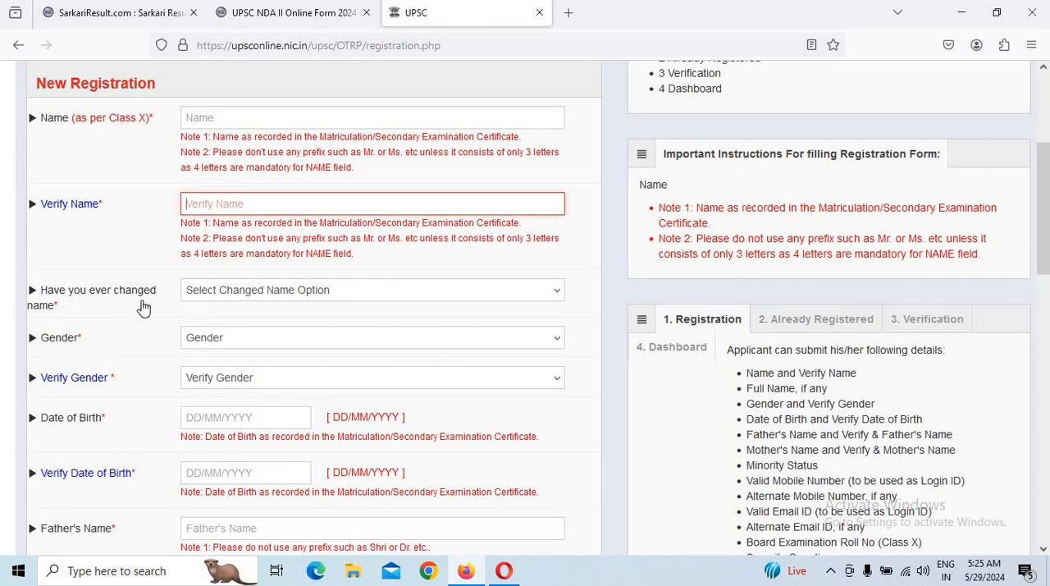
{"action": "left_click", "coordinate": [256, 296]}
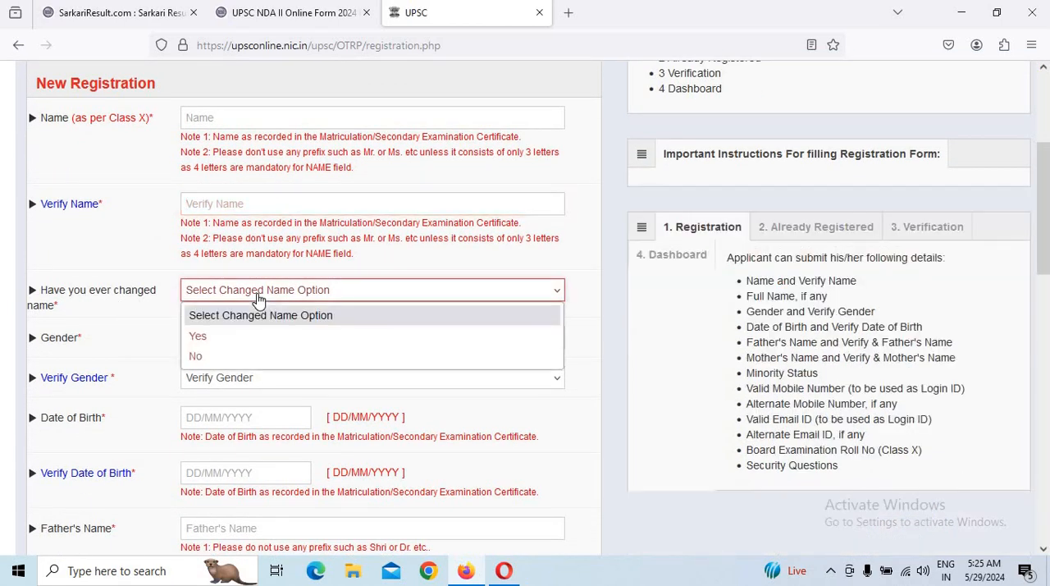
{"action": "left_click", "coordinate": [201, 357]}
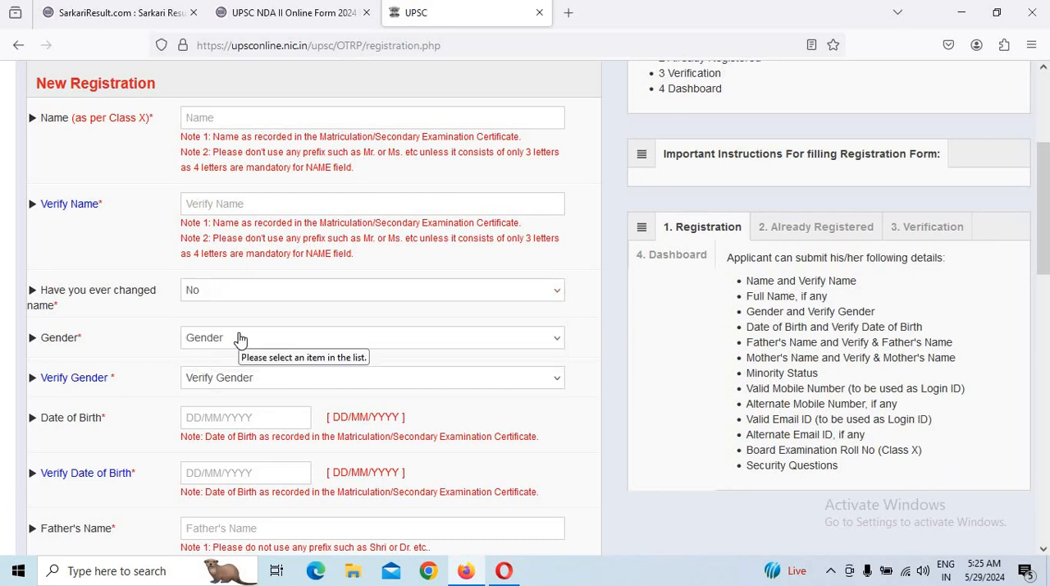
Set both Gender and Verify Gender to Male
{"action": "left_click", "coordinate": [239, 337]}
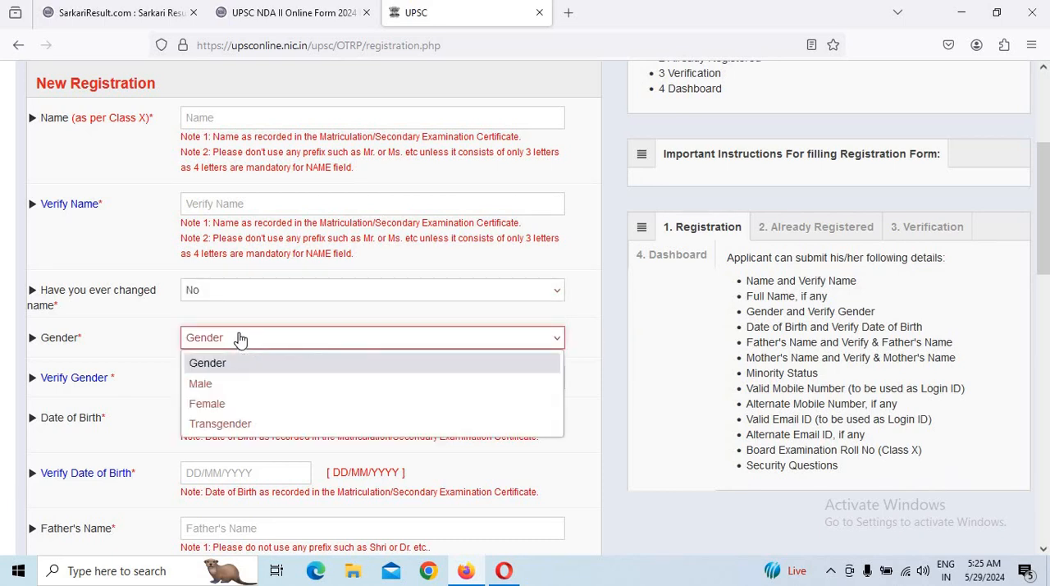
{"action": "left_click", "coordinate": [205, 386]}
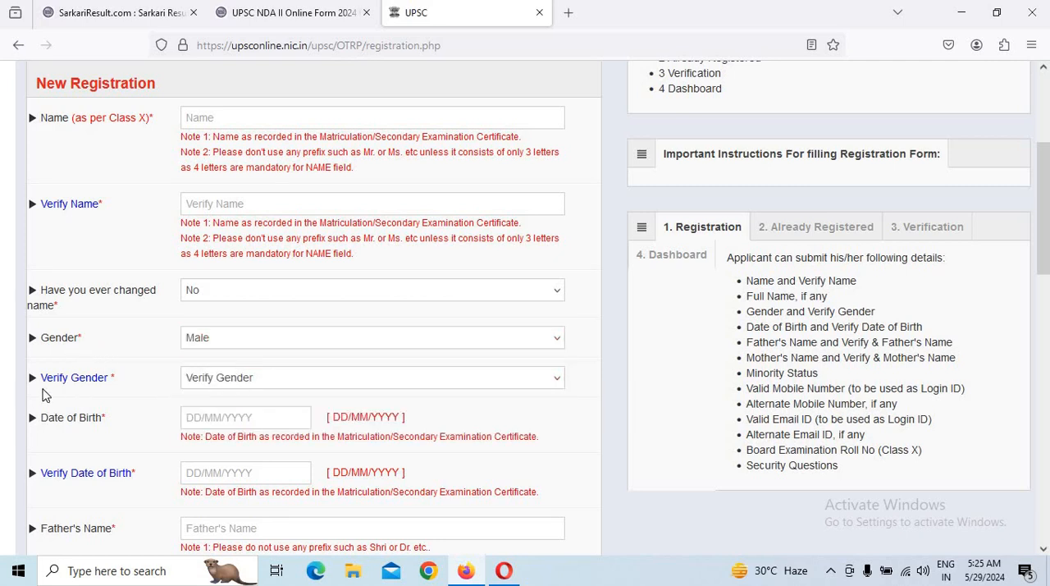
{"action": "left_click", "coordinate": [236, 384]}
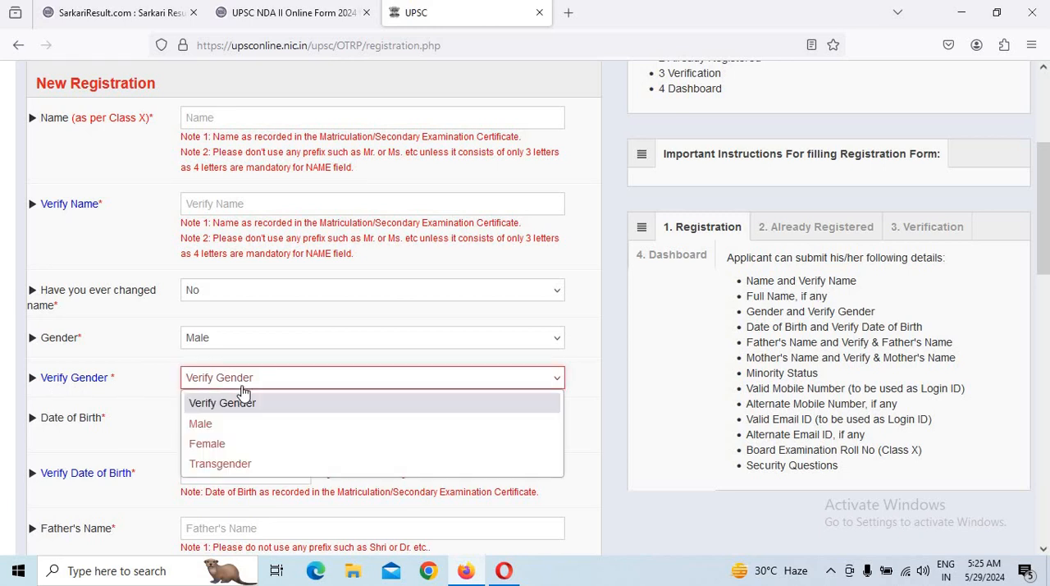
{"action": "left_click", "coordinate": [208, 425]}
Choose the applicant's date of birth from the calendar for both Date of Birth and Verify Date of Birth
{"action": "scroll", "coordinate": [234, 409], "scroll_direction": "down", "scroll_amount": 1}
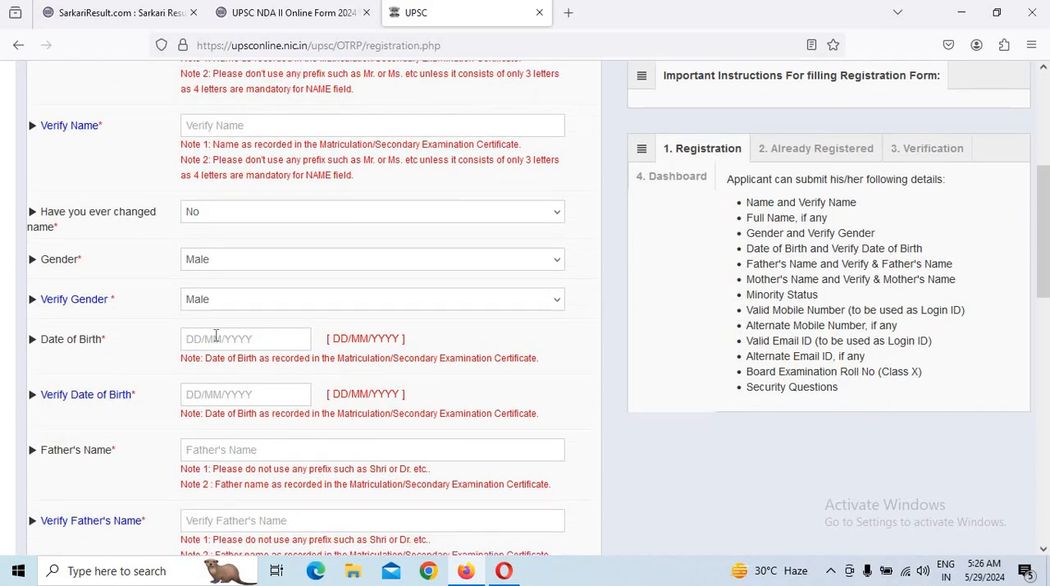
{"action": "left_click", "coordinate": [230, 337]}
{"action": "left_click", "coordinate": [281, 376]}
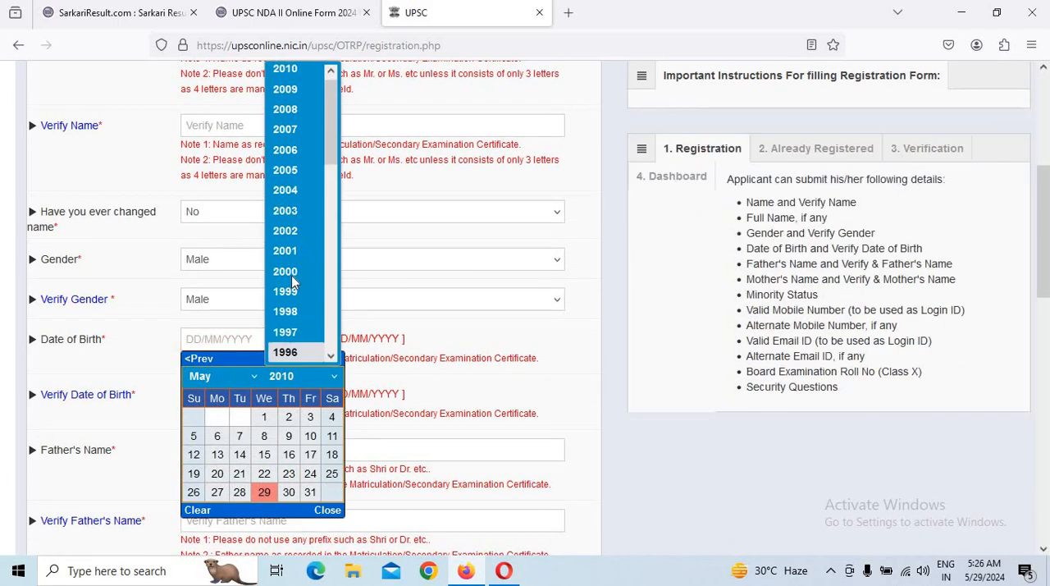
{"action": "left_click", "coordinate": [287, 130]}
{"action": "left_click", "coordinate": [240, 417]}
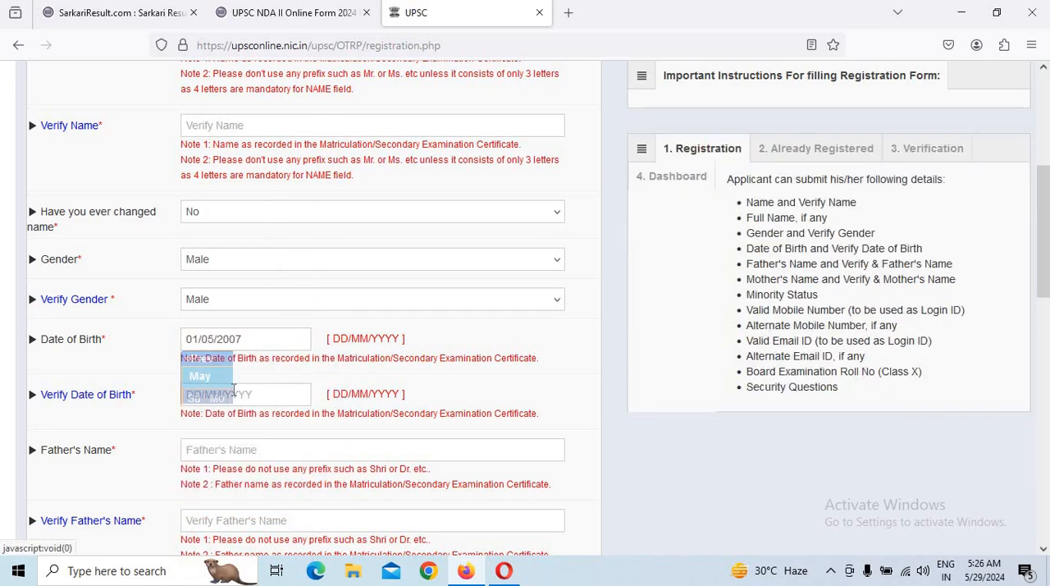
{"action": "left_click", "coordinate": [220, 392]}
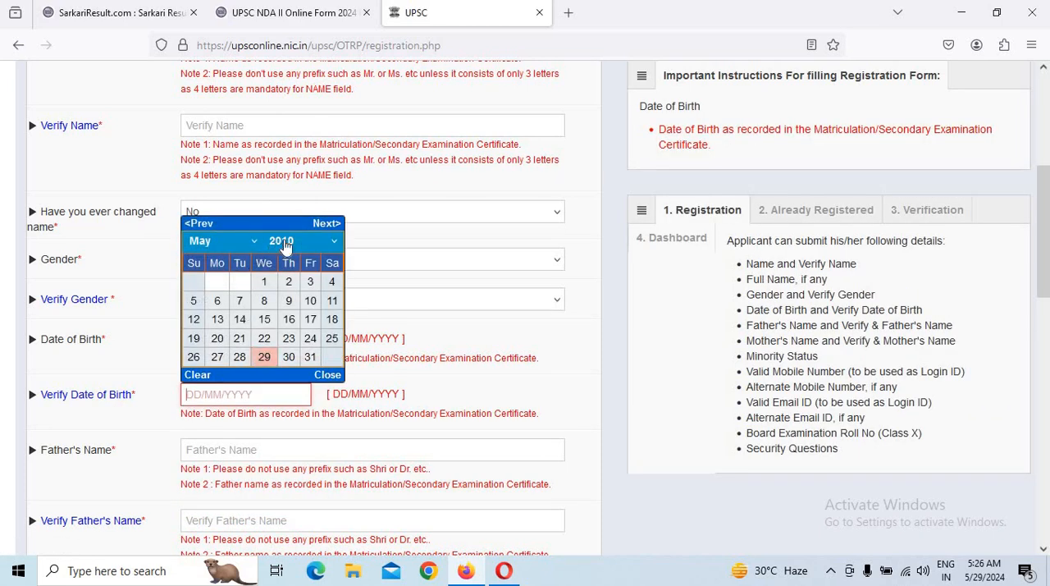
{"action": "left_click", "coordinate": [282, 242]}
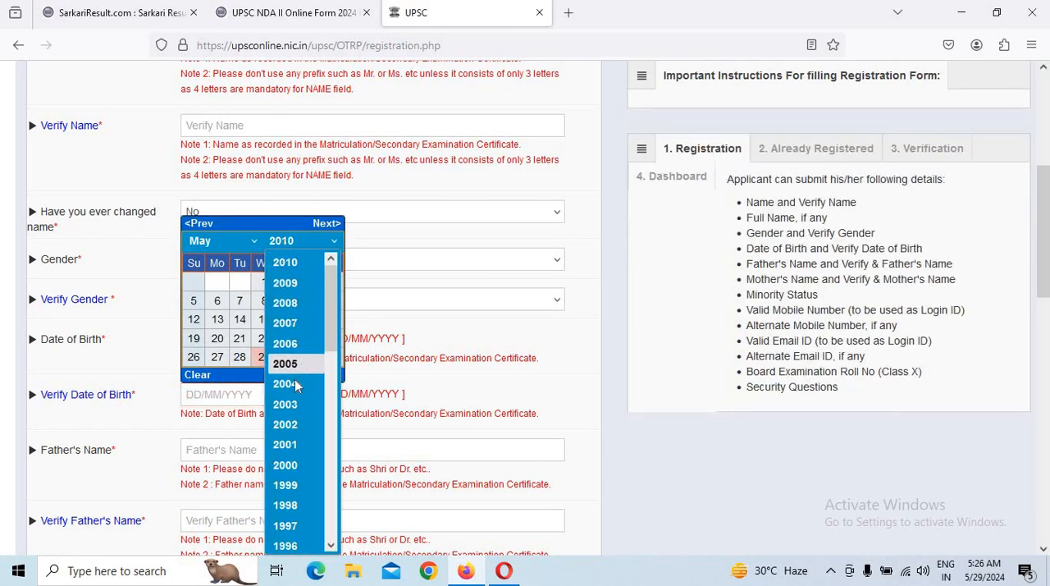
{"action": "left_click", "coordinate": [287, 323]}
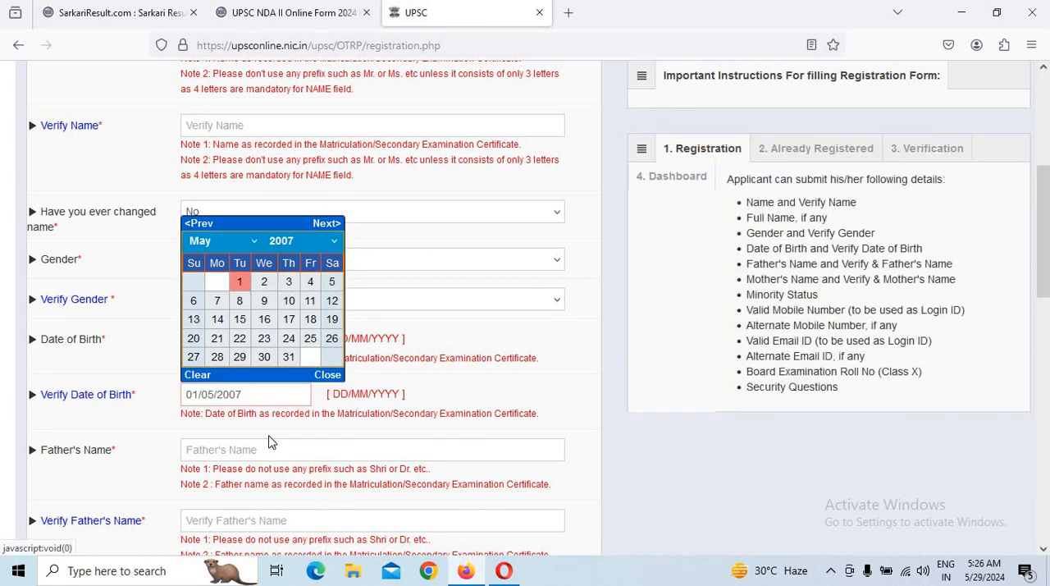
{"action": "left_click", "coordinate": [239, 282]}
Go through the father's and mother's name fields and set Minority status to No
{"action": "scroll", "coordinate": [251, 410], "scroll_direction": "down", "scroll_amount": 2}
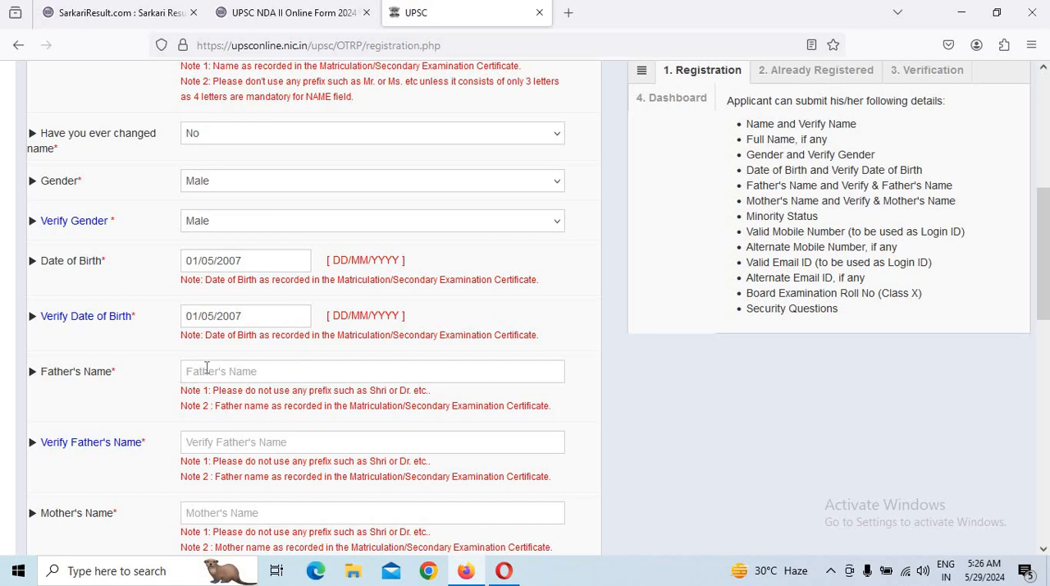
{"action": "left_click", "coordinate": [206, 368]}
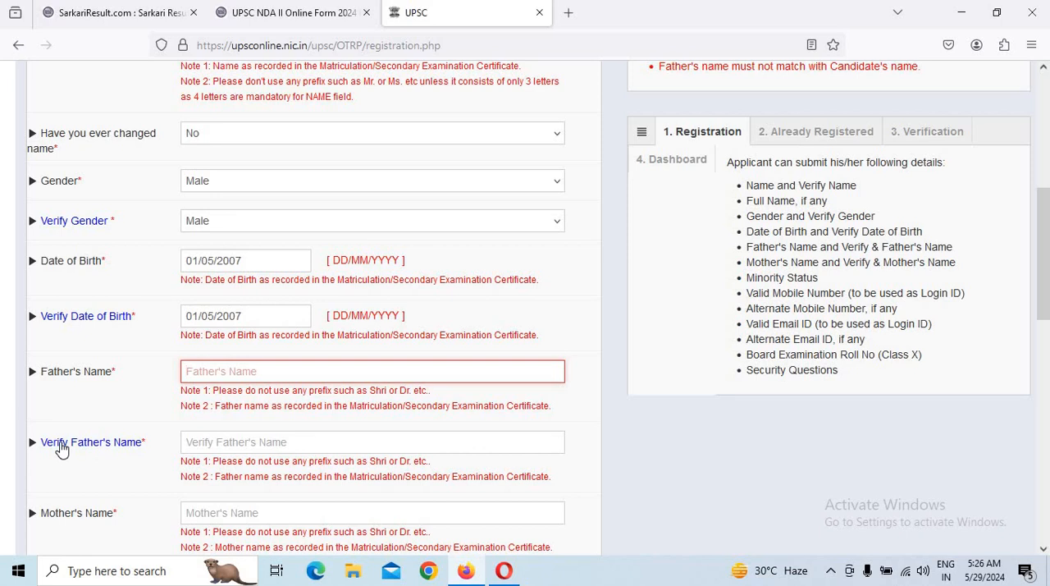
{"action": "left_click", "coordinate": [198, 441]}
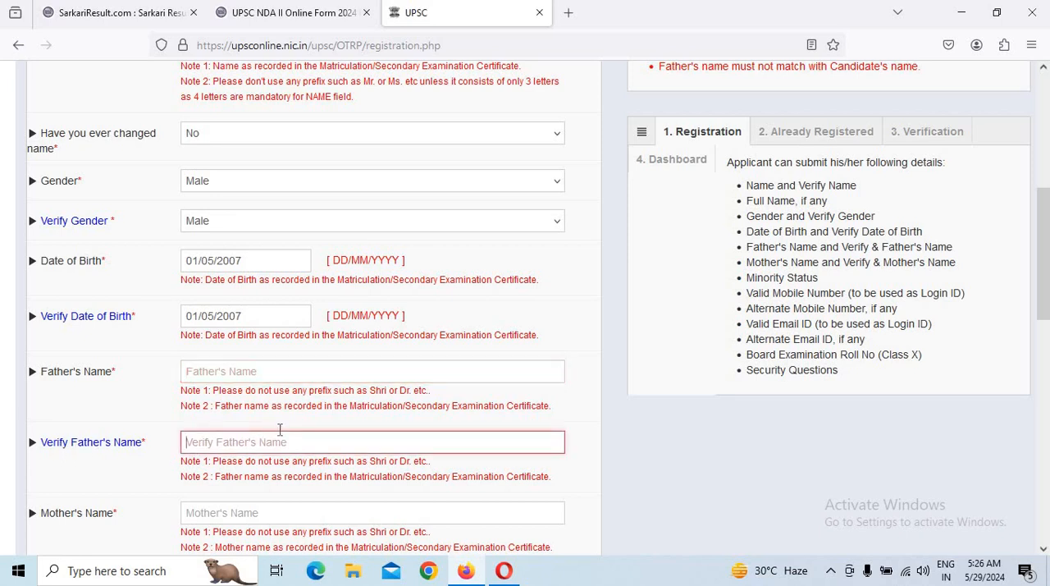
{"action": "scroll", "coordinate": [287, 426], "scroll_direction": "down", "scroll_amount": 2}
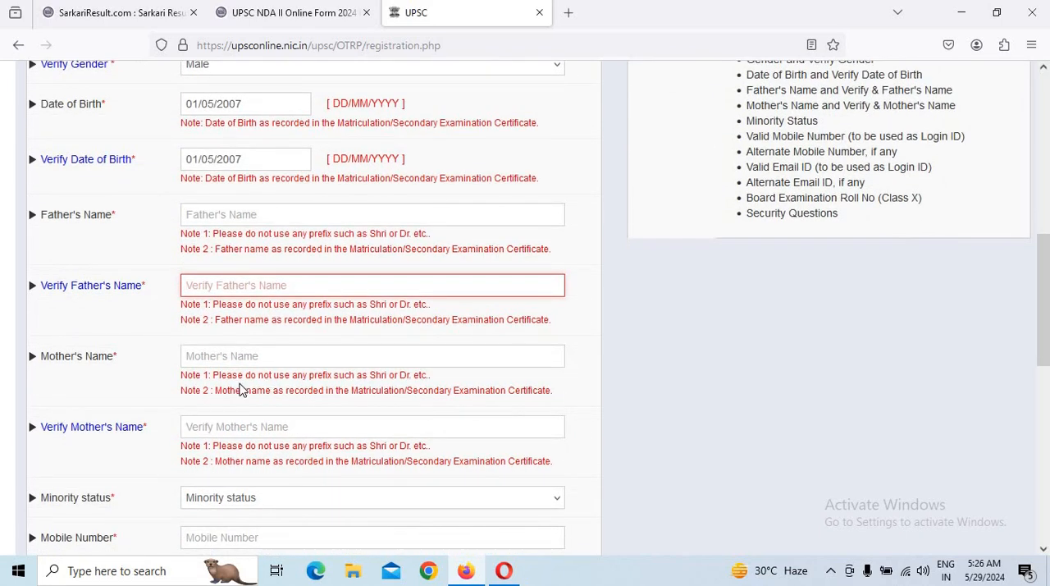
{"action": "left_click", "coordinate": [250, 355]}
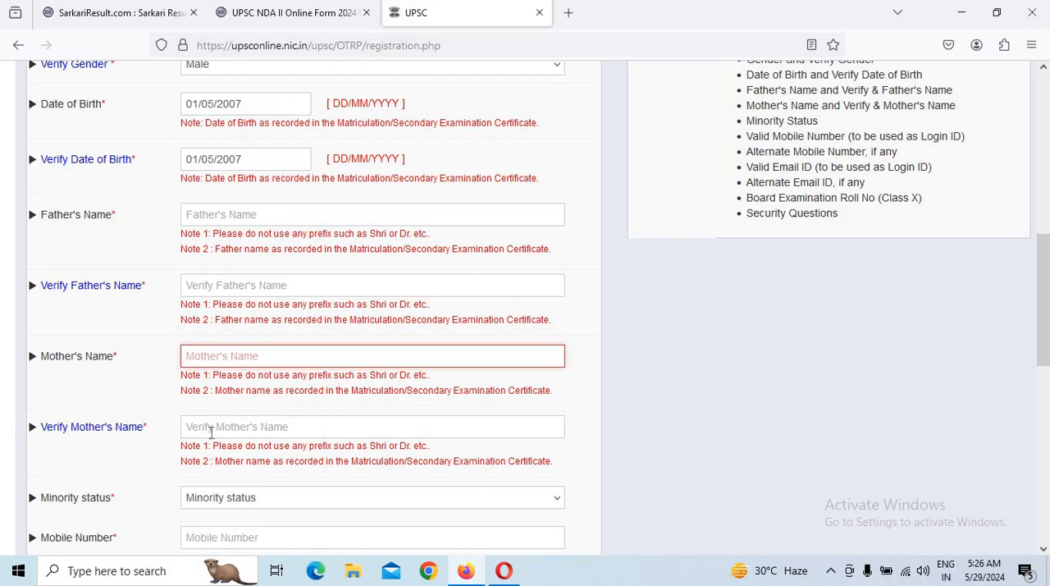
{"action": "scroll", "coordinate": [261, 439], "scroll_direction": "down", "scroll_amount": 4}
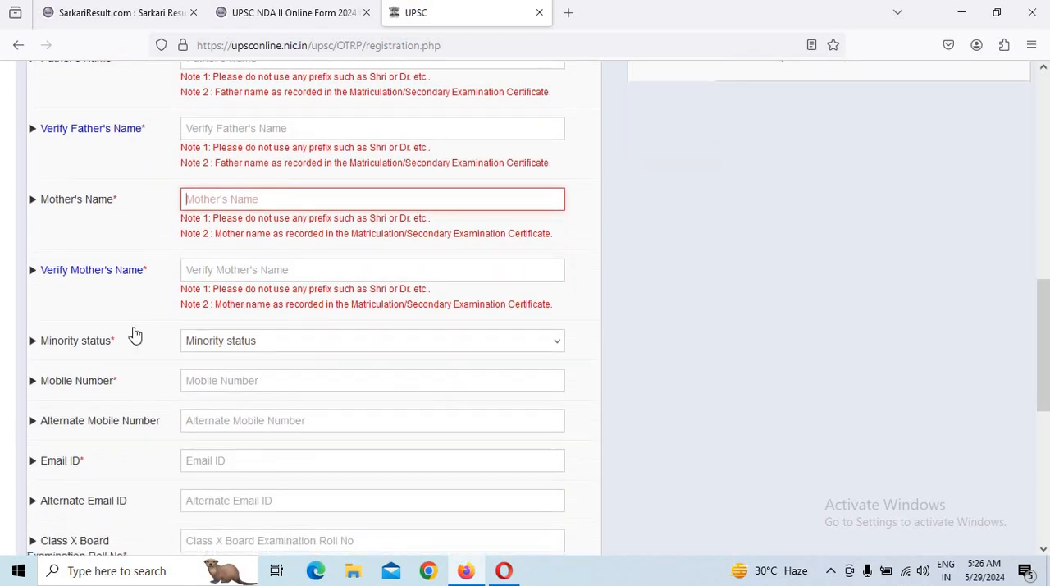
{"action": "left_click_drag", "start_coordinate": [66, 348], "coordinate": [141, 351]}
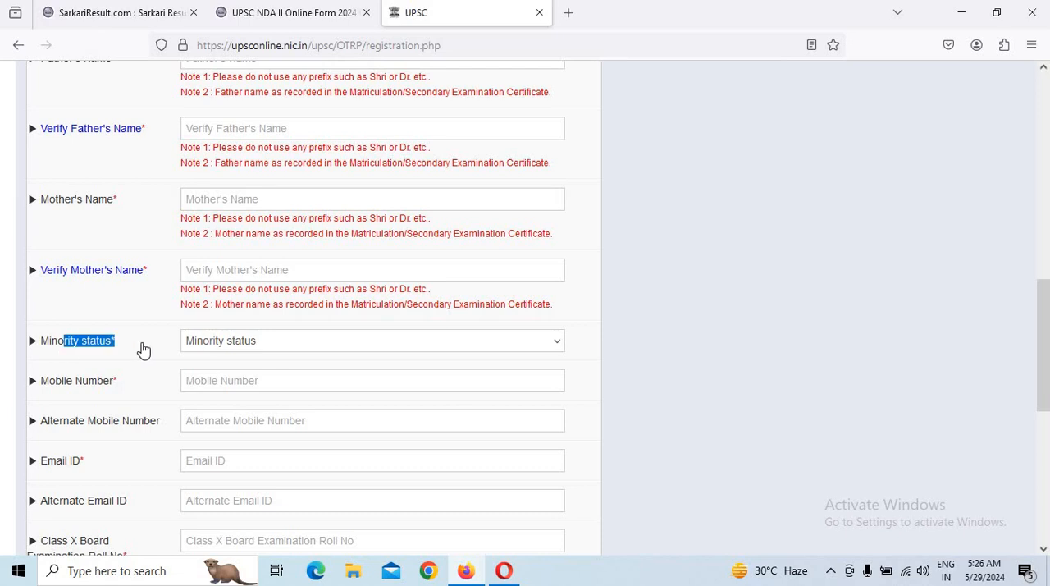
{"action": "left_click", "coordinate": [258, 348]}
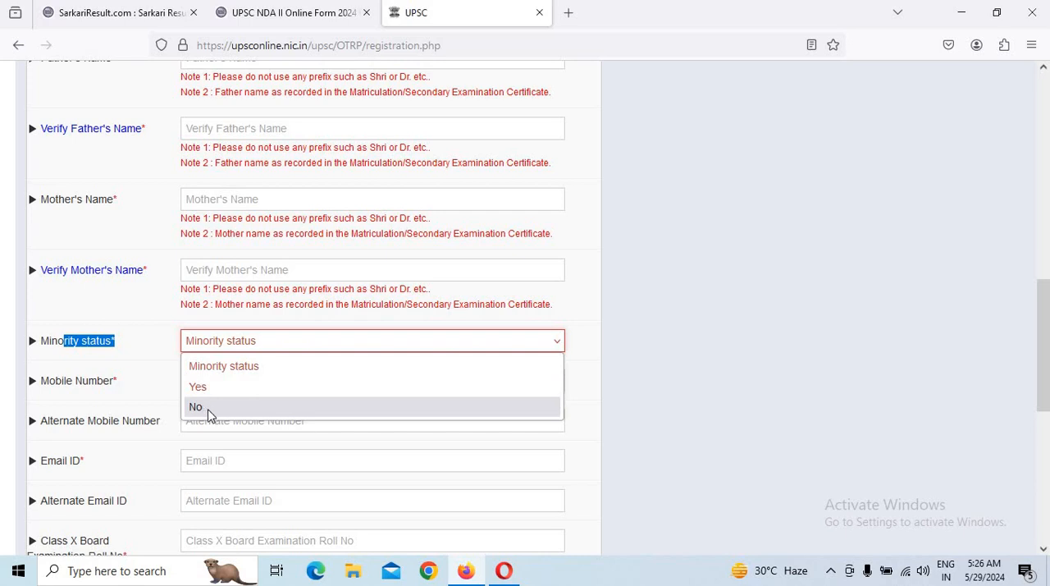
{"action": "left_click", "coordinate": [204, 409]}
Examine the mobile number, alternate mobile number, email ID and Class X board examination roll number fields
{"action": "left_click_drag", "start_coordinate": [55, 390], "coordinate": [221, 380]}
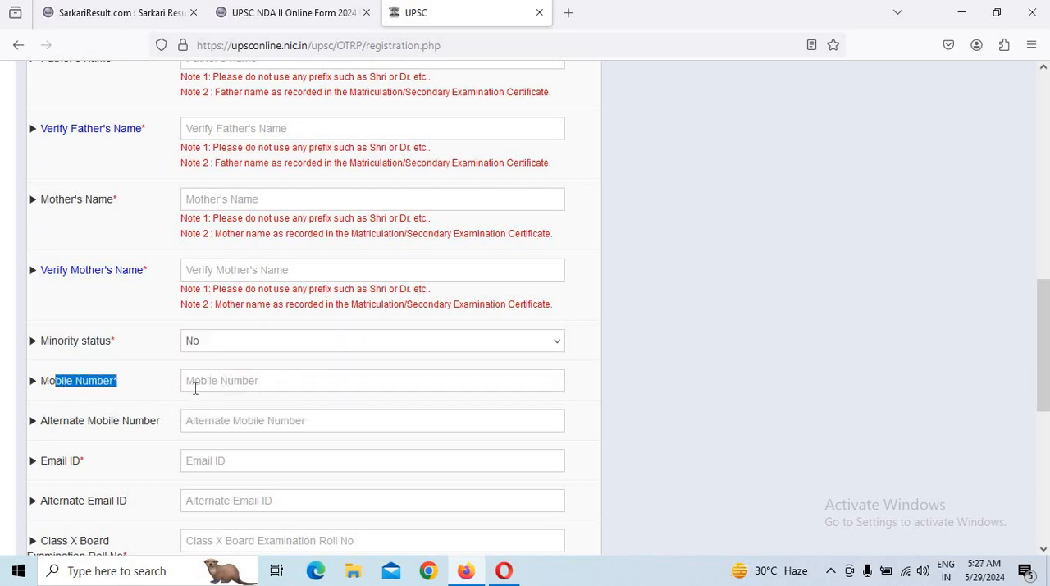
{"action": "left_click", "coordinate": [195, 389]}
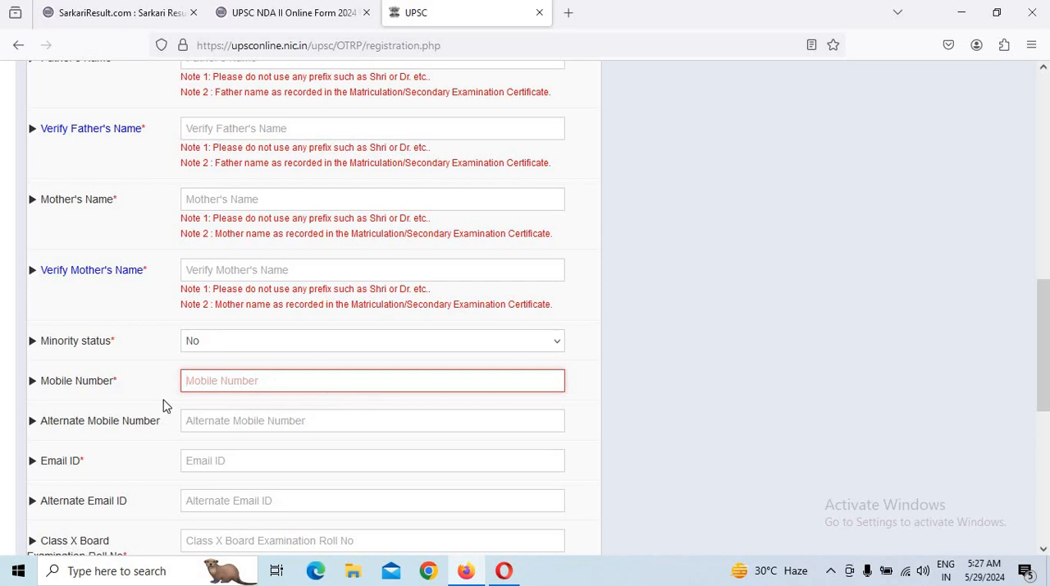
{"action": "left_click_drag", "start_coordinate": [46, 423], "coordinate": [229, 418]}
{"action": "left_click", "coordinate": [189, 424]}
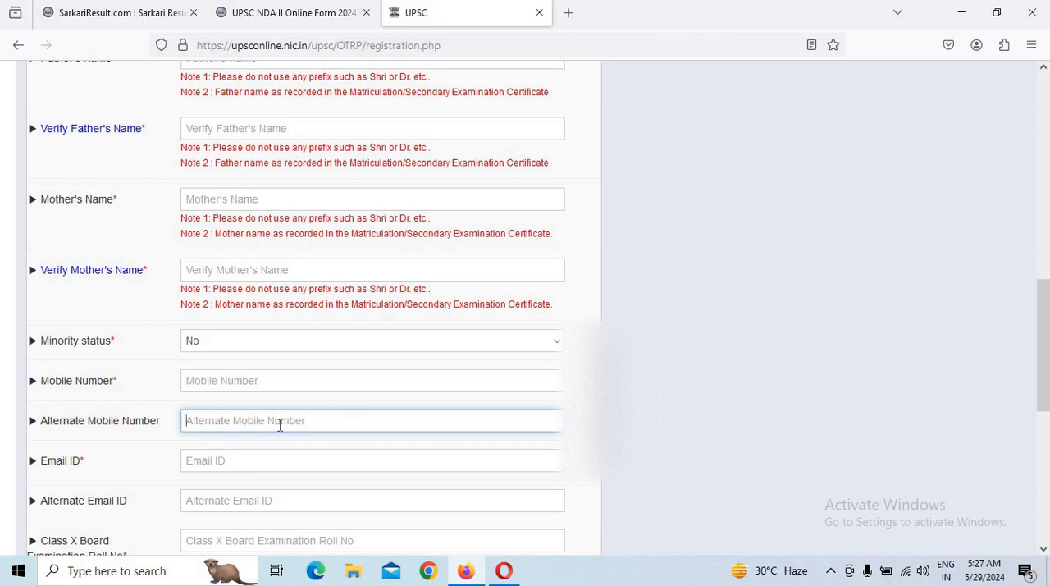
{"action": "scroll", "coordinate": [366, 438], "scroll_direction": "down", "scroll_amount": 2}
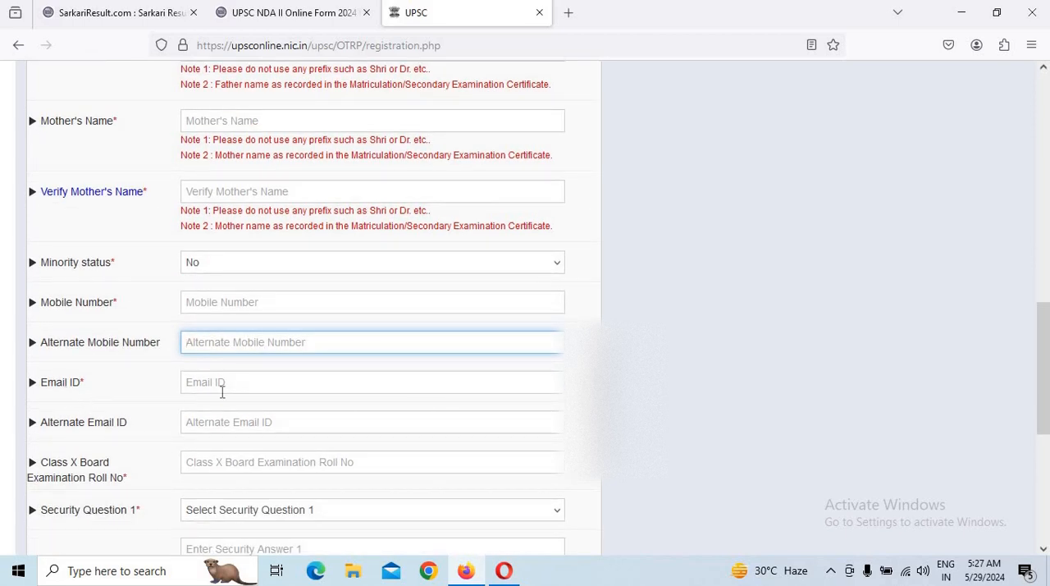
{"action": "left_click", "coordinate": [237, 383]}
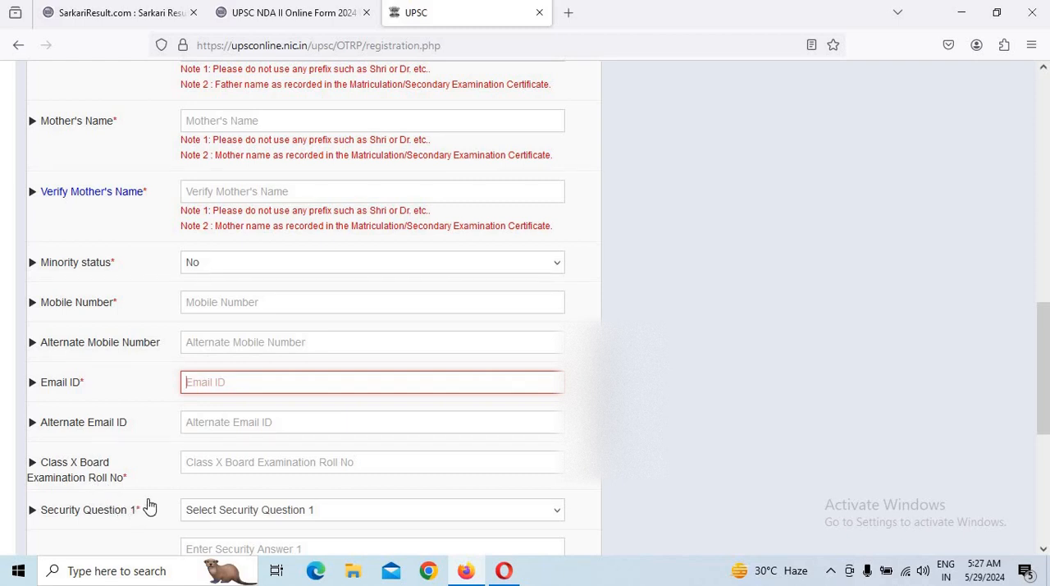
{"action": "left_click", "coordinate": [187, 465]}
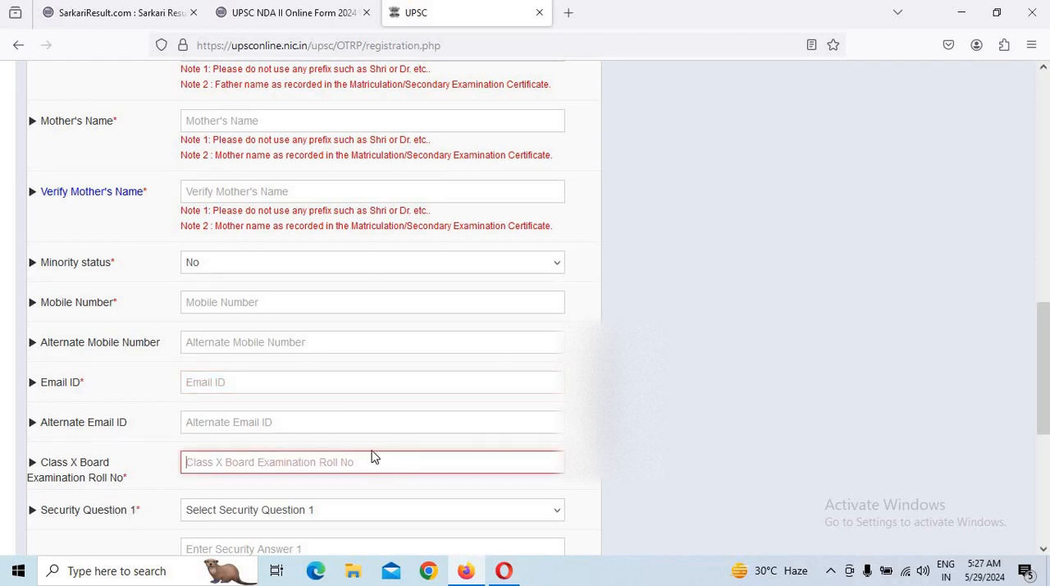
{"action": "scroll", "coordinate": [358, 450], "scroll_direction": "down", "scroll_amount": 3}
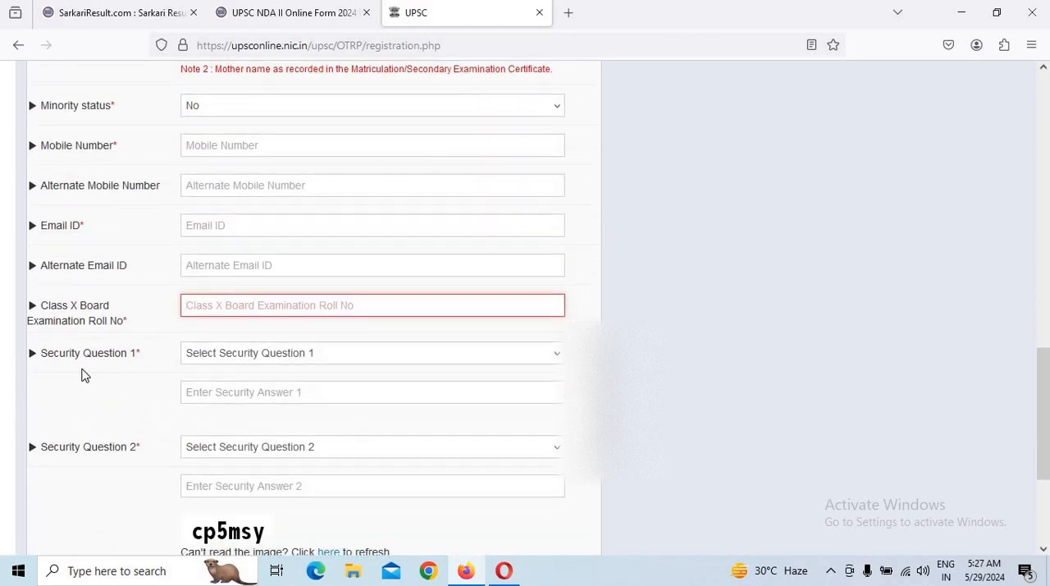
Choose "What is your favorite subject ?" as Security Question 1 and "What is your childhood name ?" as Security Question 2
{"action": "left_click", "coordinate": [243, 358]}
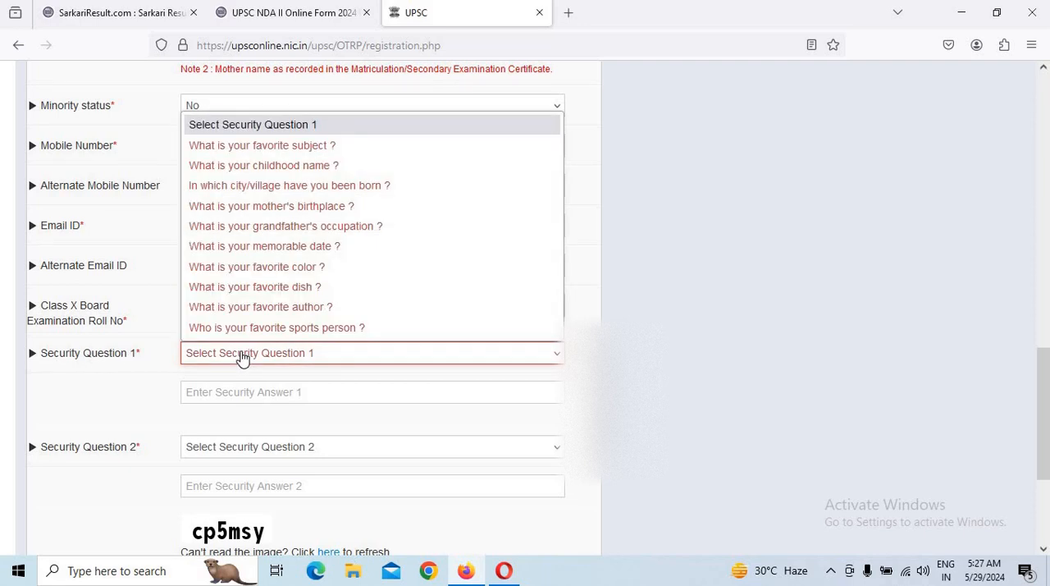
{"action": "left_click", "coordinate": [306, 150]}
{"action": "left_click", "coordinate": [203, 398]}
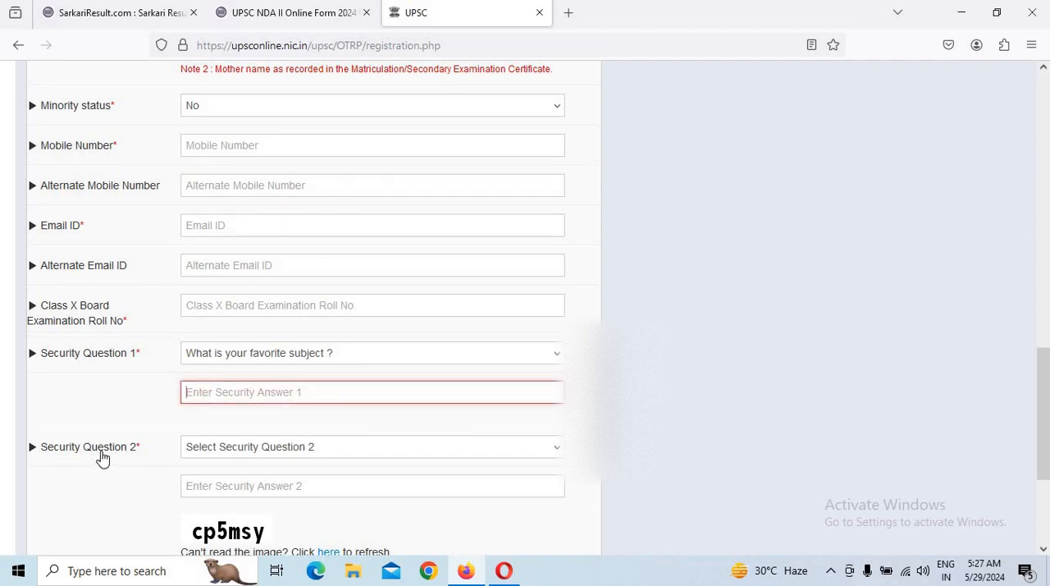
{"action": "left_click", "coordinate": [236, 450]}
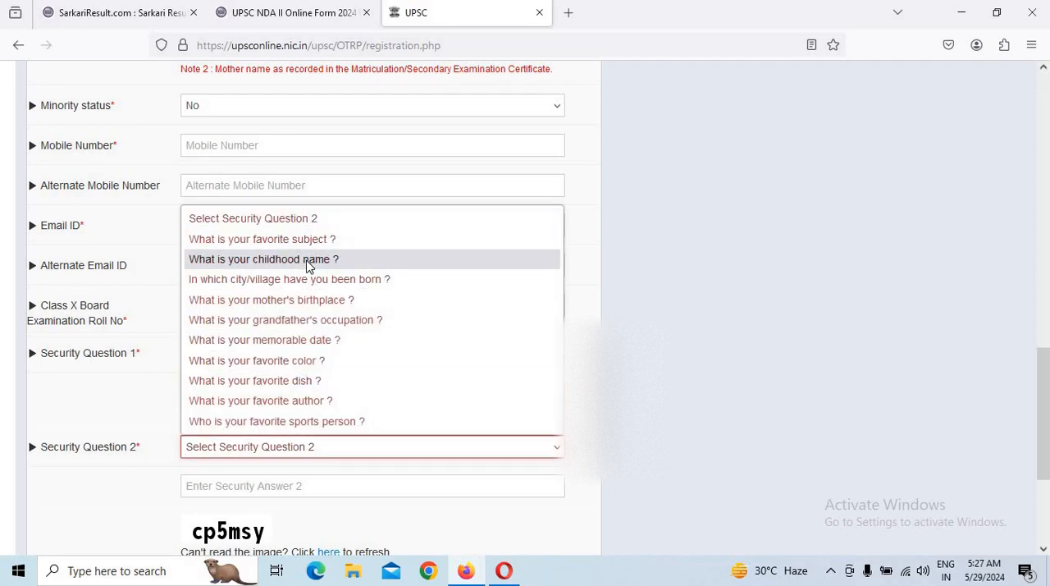
{"action": "left_click", "coordinate": [307, 263]}
{"action": "scroll", "coordinate": [276, 446], "scroll_direction": "down", "scroll_amount": 3}
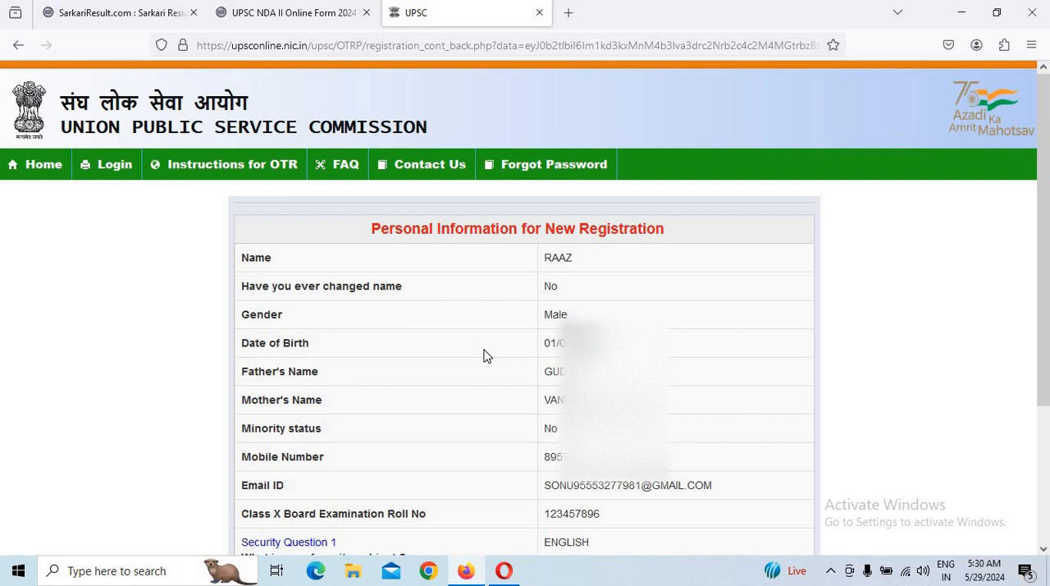
Review the personal information summary for the new registration and proceed to OTP verification
{"action": "scroll", "coordinate": [485, 355], "scroll_direction": "down", "scroll_amount": 3}
{"action": "scroll", "coordinate": [447, 287], "scroll_direction": "up", "scroll_amount": 3}
{"action": "scroll", "coordinate": [544, 234], "scroll_direction": "down", "scroll_amount": 3}
{"action": "scroll", "coordinate": [605, 252], "scroll_direction": "up", "scroll_amount": 3}
{"action": "scroll", "coordinate": [678, 247], "scroll_direction": "down", "scroll_amount": 3}
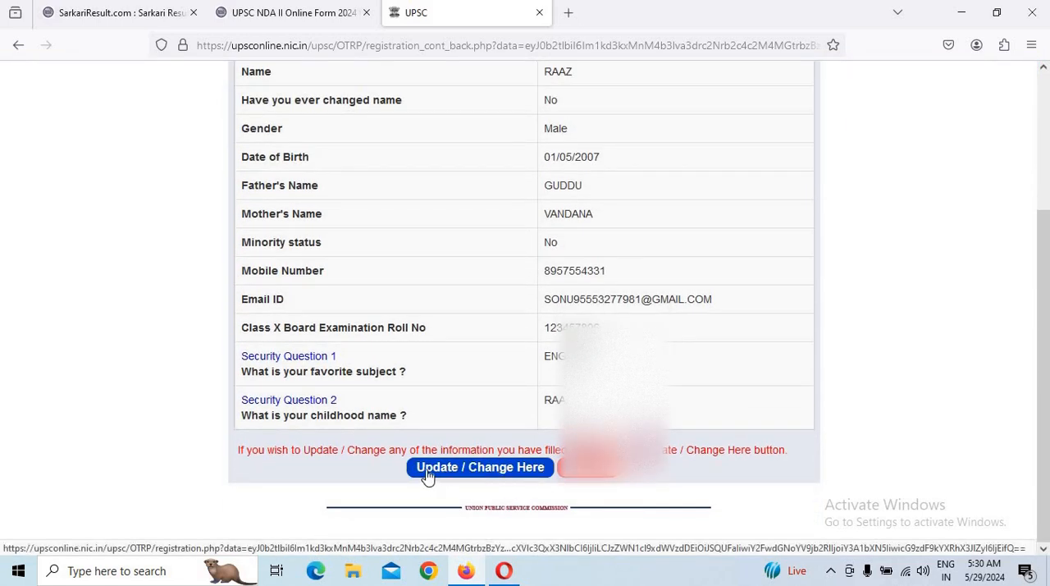
{"action": "left_click", "coordinate": [598, 477]}
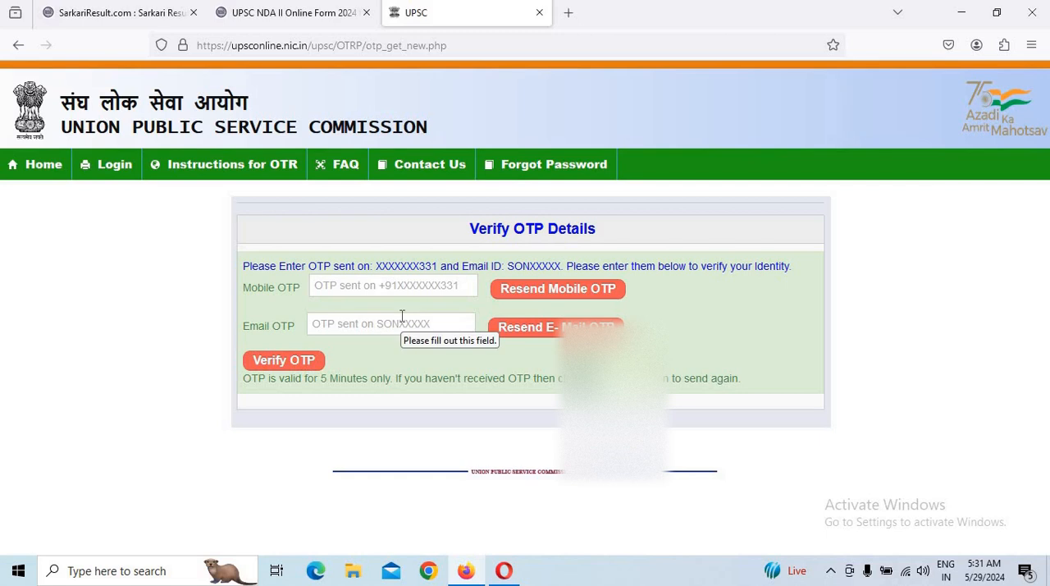
Enter the mobile OTP and the email OTP and verify them to submit the One Time Registration
{"action": "left_click", "coordinate": [385, 290]}
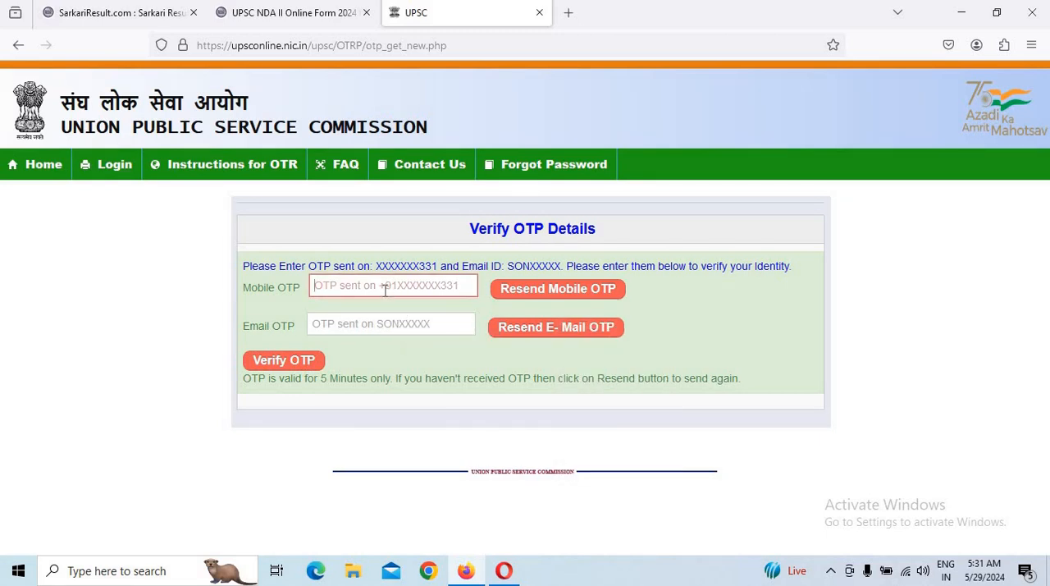
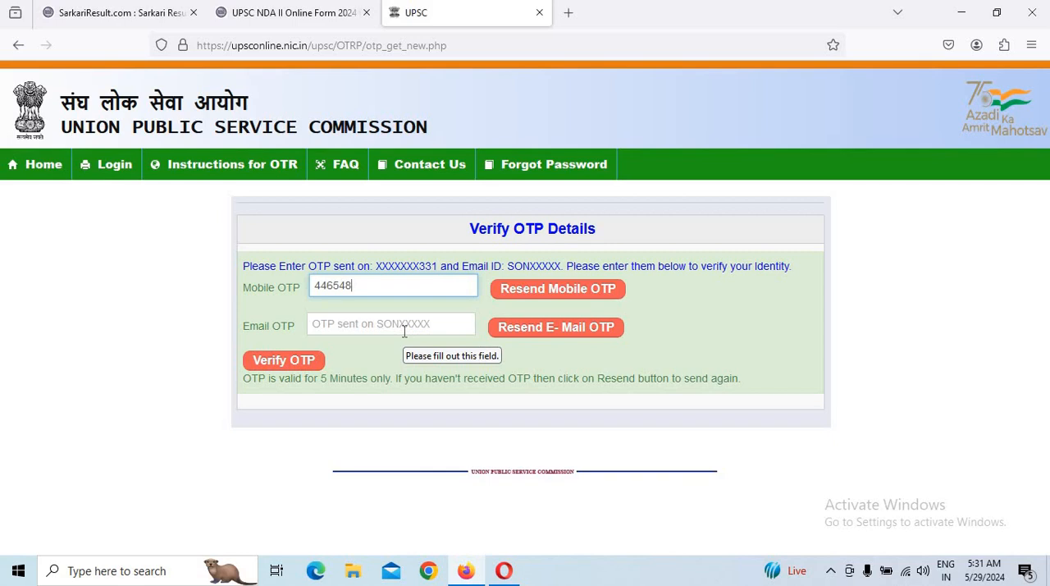
{"action": "left_click", "coordinate": [353, 327]}
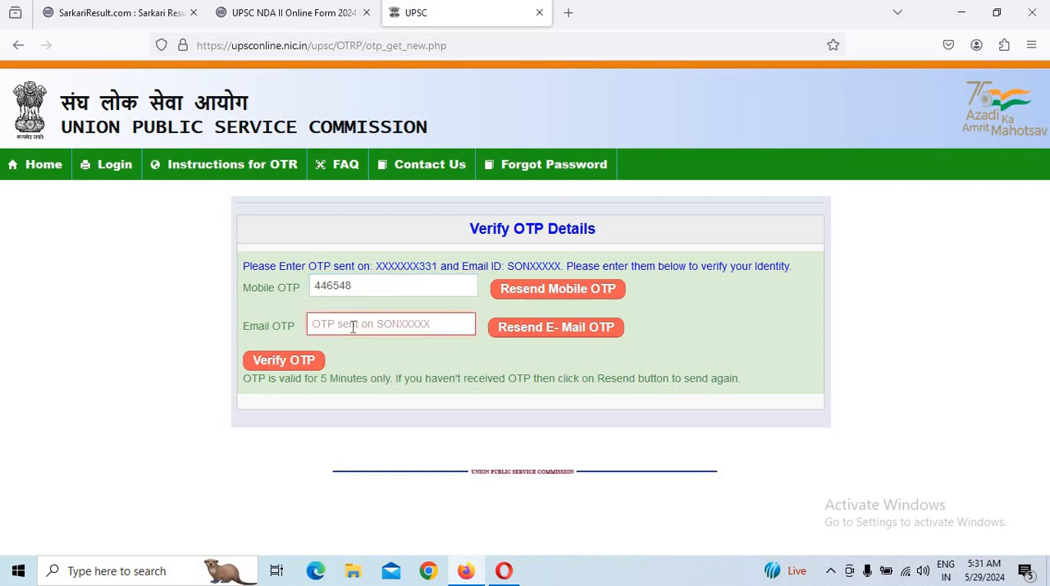
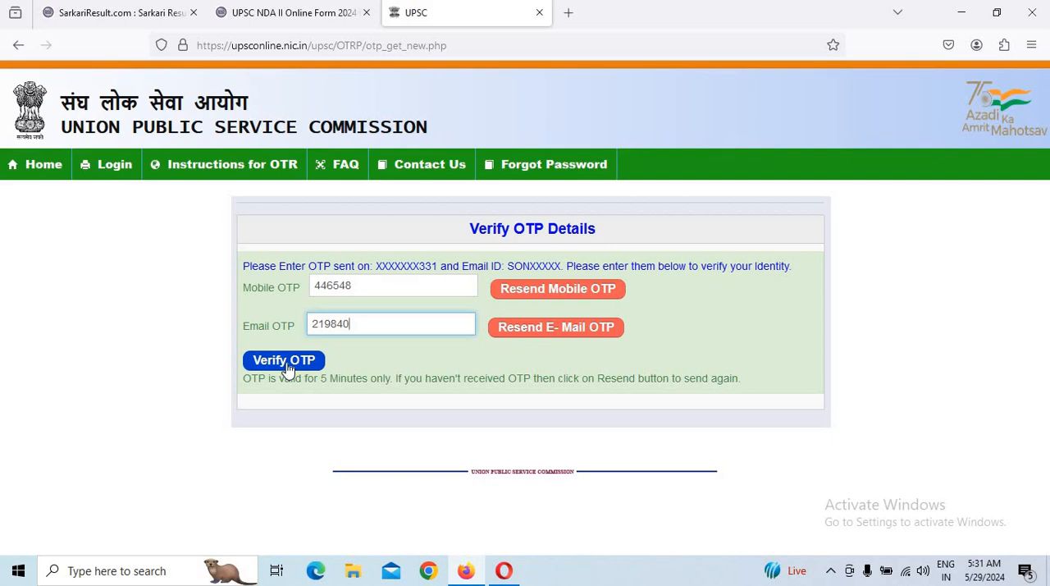
{"action": "left_click", "coordinate": [286, 366]}
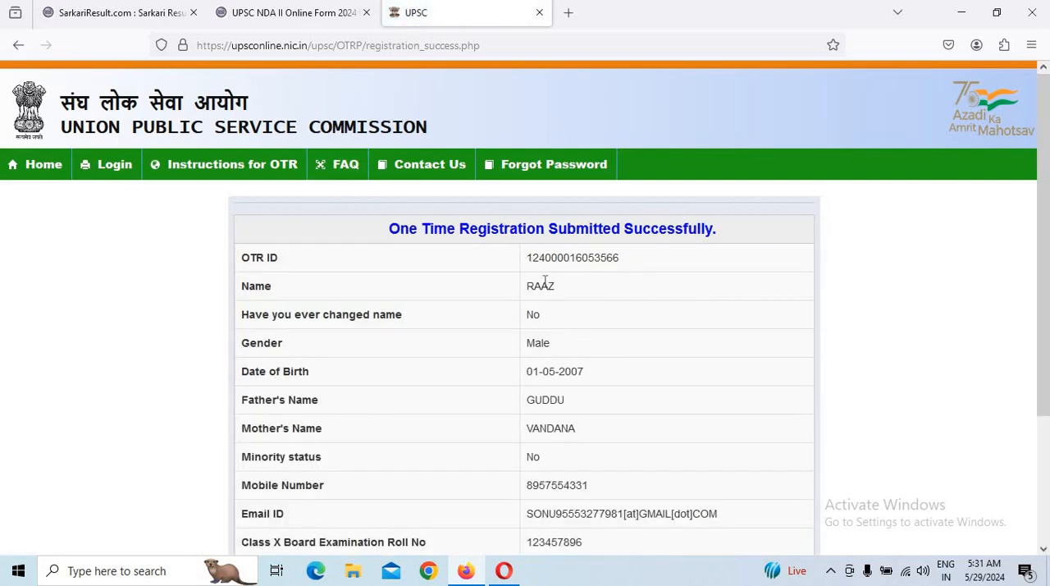
Open the registered applicants' login form, set the login mode to Mobile Number and go to the Verification Code field
{"action": "scroll", "coordinate": [715, 307], "scroll_direction": "down", "scroll_amount": 5}
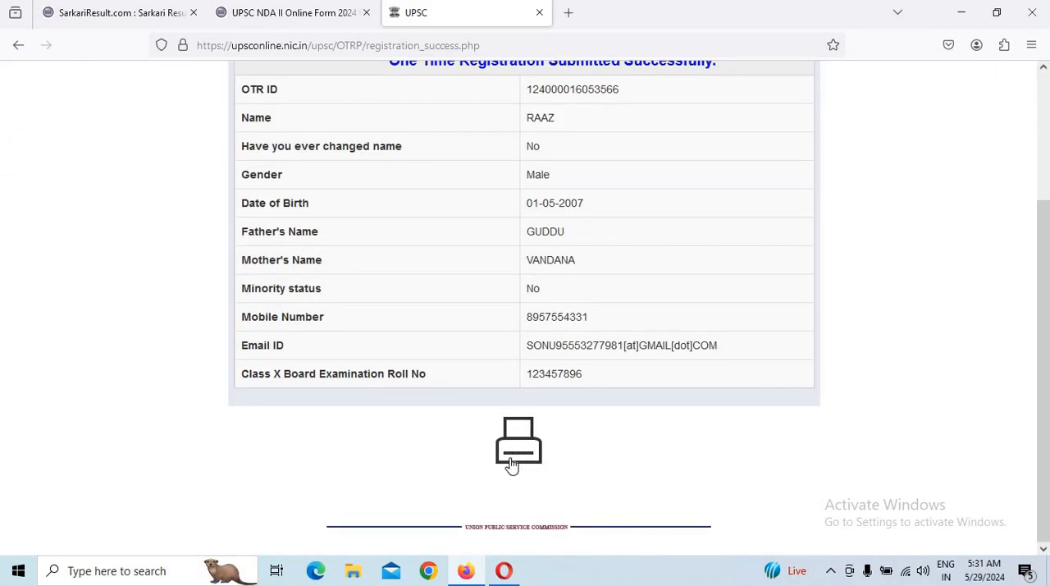
{"action": "scroll", "coordinate": [511, 466], "scroll_direction": "up", "scroll_amount": 5}
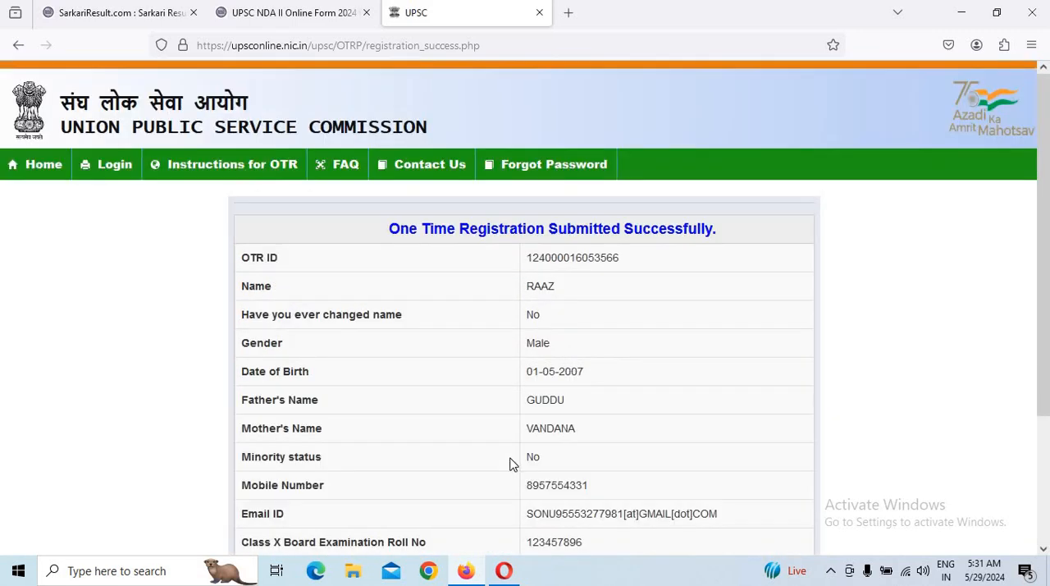
{"action": "left_click", "coordinate": [111, 180]}
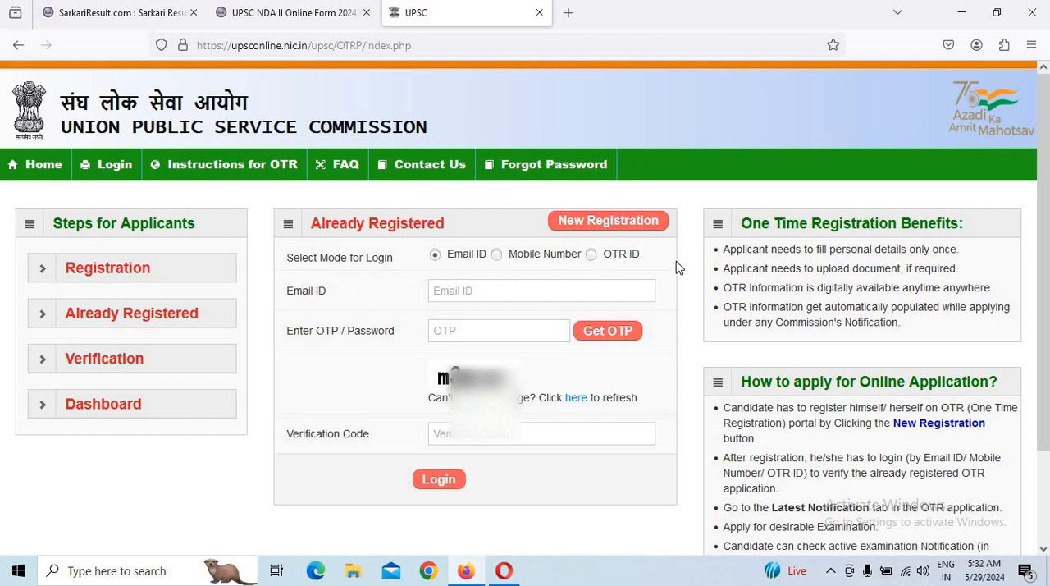
{"action": "left_click", "coordinate": [545, 258]}
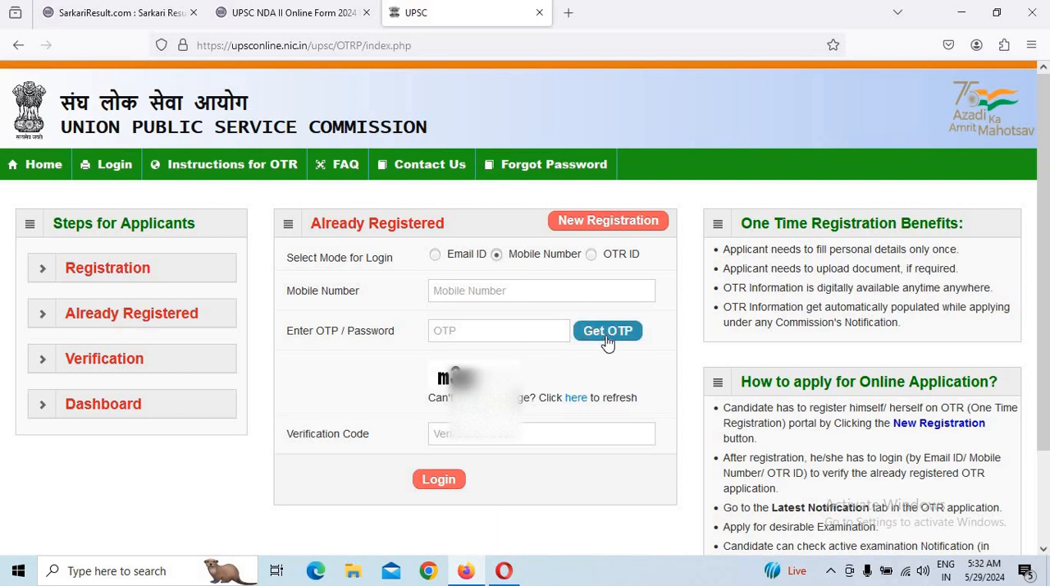
{"action": "left_click", "coordinate": [439, 435]}
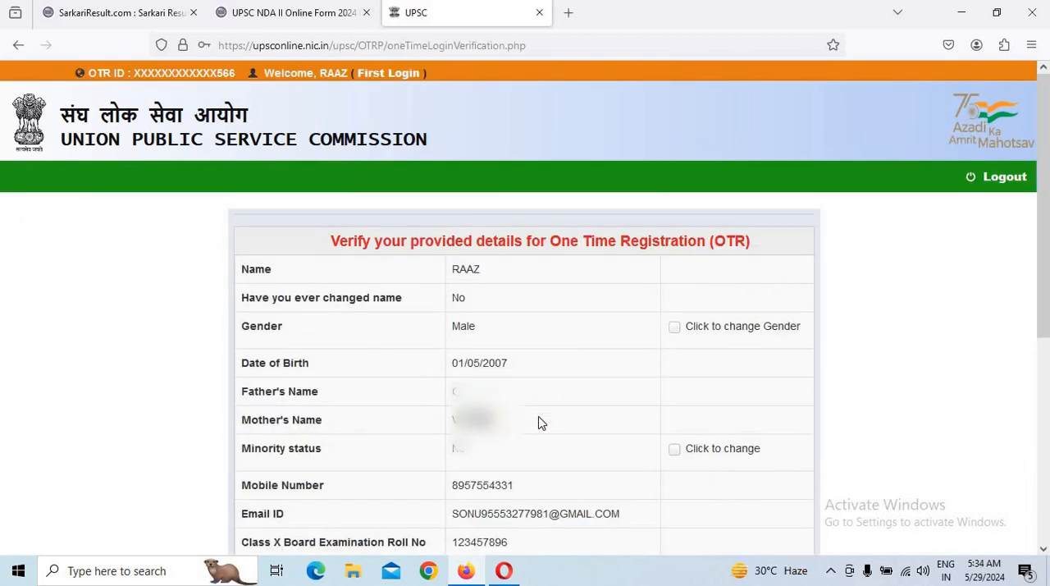
Read through the password criteria on length, upper and lower case, numeric digit and special characters for the new password
{"action": "scroll", "coordinate": [539, 422], "scroll_direction": "down", "scroll_amount": 3}
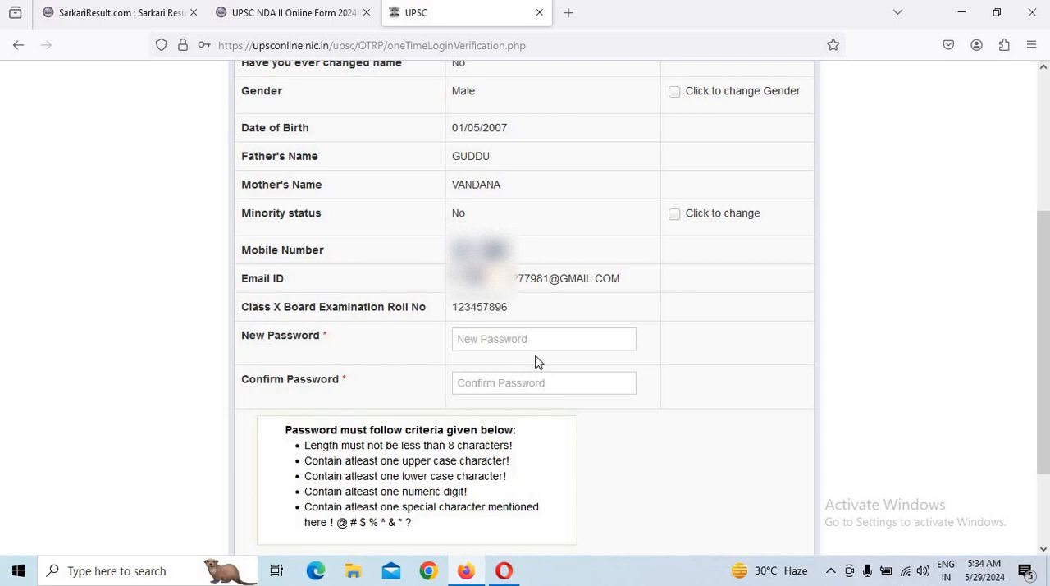
{"action": "left_click", "coordinate": [521, 340]}
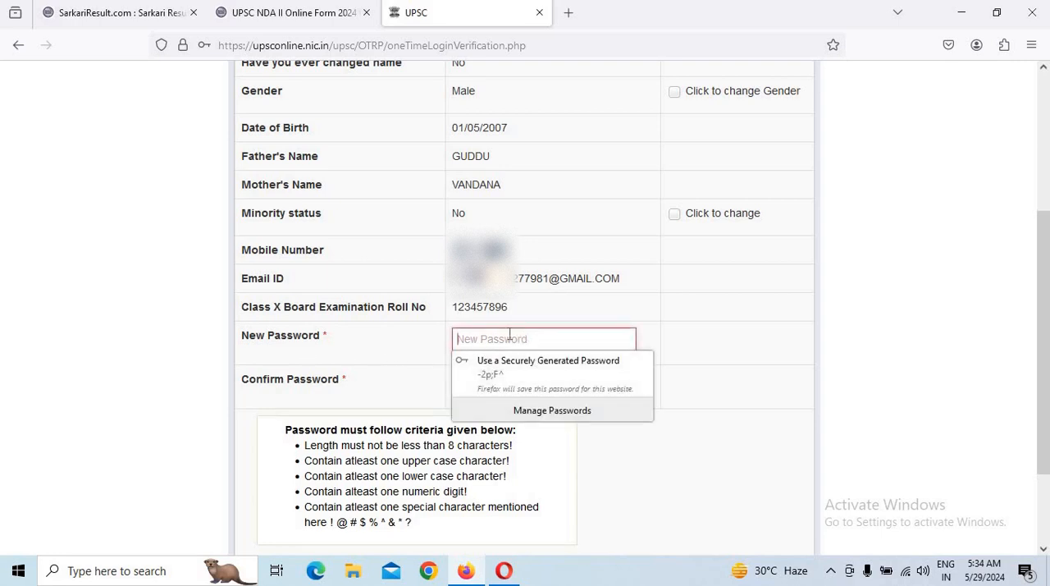
{"action": "scroll", "coordinate": [652, 435], "scroll_direction": "down", "scroll_amount": 2}
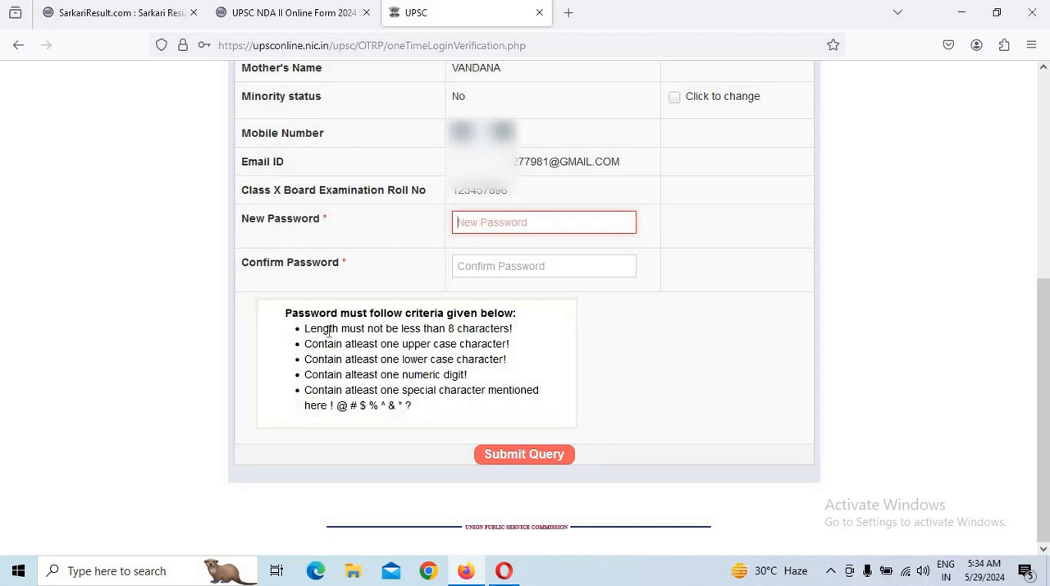
{"action": "left_click_drag", "start_coordinate": [328, 330], "coordinate": [548, 335]}
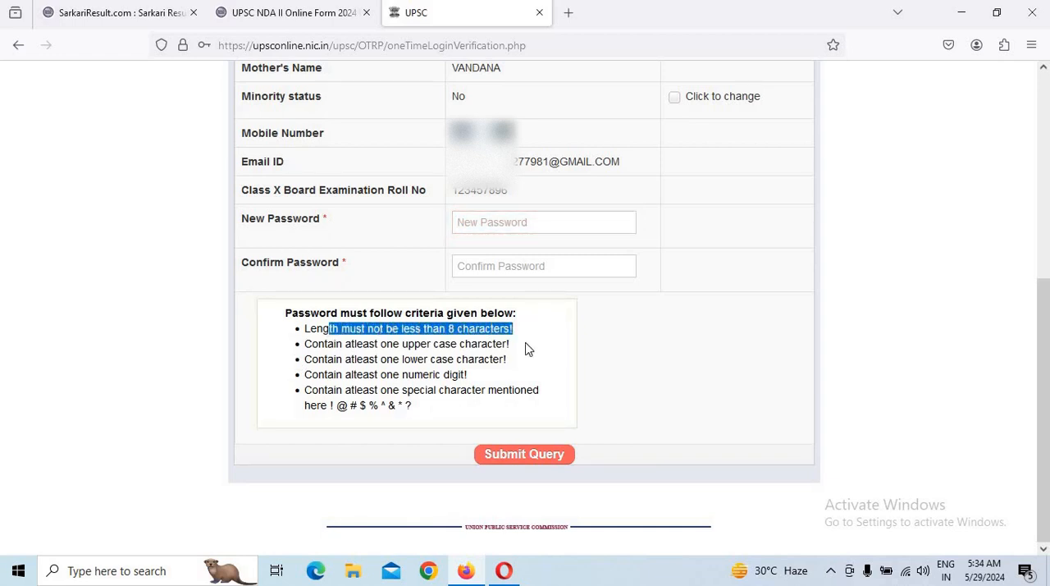
{"action": "left_click_drag", "start_coordinate": [385, 345], "coordinate": [454, 345]}
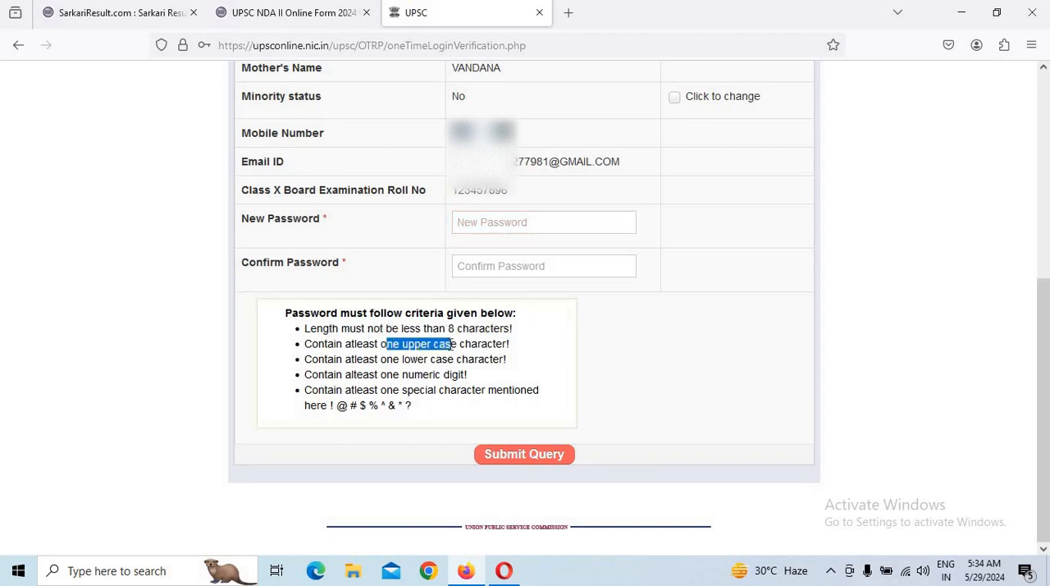
{"action": "left_click_drag", "start_coordinate": [369, 374], "coordinate": [454, 362]}
{"action": "left_click_drag", "start_coordinate": [375, 374], "coordinate": [462, 377]}
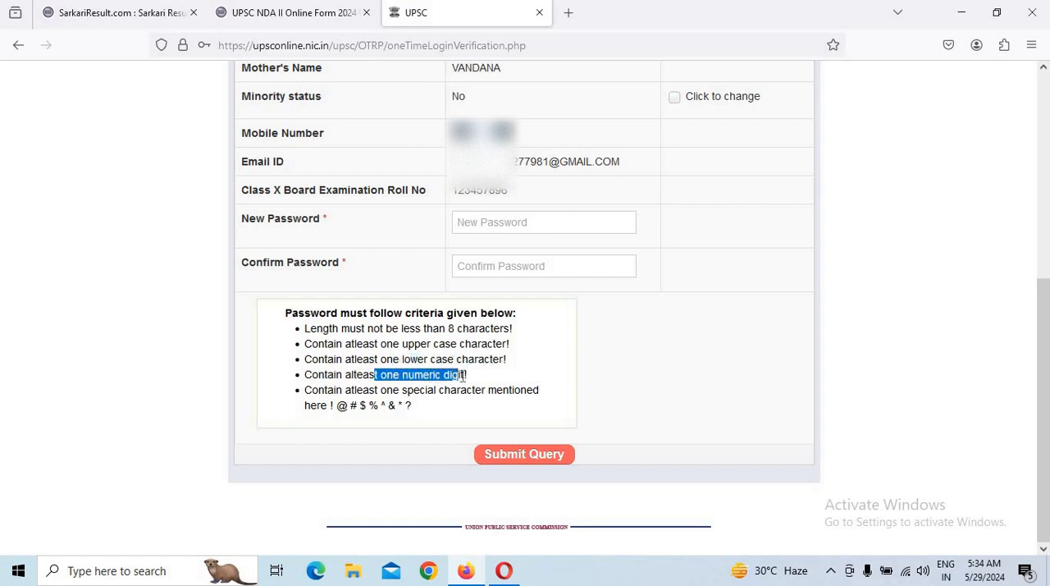
{"action": "left_click_drag", "start_coordinate": [345, 391], "coordinate": [399, 404]}
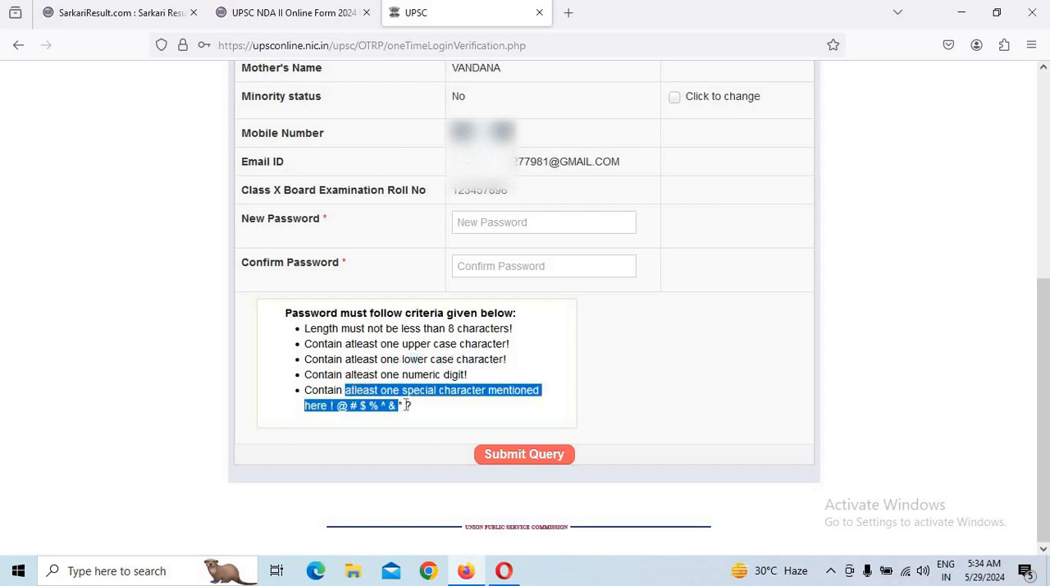
{"action": "left_click", "coordinate": [436, 425]}
Enter and confirm the new account password, submit it and dismiss the browser's offer to save it
{"action": "left_click", "coordinate": [469, 227]}
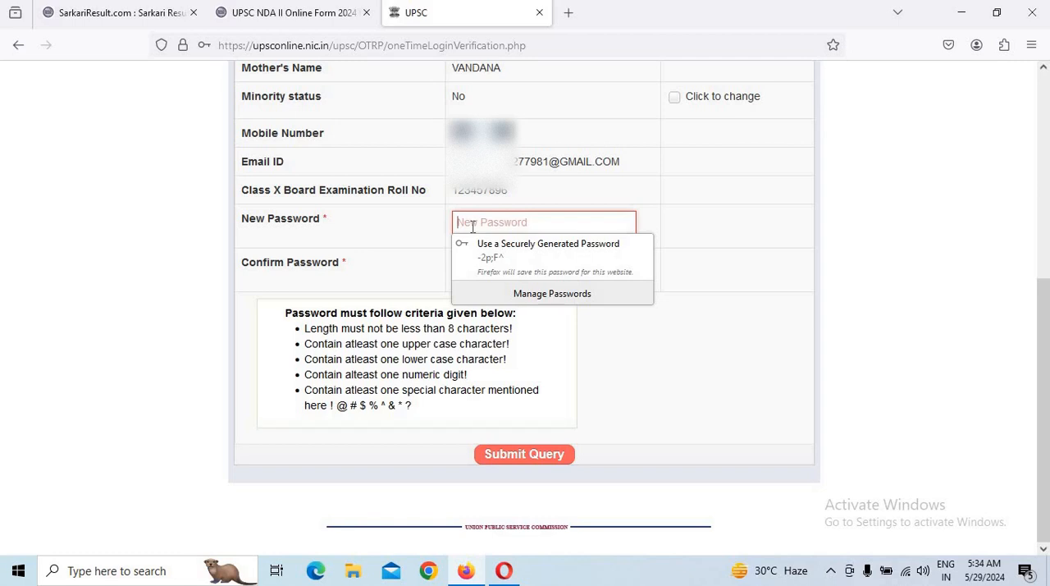
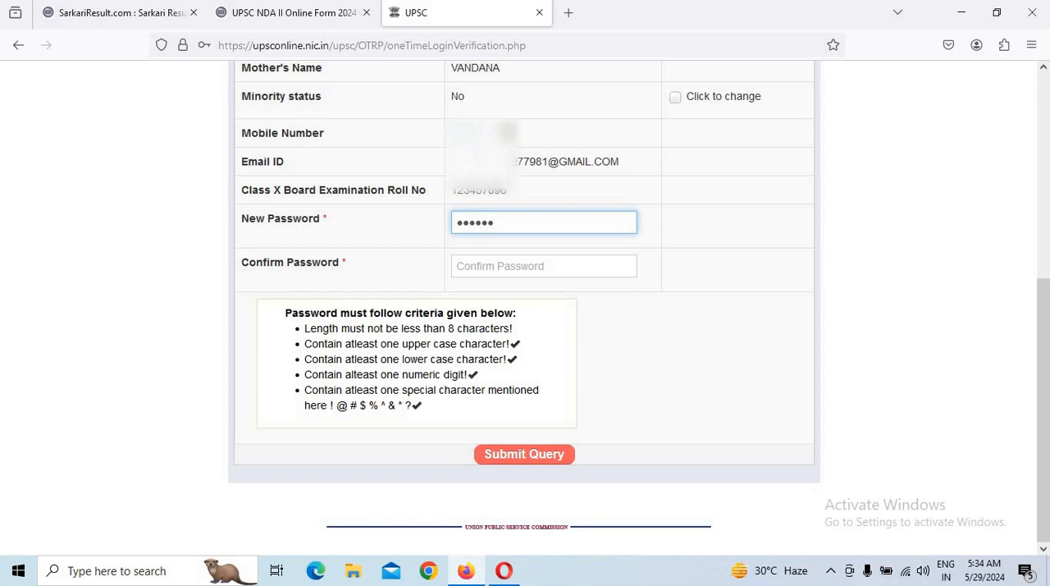
{"action": "left_click", "coordinate": [471, 265]}
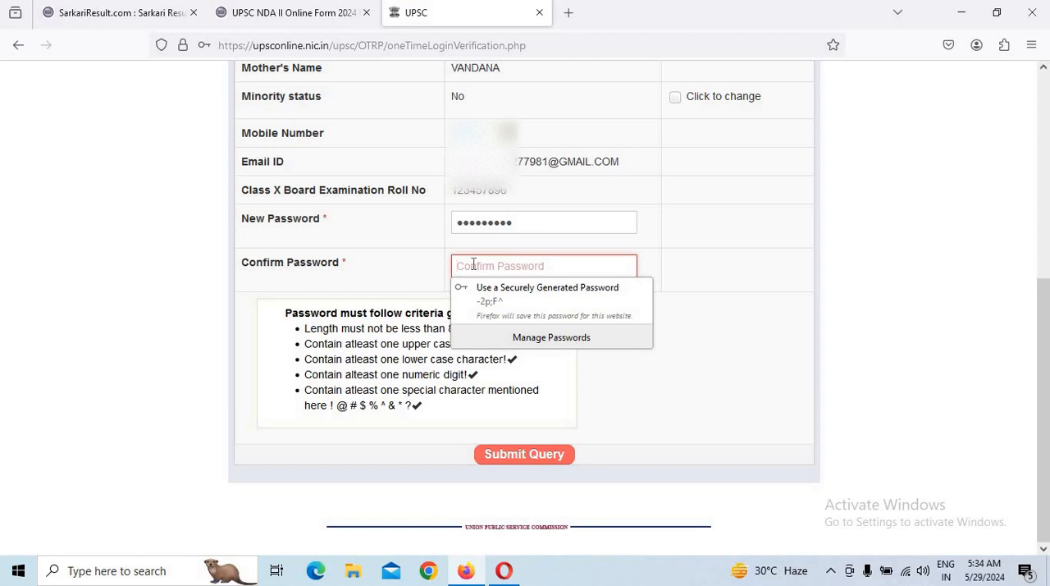
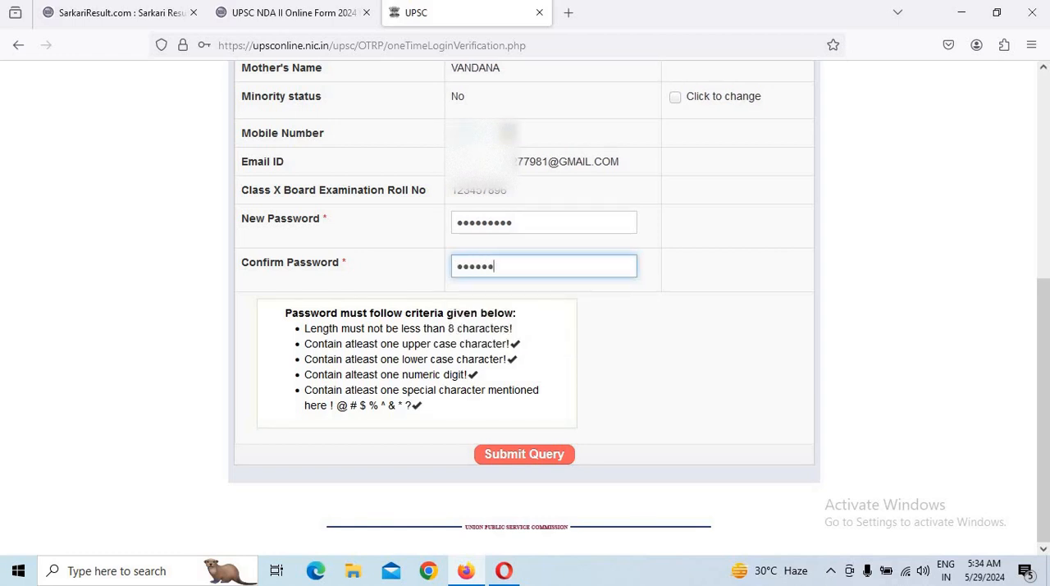
{"action": "left_click", "coordinate": [520, 457]}
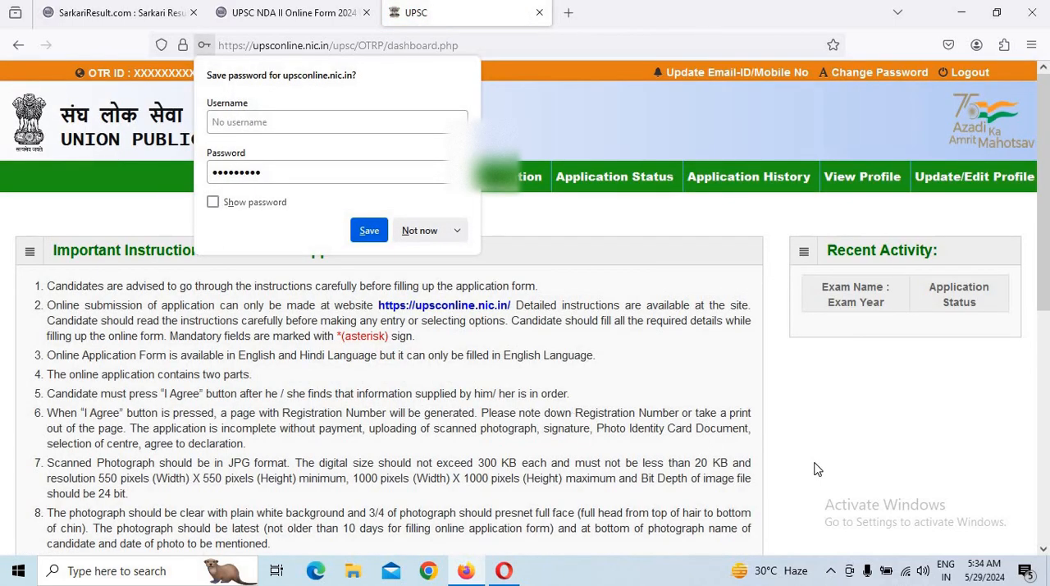
{"action": "left_click", "coordinate": [823, 462]}
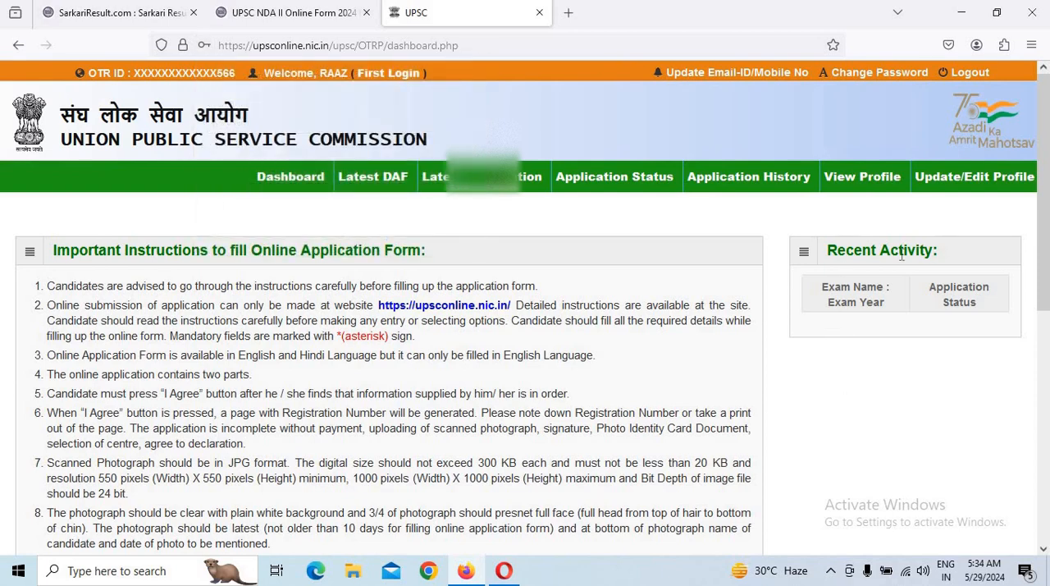
Open the latest notifications and start Part-I registration for the National Defence Academy & Naval Academy Examination (II) : 2024
{"action": "scroll", "coordinate": [468, 406], "scroll_direction": "down", "scroll_amount": 5}
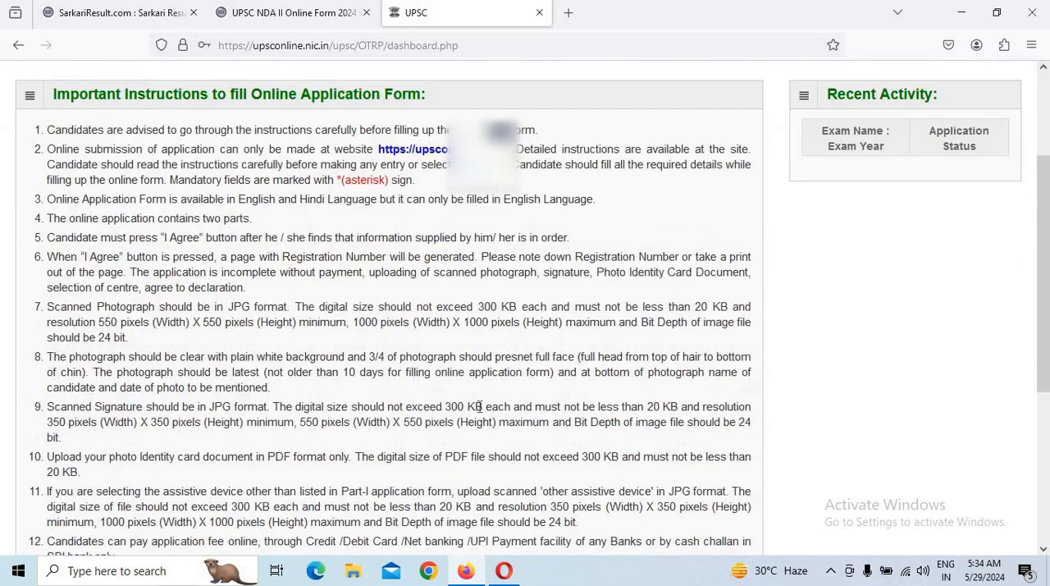
{"action": "scroll", "coordinate": [502, 405], "scroll_direction": "up", "scroll_amount": 5}
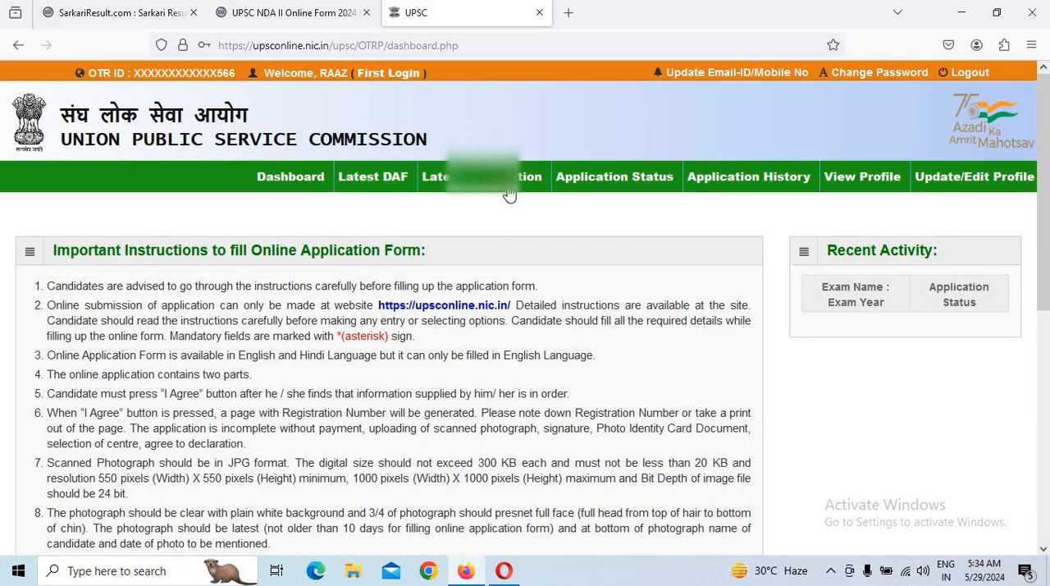
{"action": "left_click", "coordinate": [509, 190]}
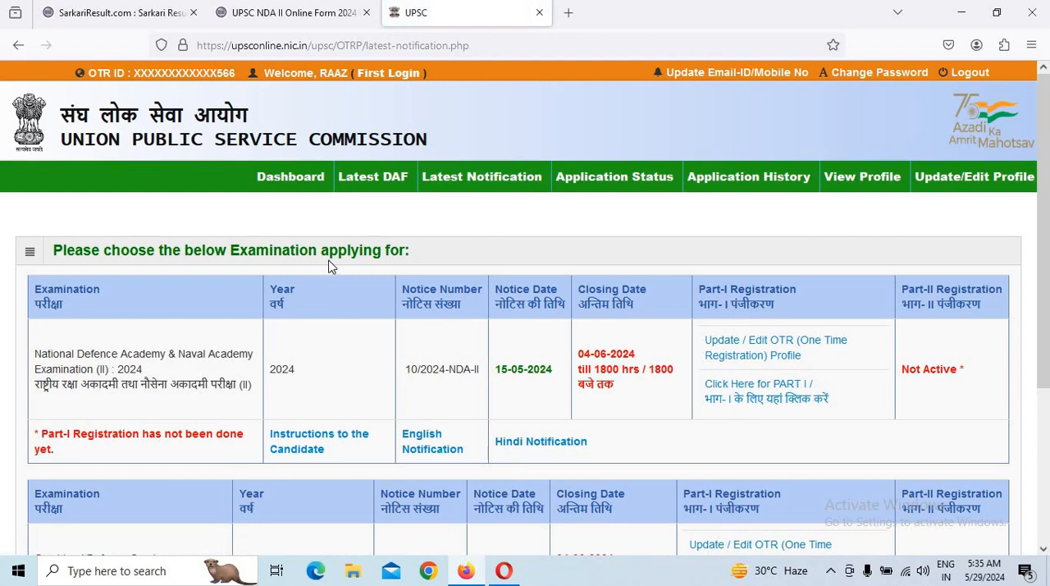
{"action": "scroll", "coordinate": [386, 287], "scroll_direction": "down", "scroll_amount": 3}
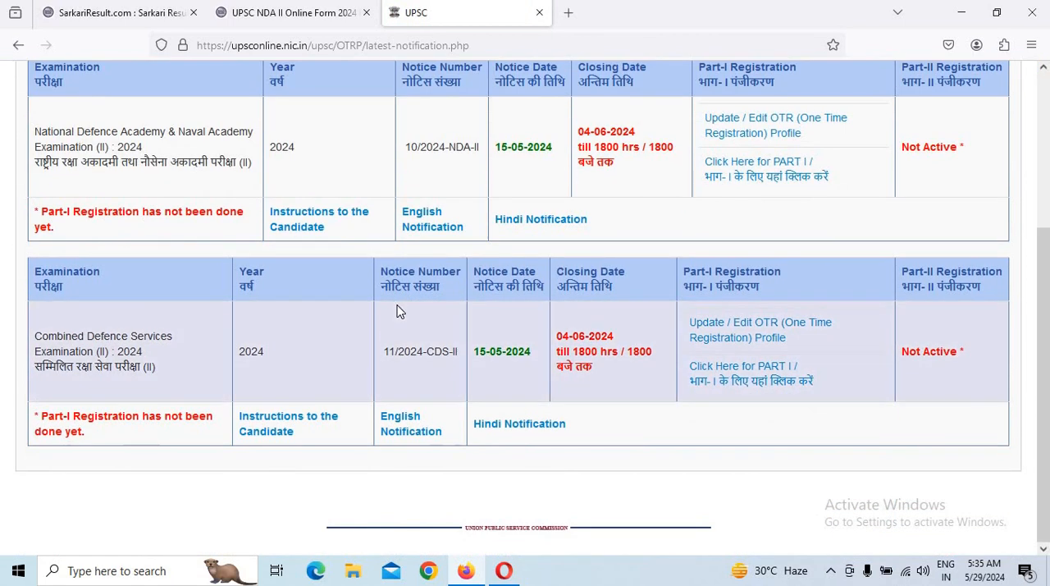
{"action": "scroll", "coordinate": [378, 316], "scroll_direction": "up", "scroll_amount": 2}
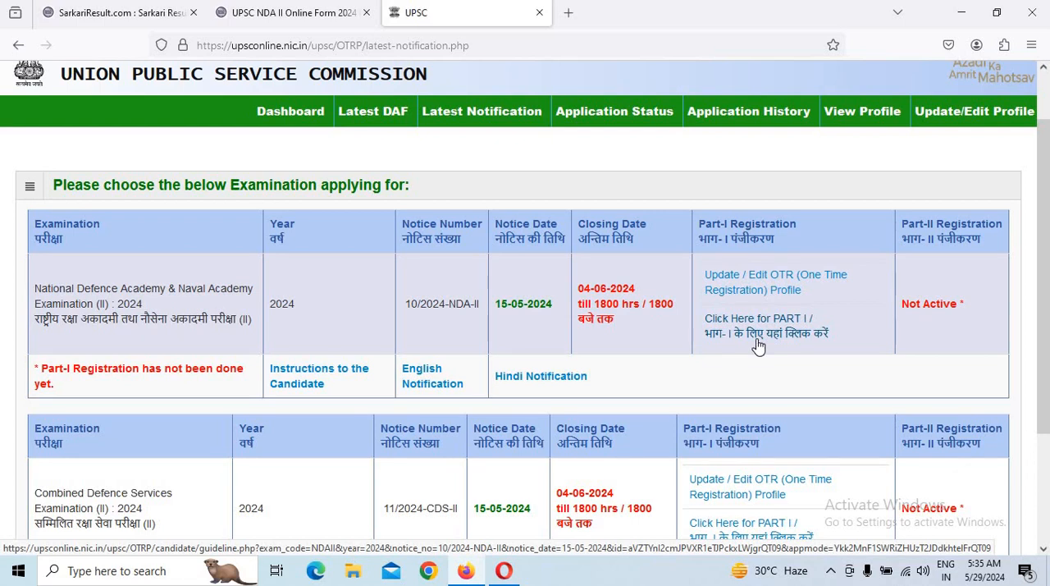
{"action": "left_click", "coordinate": [759, 346]}
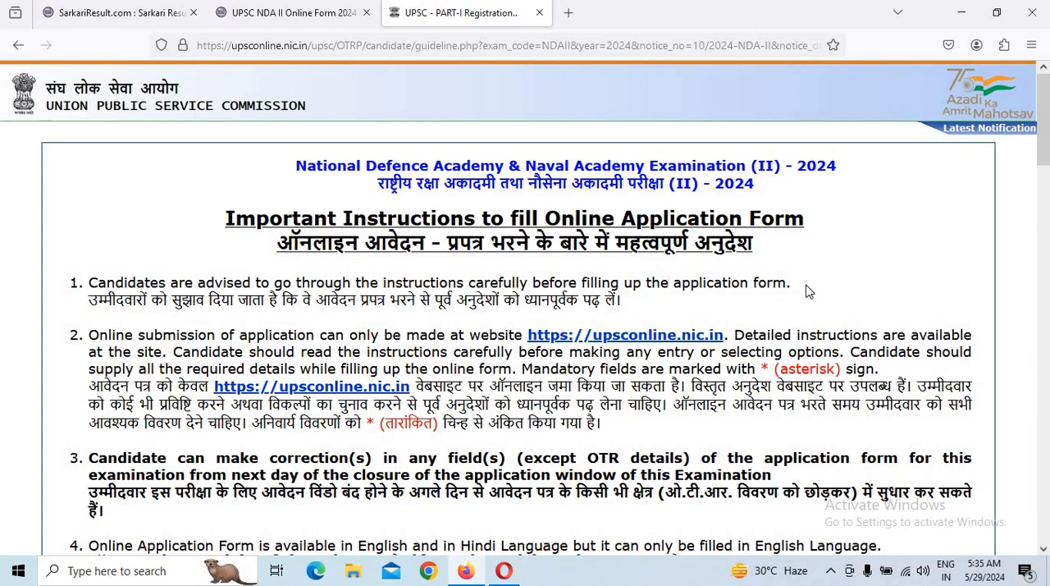
Go through the important instructions for the online application and confirm with Yes that they are read and understood
{"action": "scroll", "coordinate": [742, 295], "scroll_direction": "down", "scroll_amount": 10}
{"action": "scroll", "coordinate": [605, 349], "scroll_direction": "down", "scroll_amount": 12}
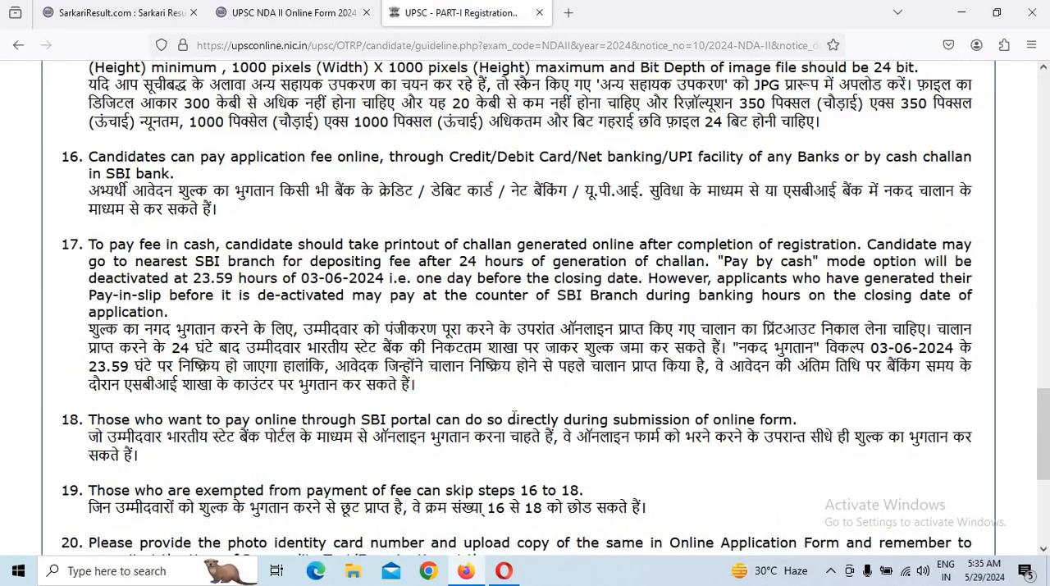
{"action": "left_click", "coordinate": [480, 485]}
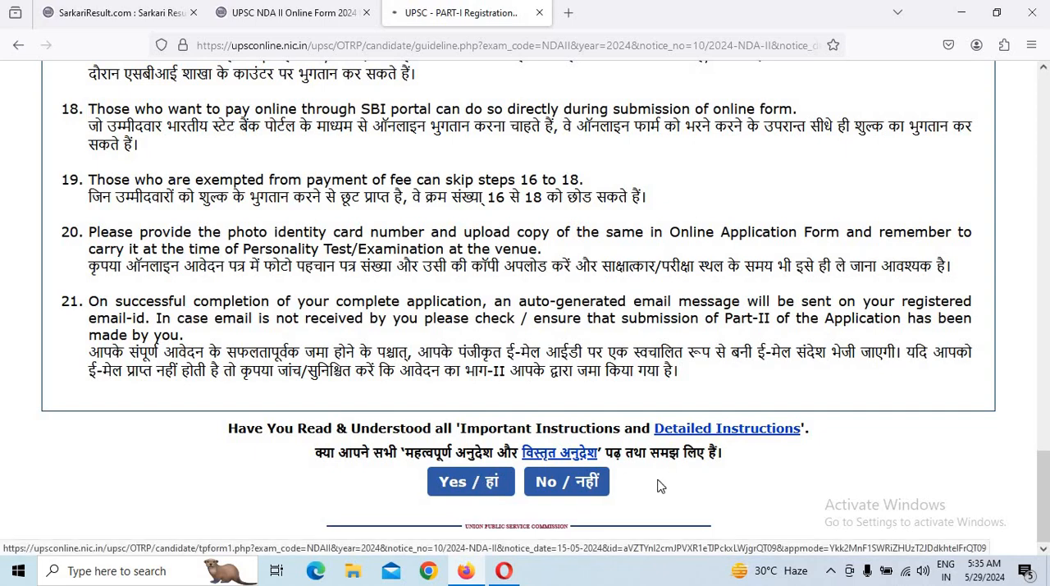
Look over the Part-I form, check the nationality is Indian and choose Unmarried as the marital status
{"action": "scroll", "coordinate": [358, 375], "scroll_direction": "down", "scroll_amount": 5}
{"action": "scroll", "coordinate": [509, 358], "scroll_direction": "down", "scroll_amount": 5}
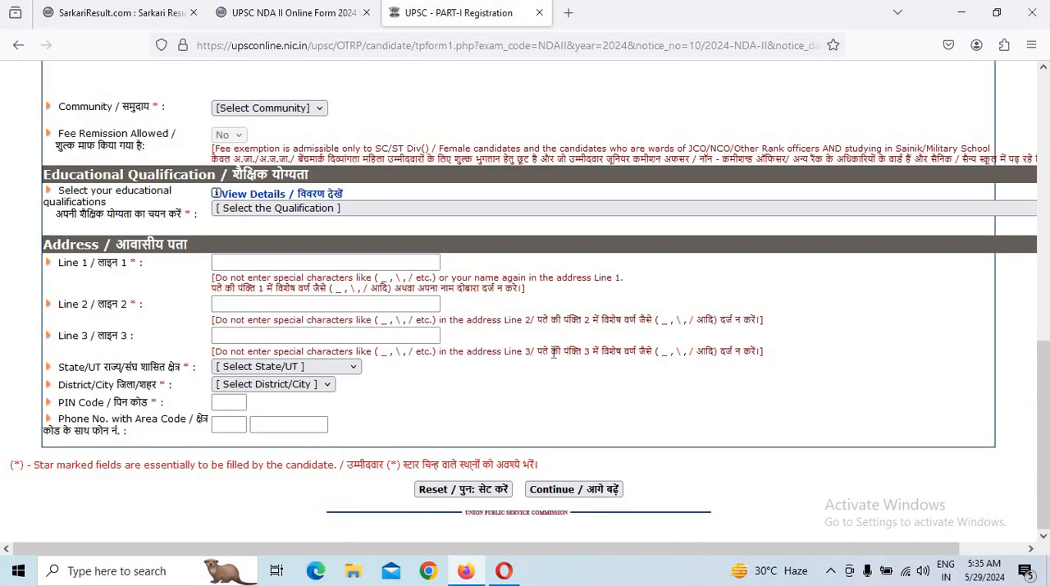
{"action": "scroll", "coordinate": [228, 103], "scroll_direction": "up", "scroll_amount": 1}
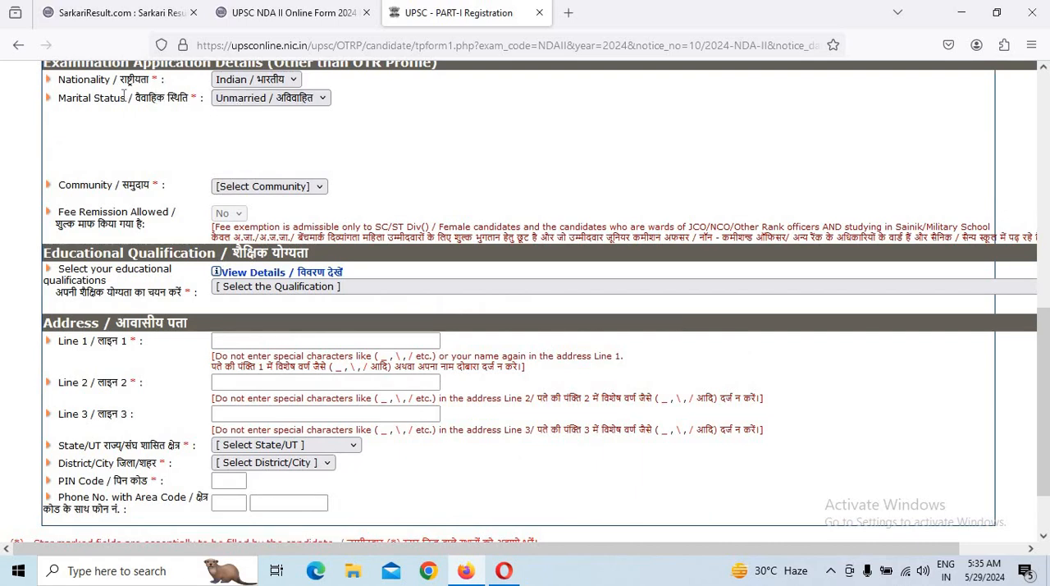
{"action": "left_click", "coordinate": [265, 84]}
{"action": "left_click", "coordinate": [267, 102]}
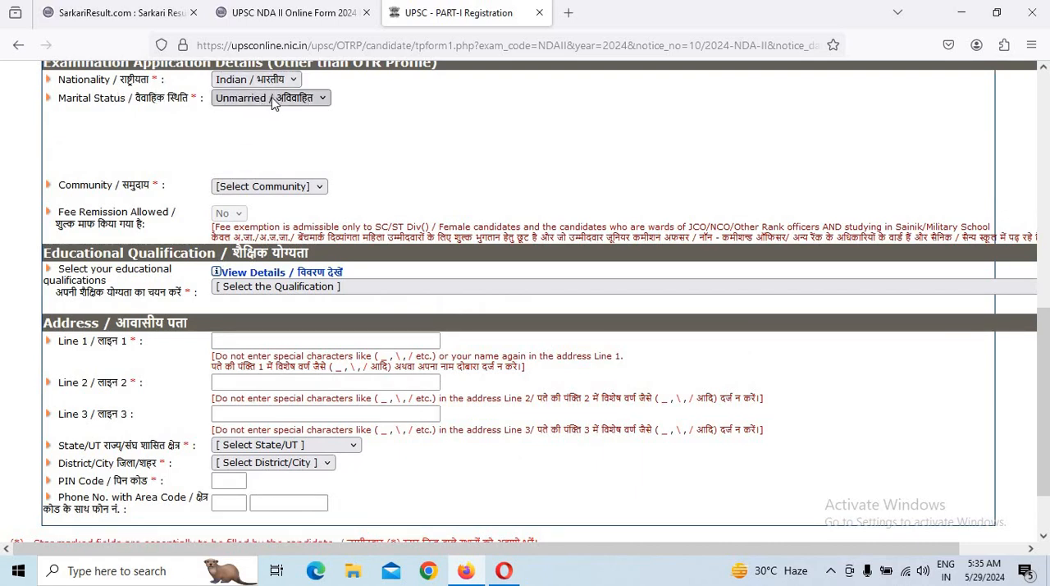
{"action": "left_click", "coordinate": [273, 100]}
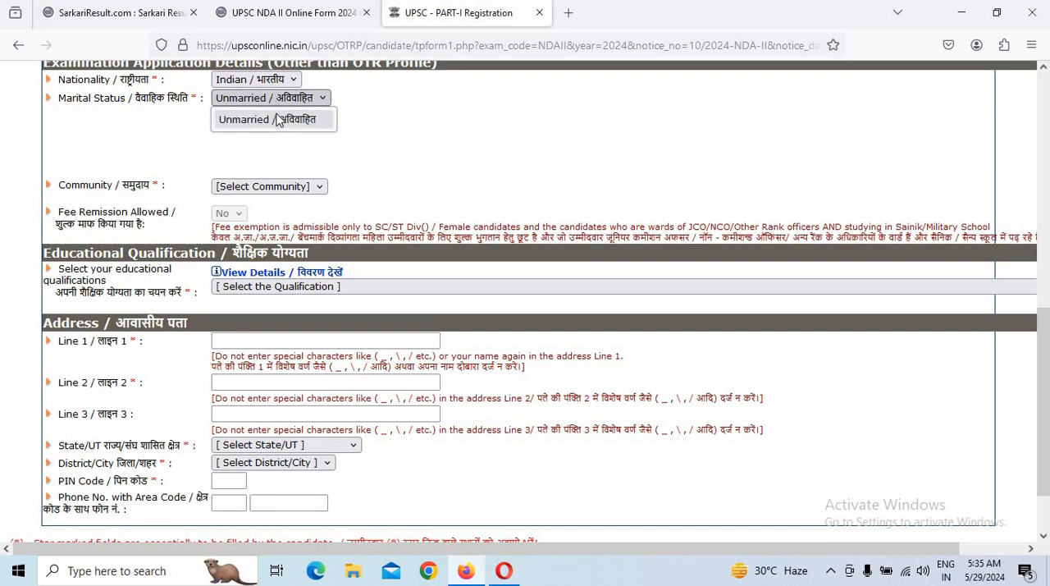
{"action": "left_click", "coordinate": [287, 123]}
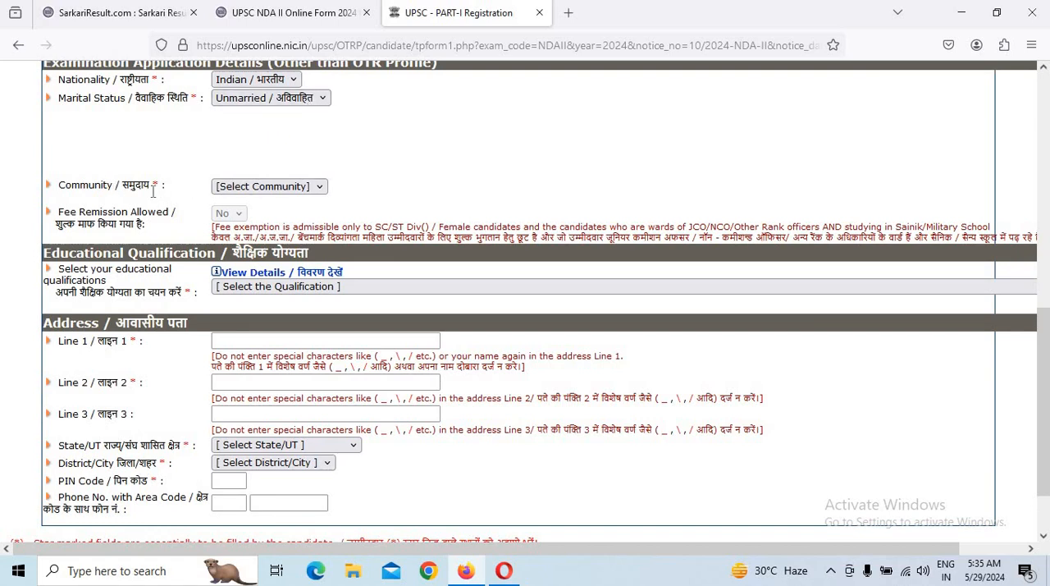
Choose SC as the community and Tehsildar as the designation of the certificate's issuing authority
{"action": "left_click", "coordinate": [271, 188]}
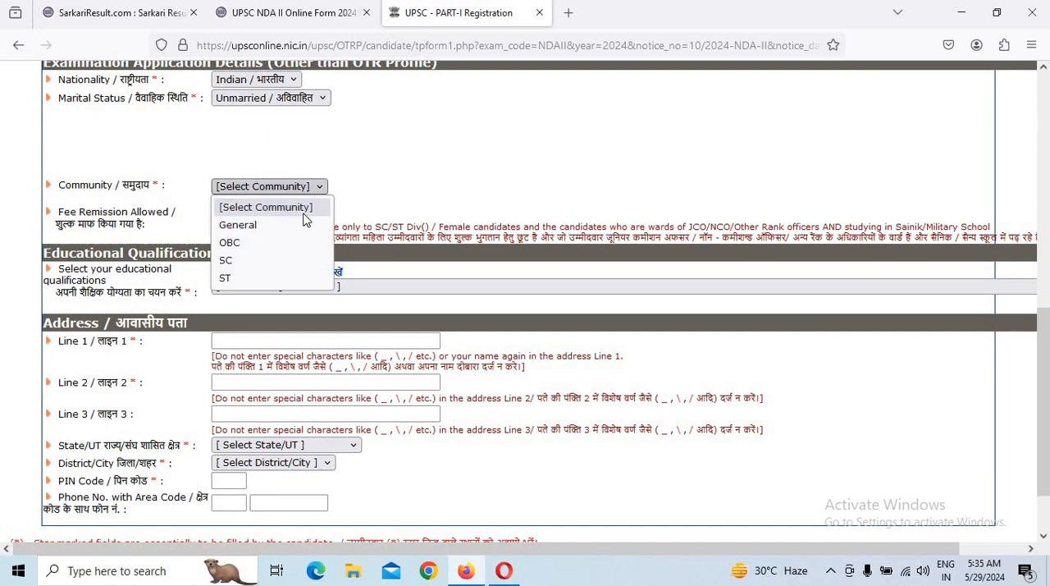
{"action": "left_click", "coordinate": [240, 262]}
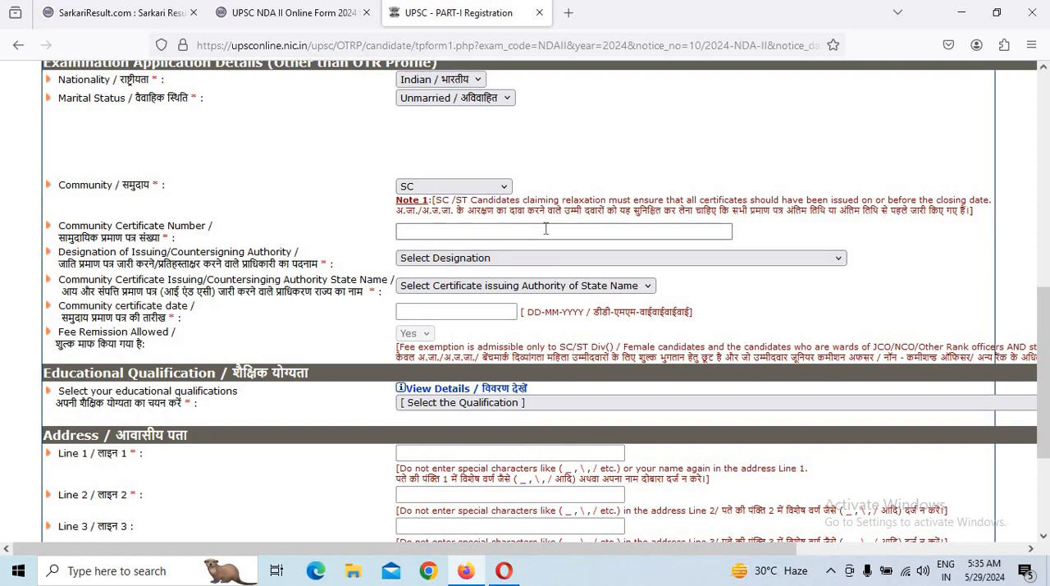
{"action": "left_click", "coordinate": [408, 236]}
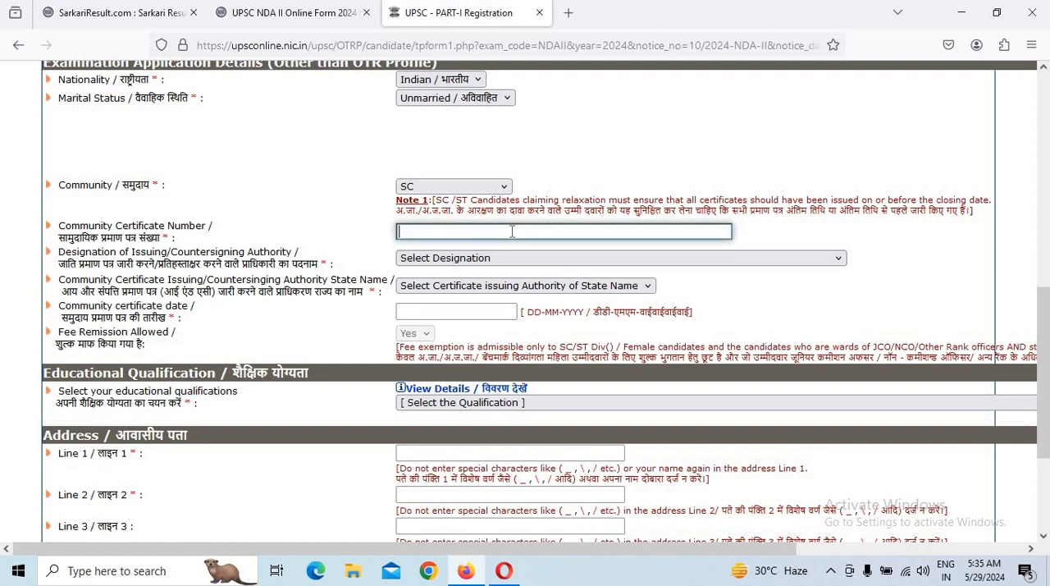
{"action": "left_click", "coordinate": [467, 258]}
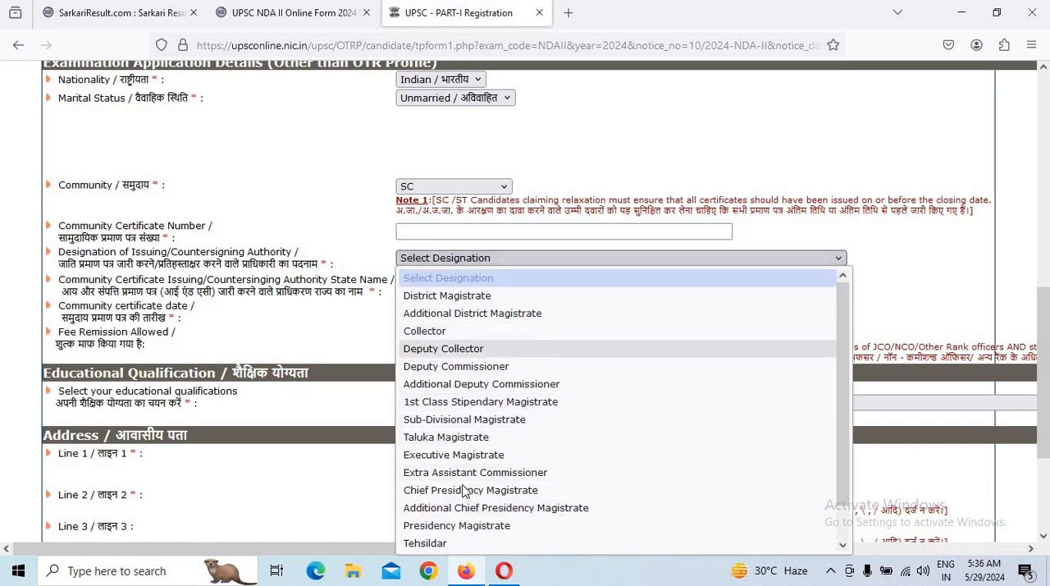
{"action": "left_click", "coordinate": [444, 543]}
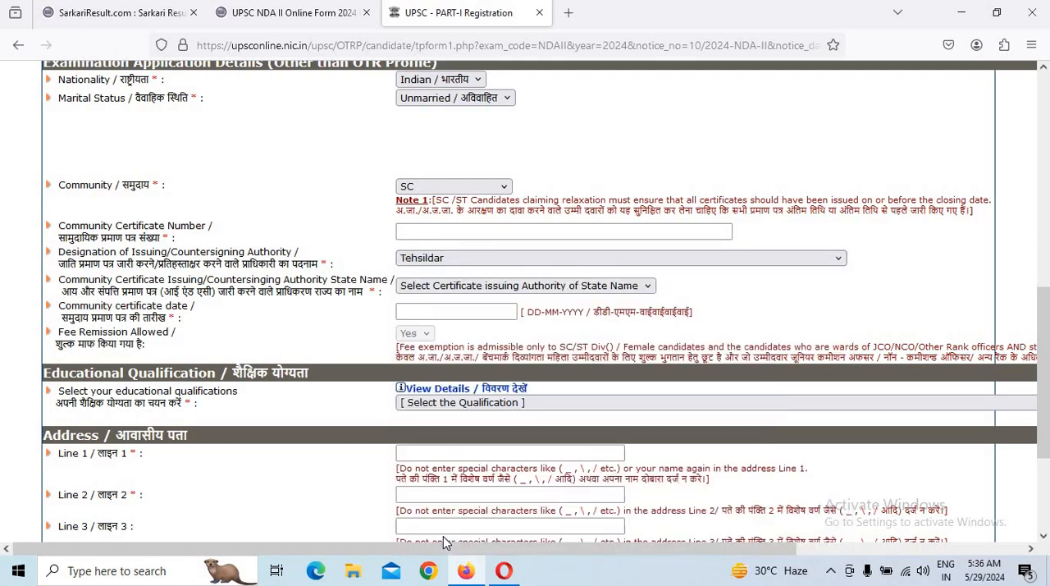
Set the community certificate's issuing authority state to Uttar Pradesh and its date to 01-05-2024
{"action": "left_click", "coordinate": [435, 289]}
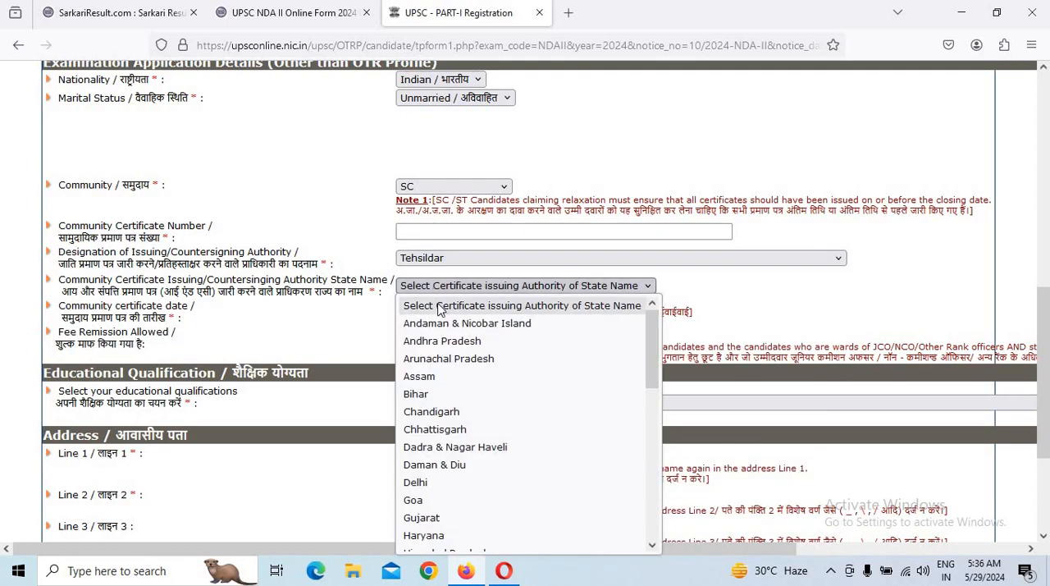
{"action": "scroll", "coordinate": [481, 481], "scroll_direction": "down", "scroll_amount": 8}
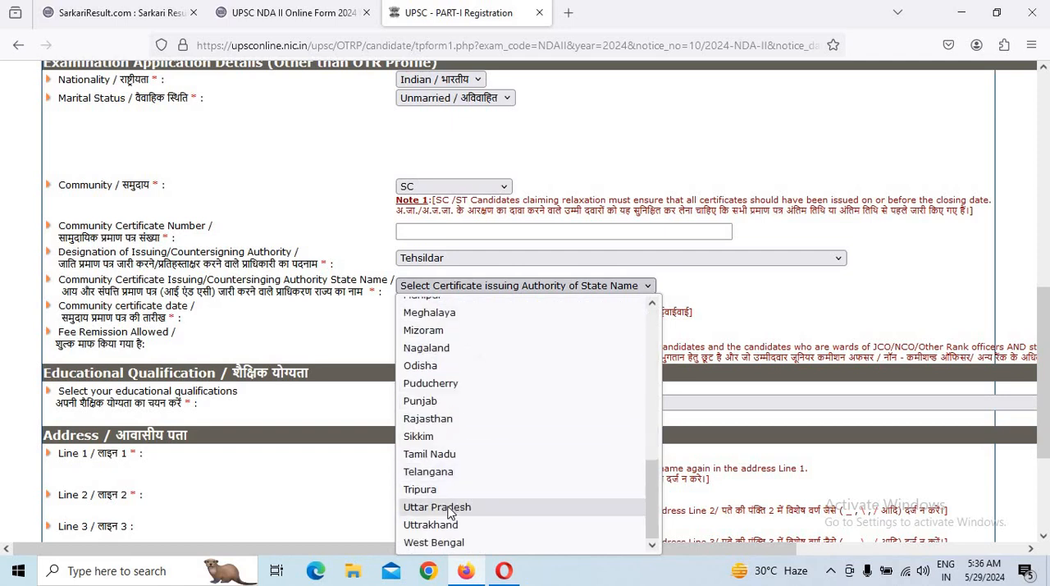
{"action": "left_click", "coordinate": [449, 507]}
{"action": "left_click", "coordinate": [472, 311]}
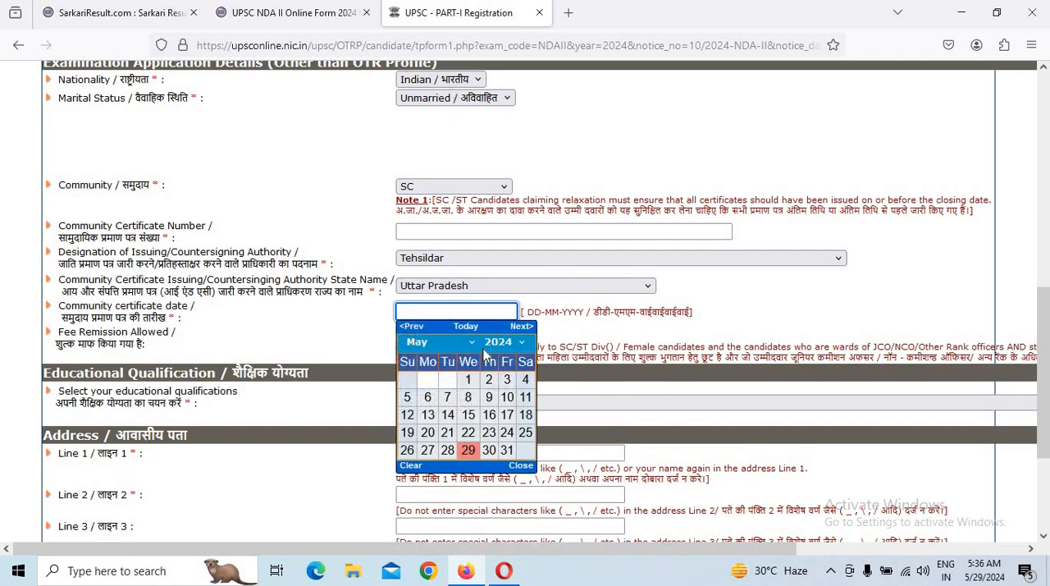
{"action": "left_click", "coordinate": [468, 379]}
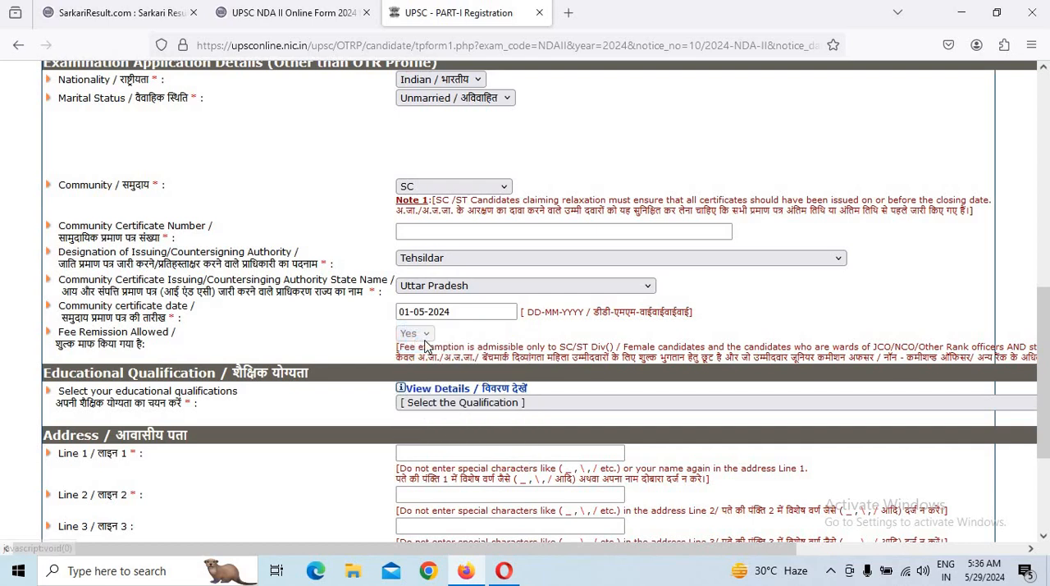
Choose the qualification Appeared / Appearing at 12th class of 10 plus 2 pattern, not having Physics, Chemistry and Maths together in class XII
{"action": "scroll", "coordinate": [459, 415], "scroll_direction": "down", "scroll_amount": 2}
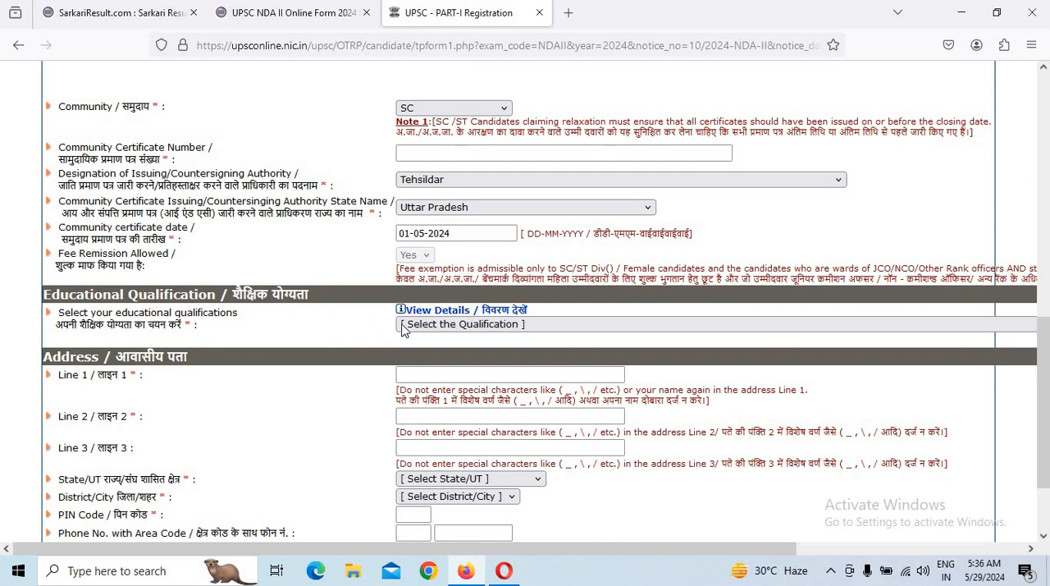
{"action": "left_click", "coordinate": [439, 326]}
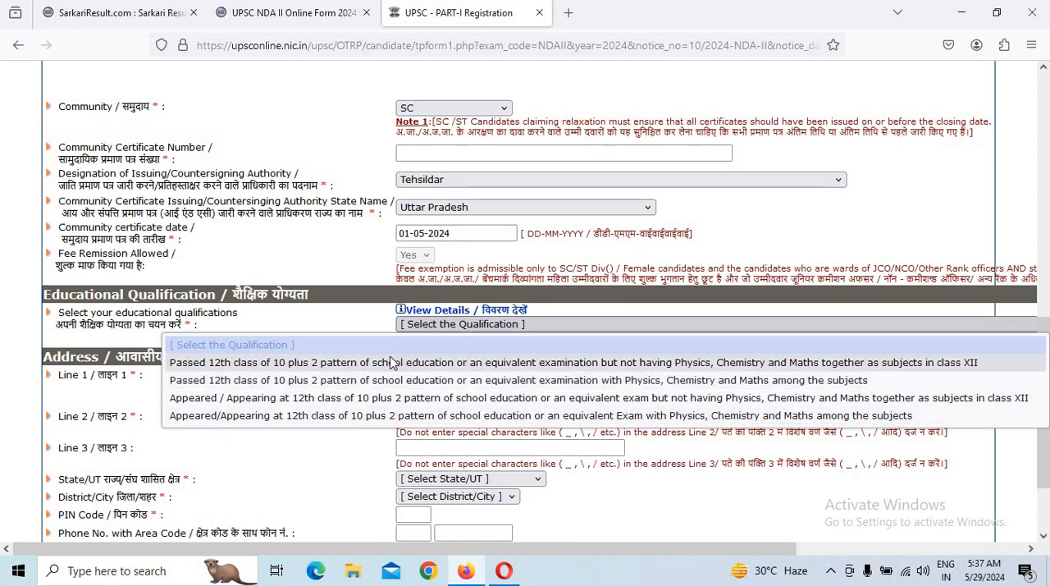
{"action": "left_click", "coordinate": [365, 403]}
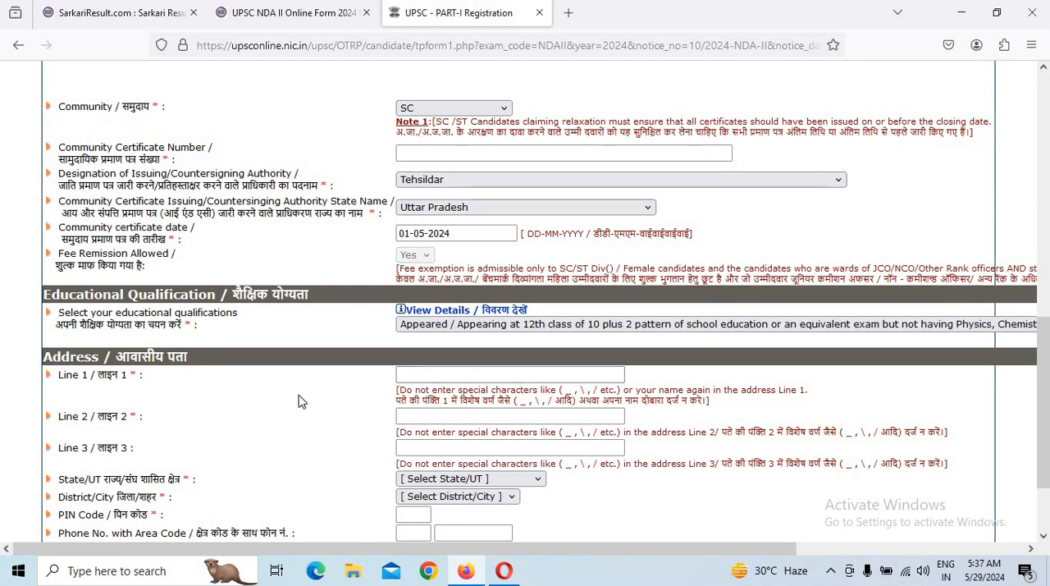
Set the address state to Uttar Pradesh and the district to Azamgarh
{"action": "scroll", "coordinate": [467, 387], "scroll_direction": "down", "scroll_amount": 2}
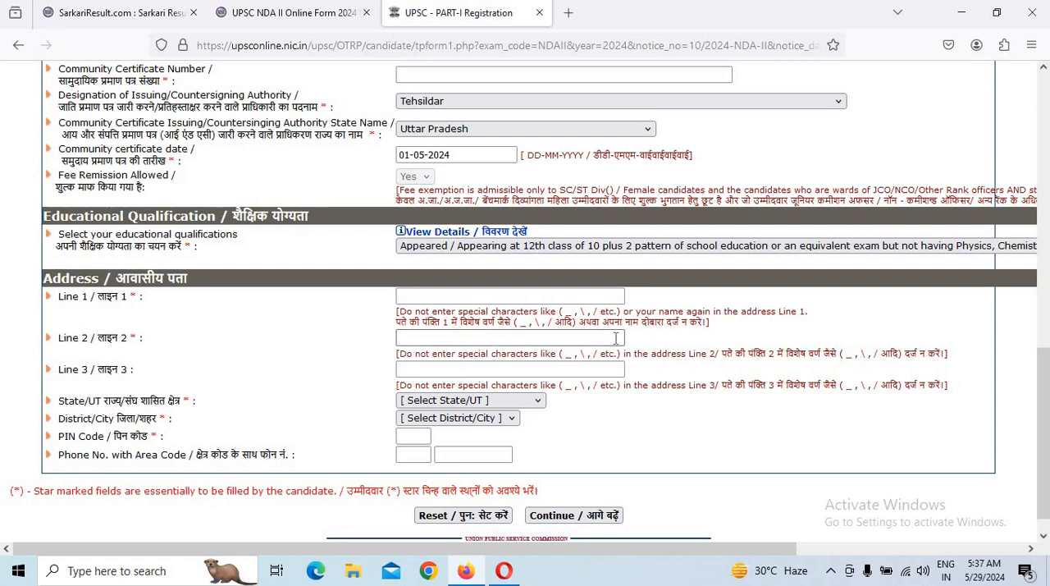
{"action": "left_click", "coordinate": [426, 368]}
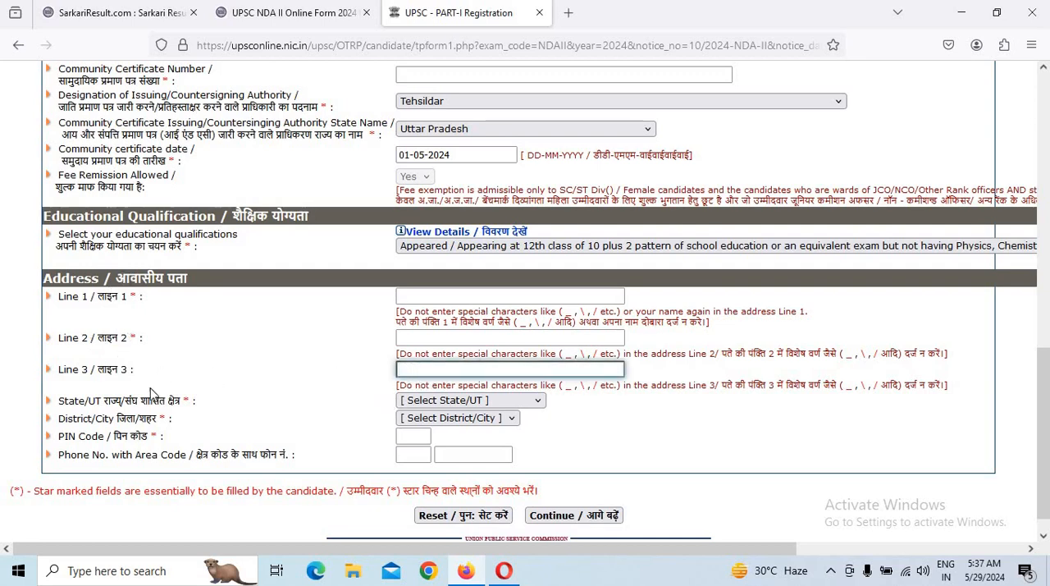
{"action": "left_click", "coordinate": [469, 401]}
{"action": "scroll", "coordinate": [492, 328], "scroll_direction": "down", "scroll_amount": 7}
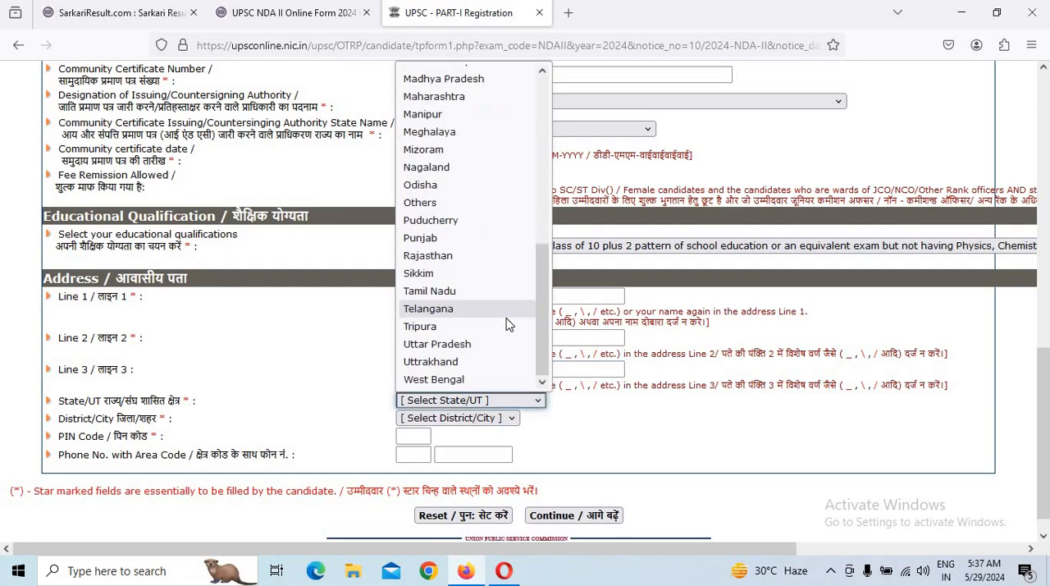
{"action": "left_click", "coordinate": [498, 345]}
{"action": "left_click", "coordinate": [478, 418]}
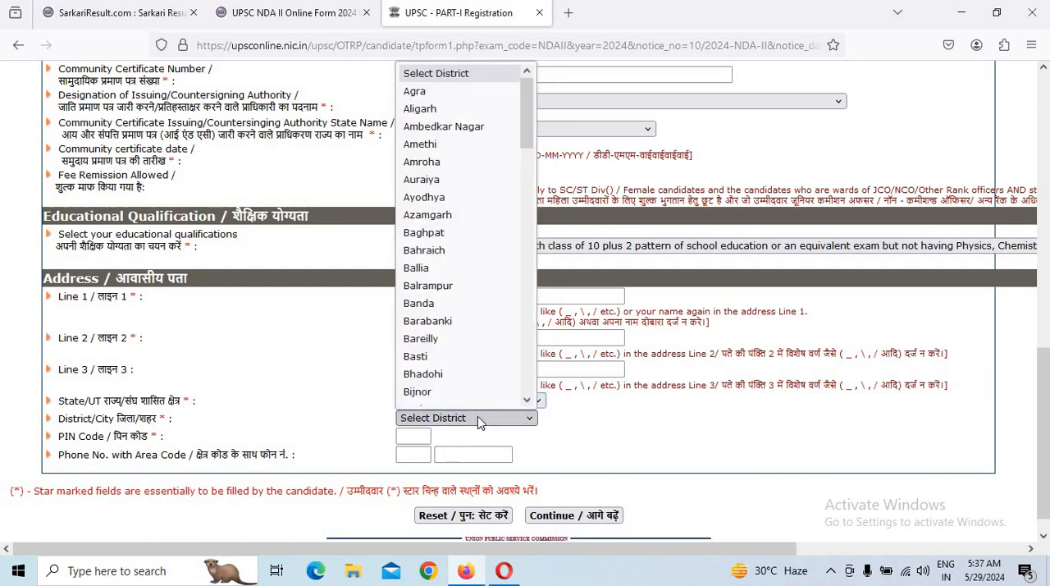
{"action": "left_click", "coordinate": [447, 215]}
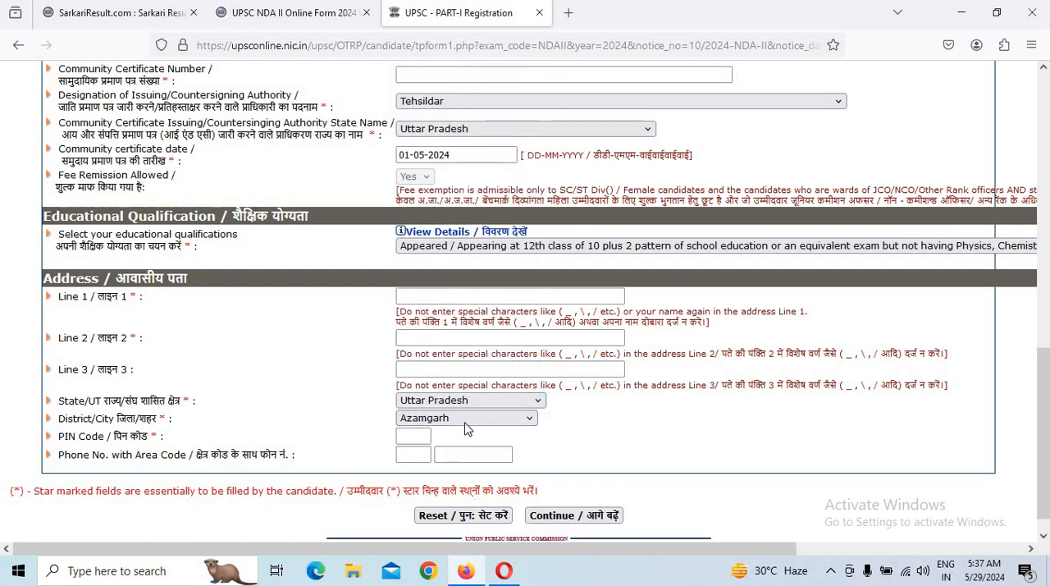
Enter the address's postal PIN code and continue to the photo identity card page
{"action": "left_click", "coordinate": [416, 441]}
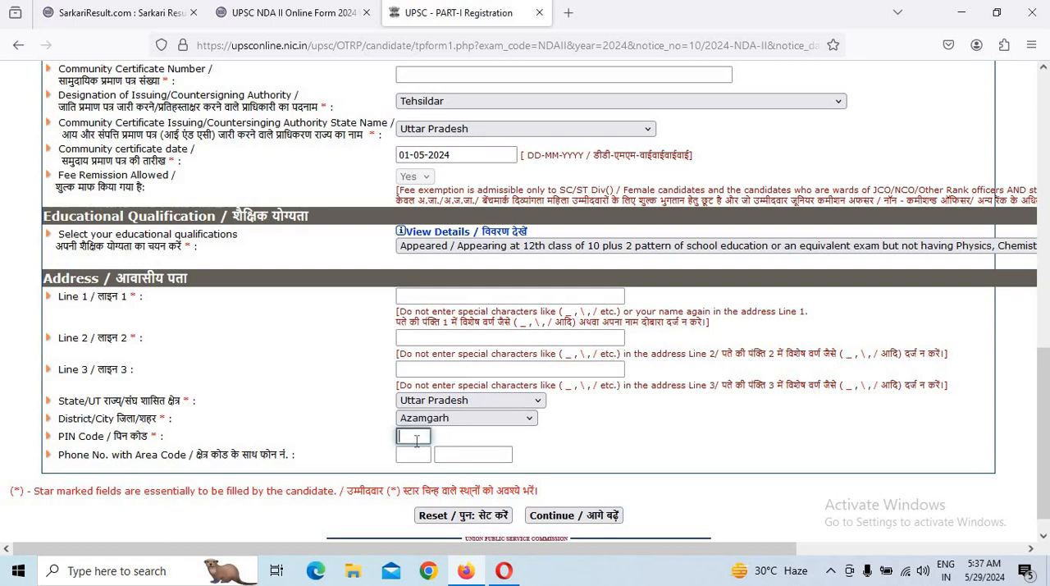
{"action": "type", "text": "276001"}
{"action": "left_click", "coordinate": [572, 515]}
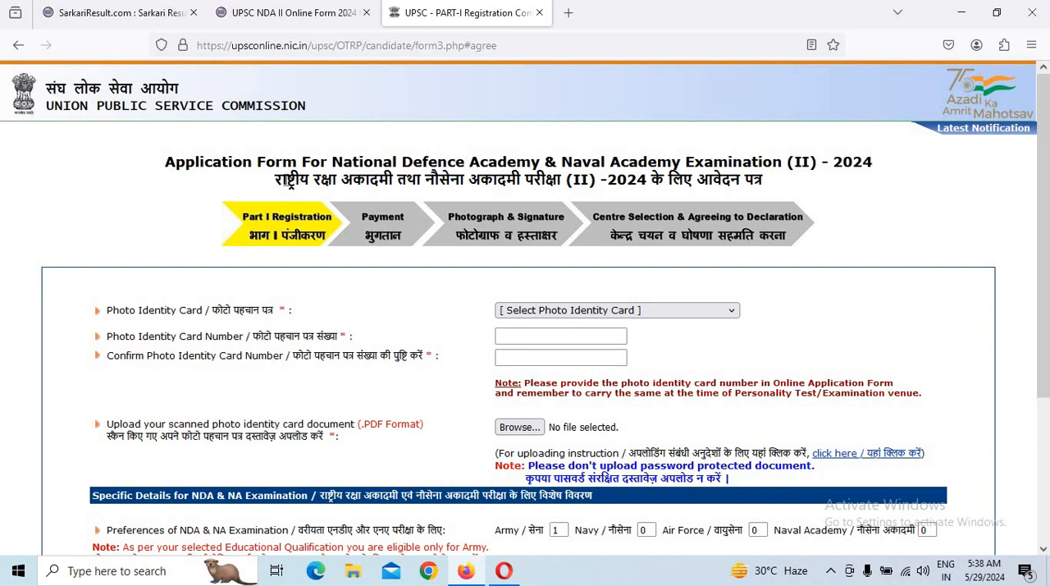
Choose School ID Card as the photo identity card, then enter and confirm the photo identity card number
{"action": "scroll", "coordinate": [410, 221], "scroll_direction": "down", "scroll_amount": 1}
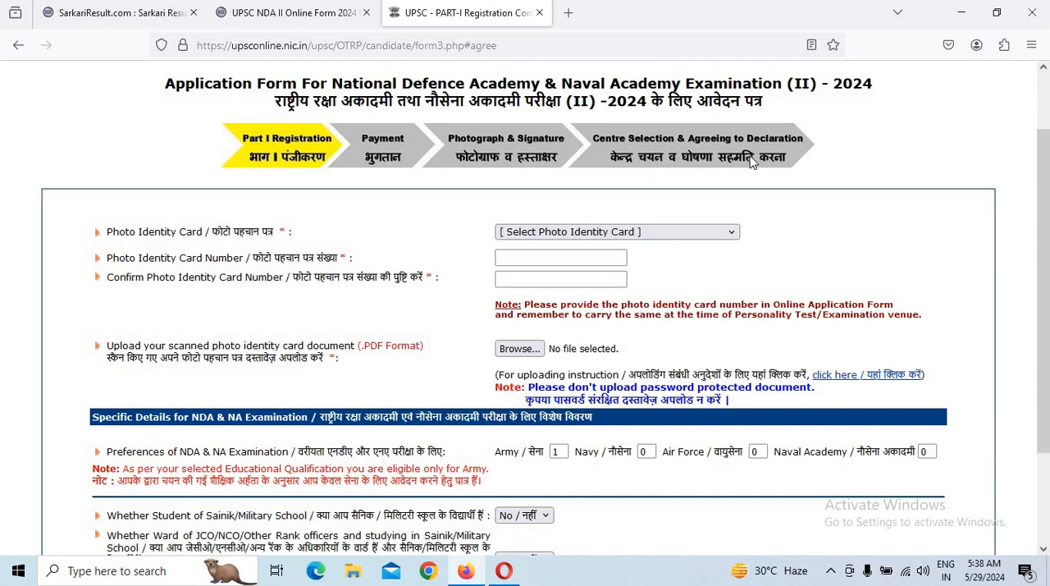
{"action": "left_click", "coordinate": [595, 230]}
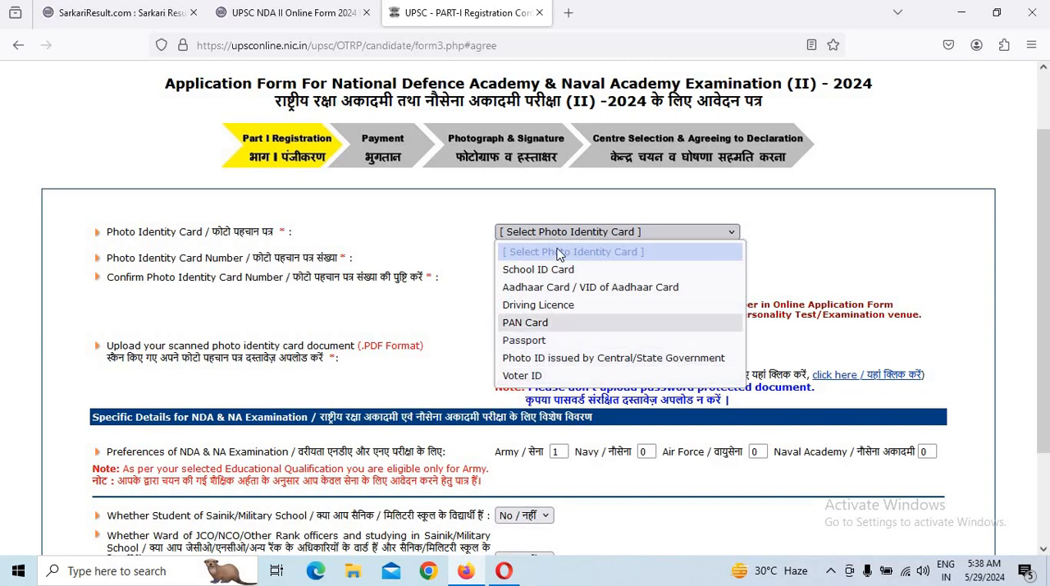
{"action": "left_click", "coordinate": [557, 275]}
{"action": "left_click", "coordinate": [545, 257]}
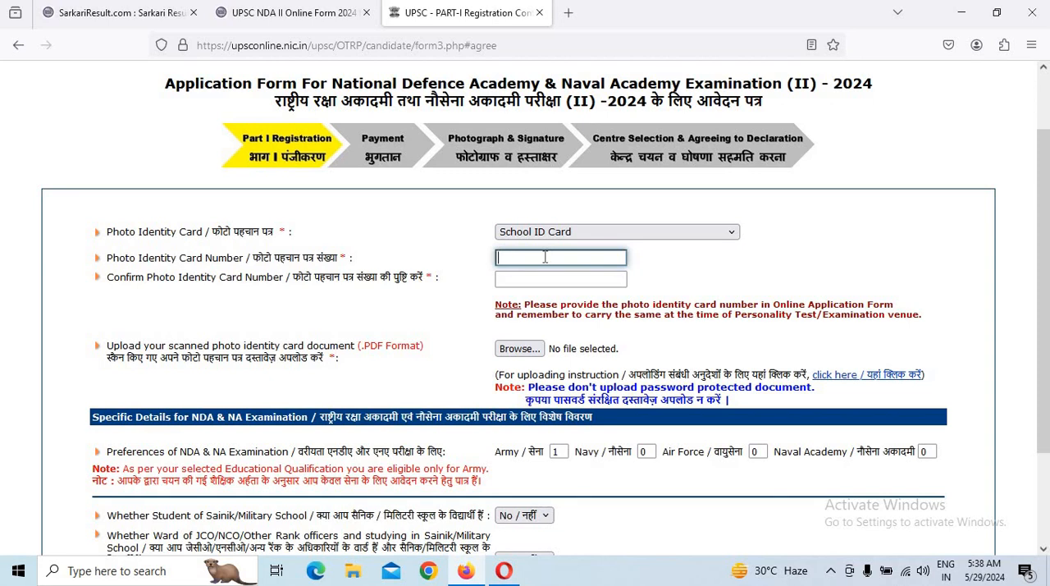
{"action": "type", "text": "4"}
{"action": "left_click", "coordinate": [539, 287]}
{"action": "type", "text": "459"}
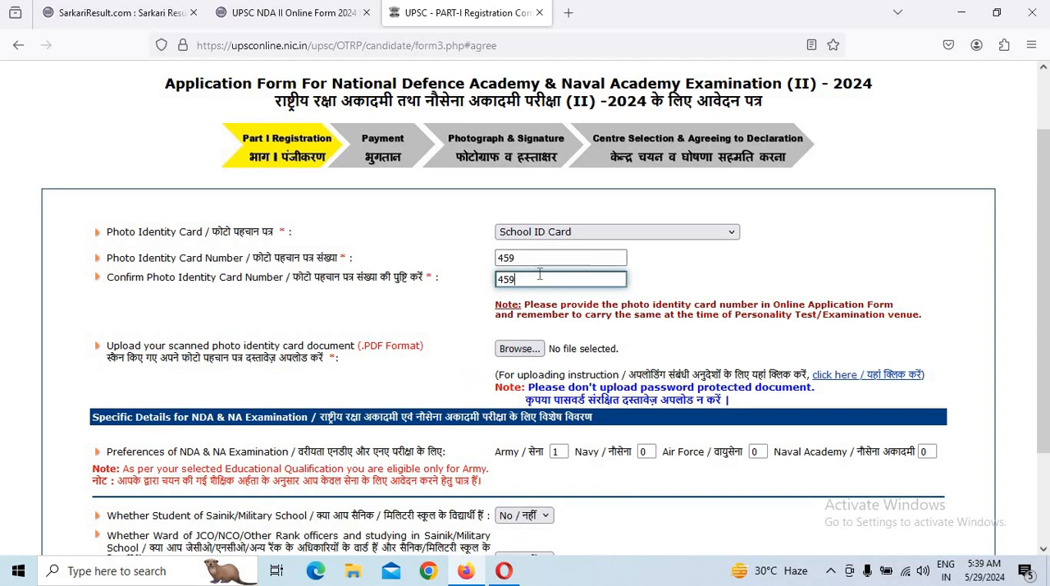
Upload the scanned photo identity card document in PDF format
{"action": "left_click", "coordinate": [519, 349]}
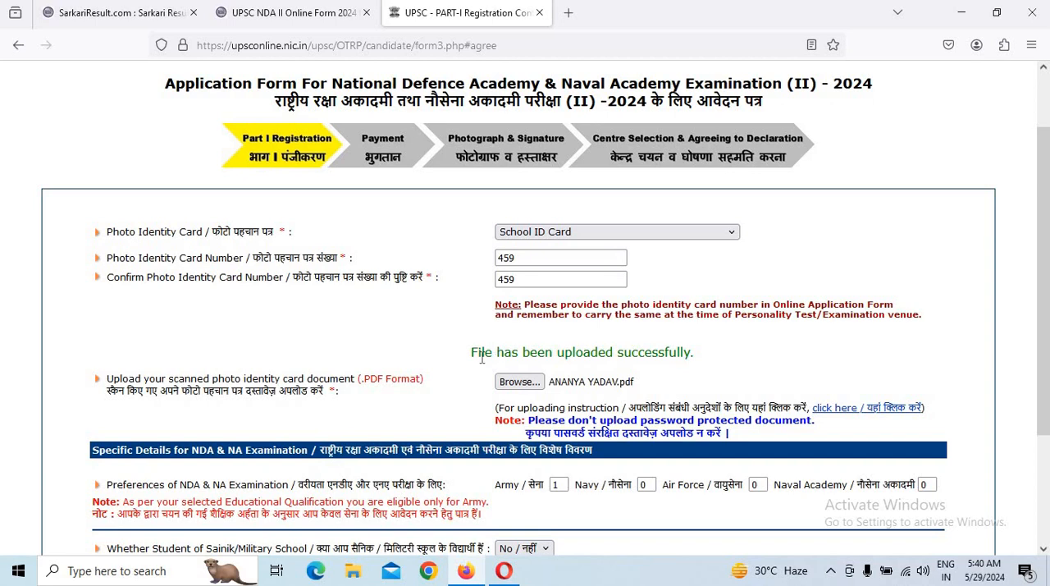
{"action": "scroll", "coordinate": [711, 373], "scroll_direction": "down", "scroll_amount": 1}
{"action": "scroll", "coordinate": [710, 373], "scroll_direction": "down", "scroll_amount": 2}
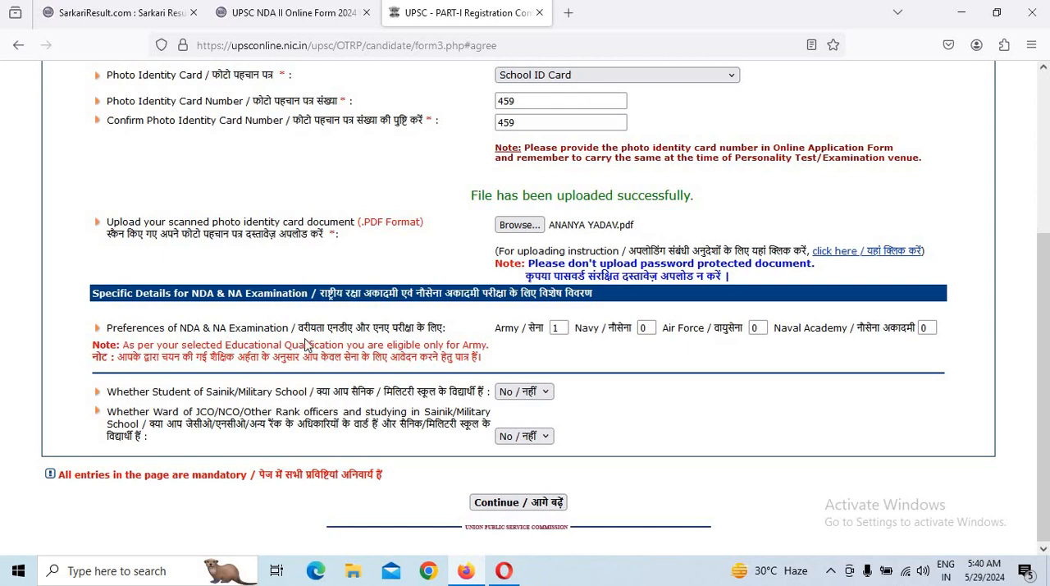
Check the Army and Navy preference entries and try to continue with the photo identity and examination details as entered
{"action": "double_click", "coordinate": [561, 329]}
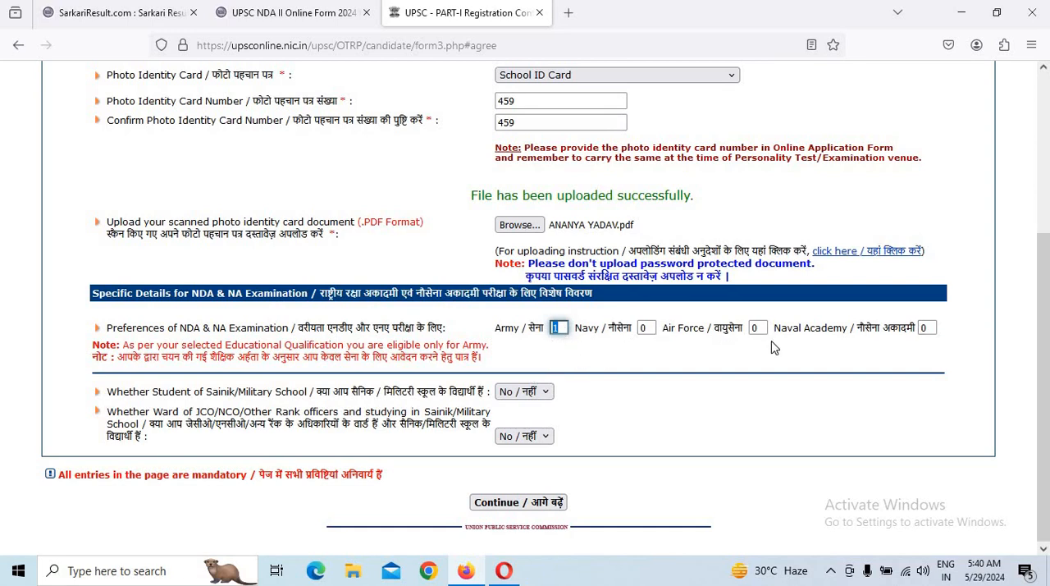
{"action": "double_click", "coordinate": [554, 328]}
{"action": "left_click", "coordinate": [648, 329]}
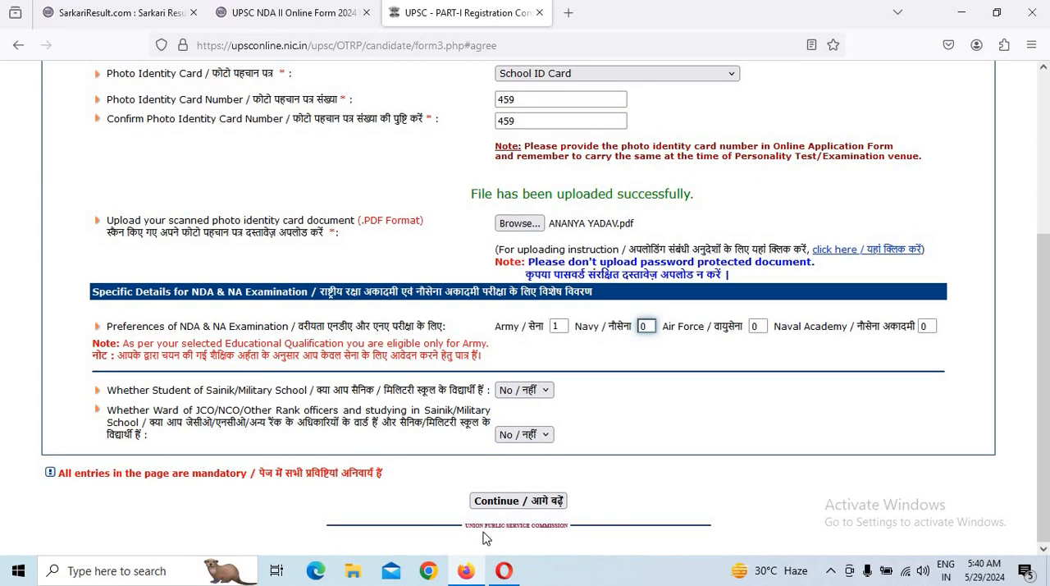
{"action": "left_click", "coordinate": [557, 503]}
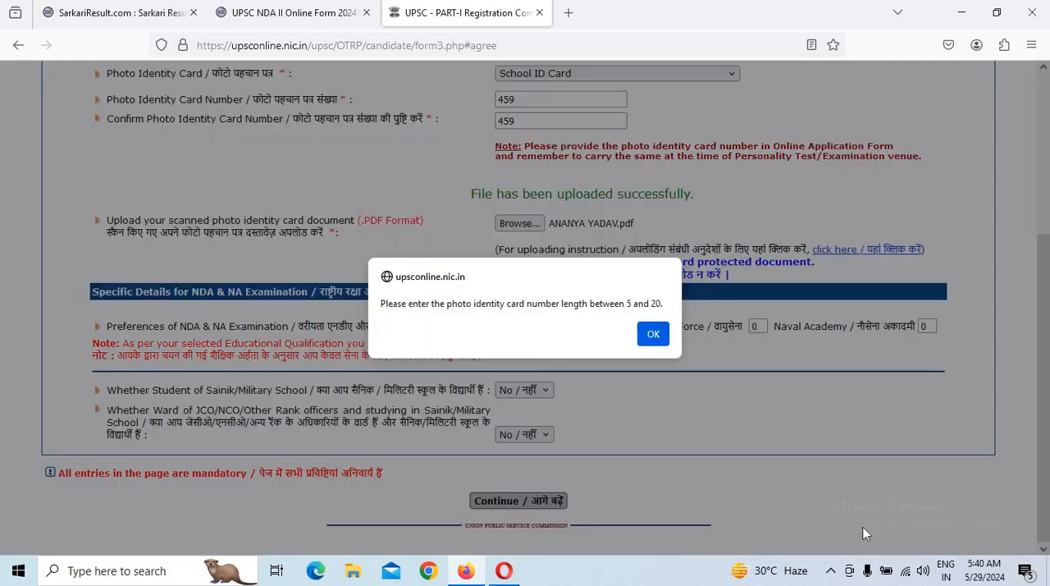
{"action": "left_click", "coordinate": [660, 340]}
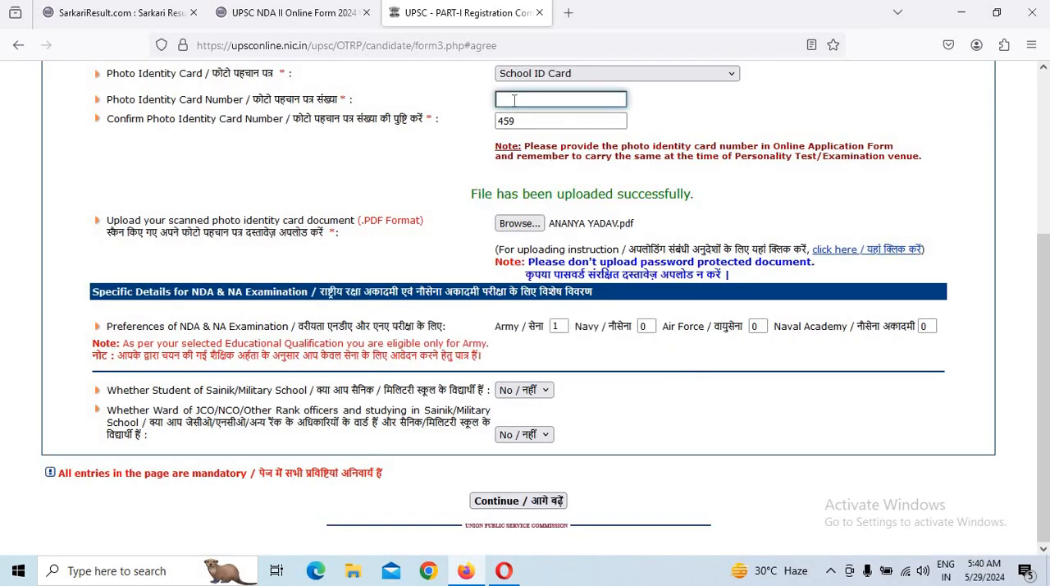
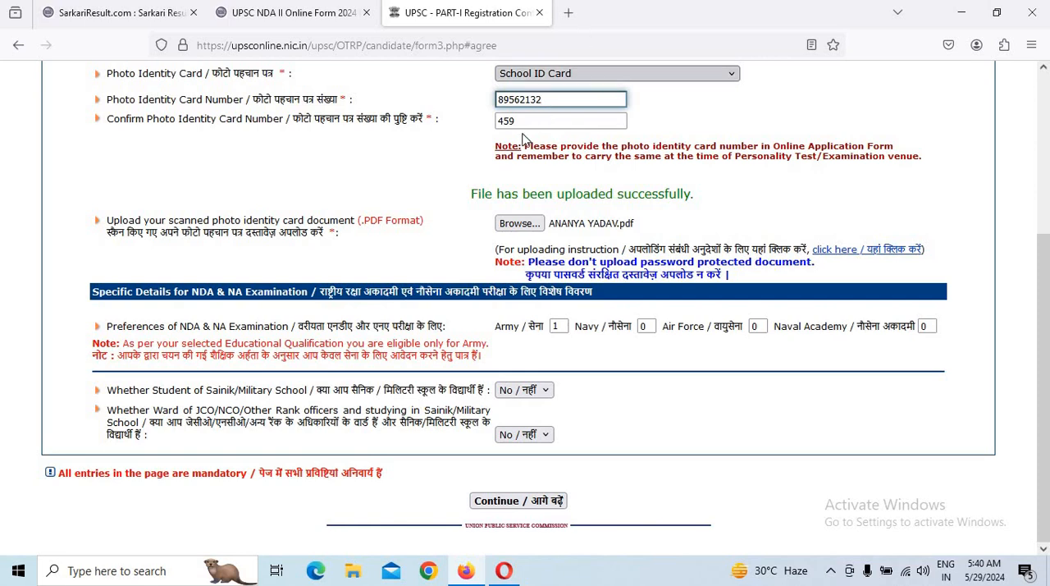
Re-enter the complete photo identity card number in both the number and confirmation fields, and continue to the application verification page
{"action": "key", "text": "ctrl+a"}
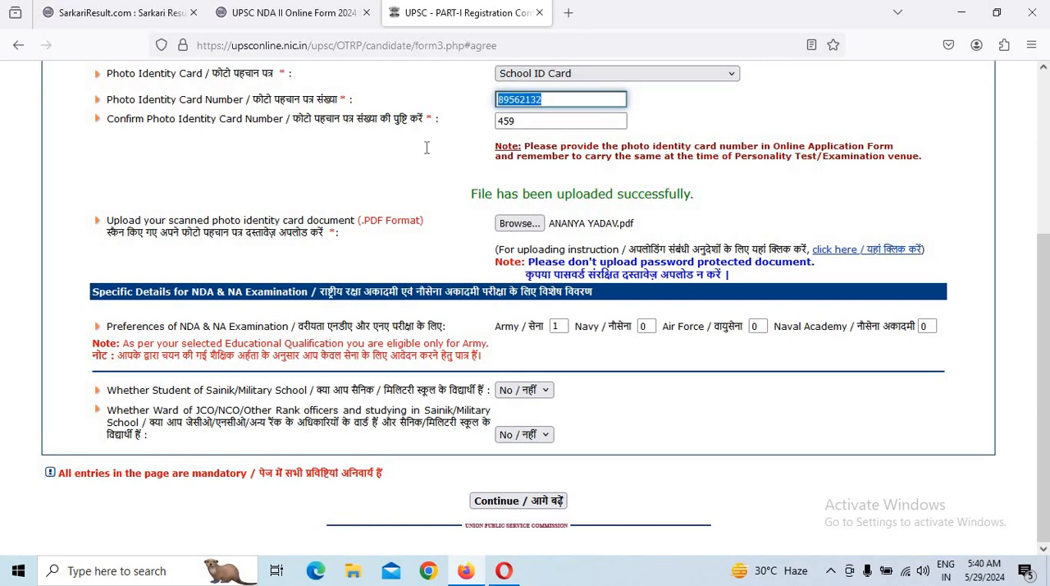
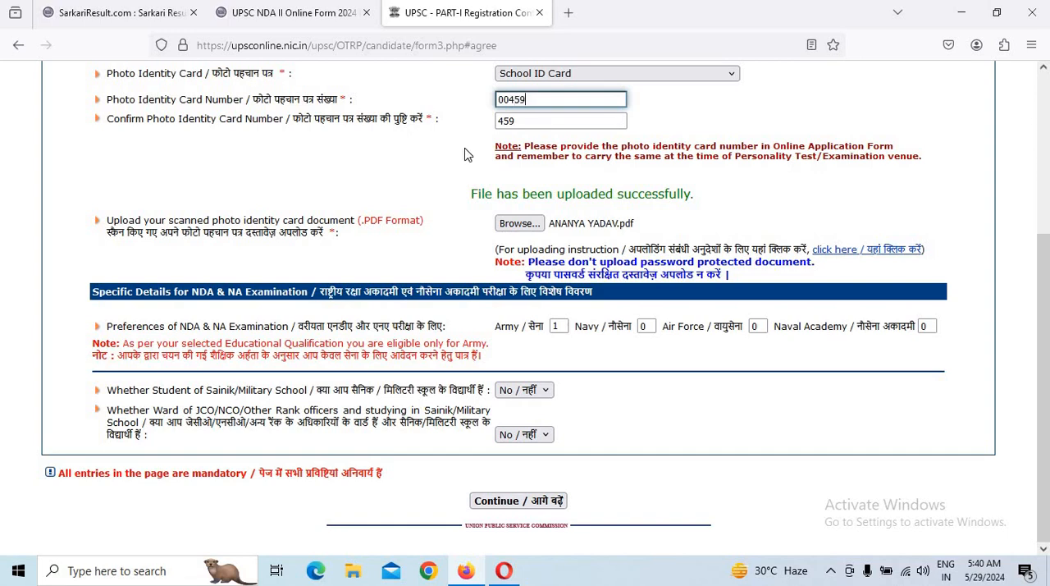
{"action": "left_click", "coordinate": [499, 121]}
{"action": "type", "text": "00"}
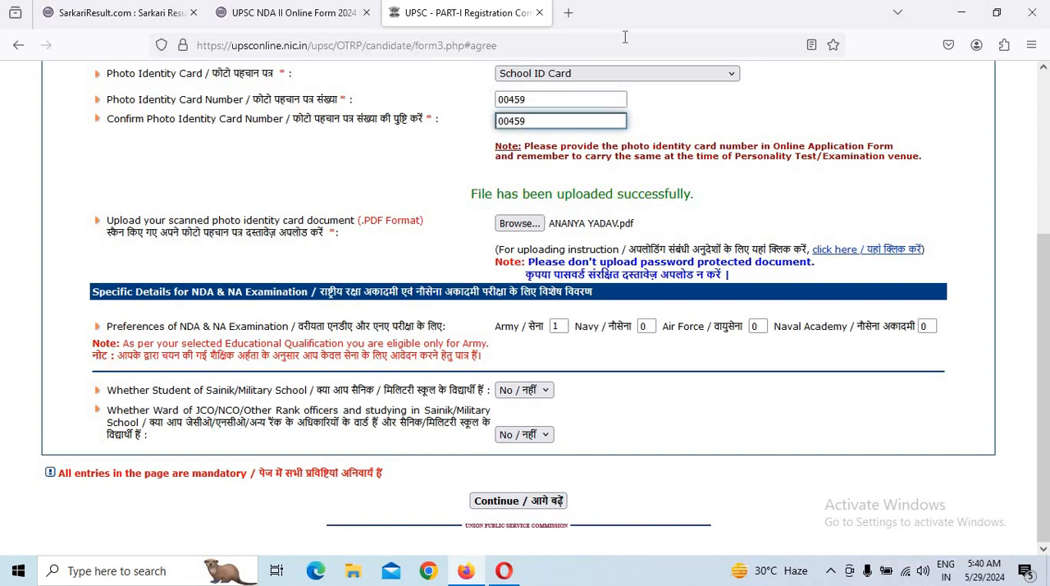
{"action": "left_click", "coordinate": [510, 503]}
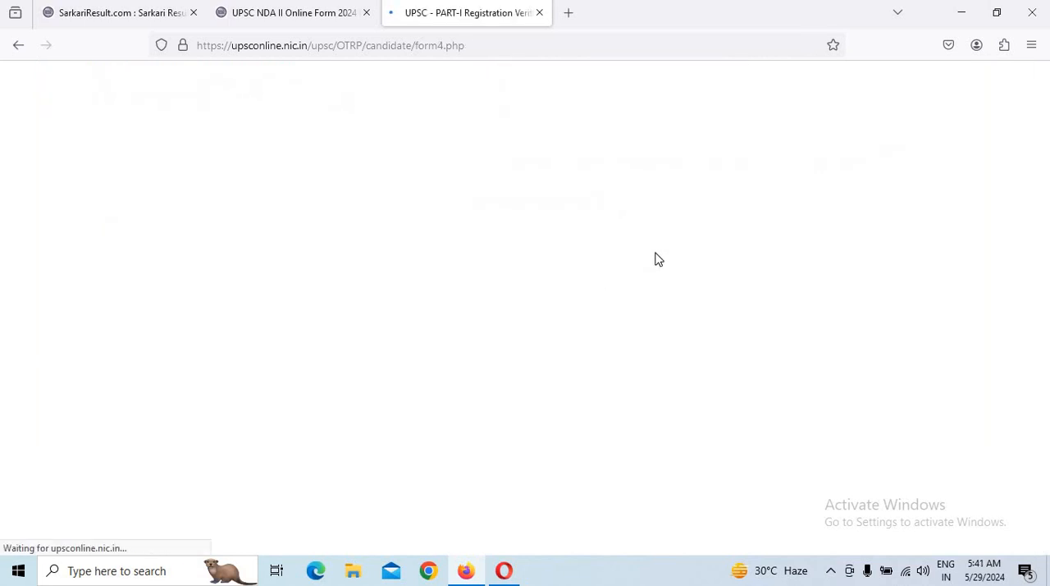
Review the Part-I application details, enter the captcha text, and agree to submit the Part-I registration
{"action": "scroll", "coordinate": [750, 358], "scroll_direction": "down", "scroll_amount": 6}
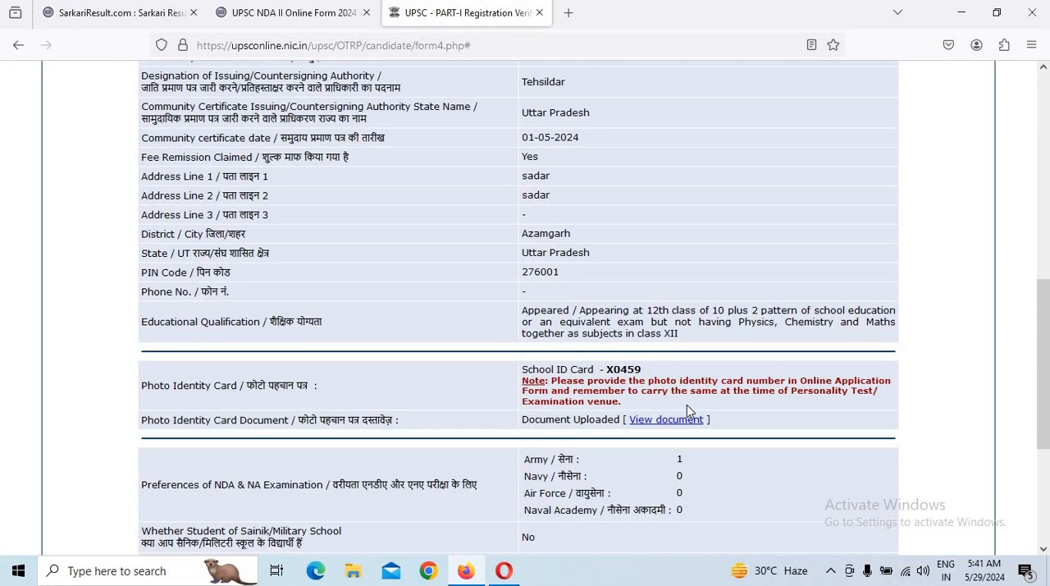
{"action": "scroll", "coordinate": [674, 398], "scroll_direction": "down", "scroll_amount": 3}
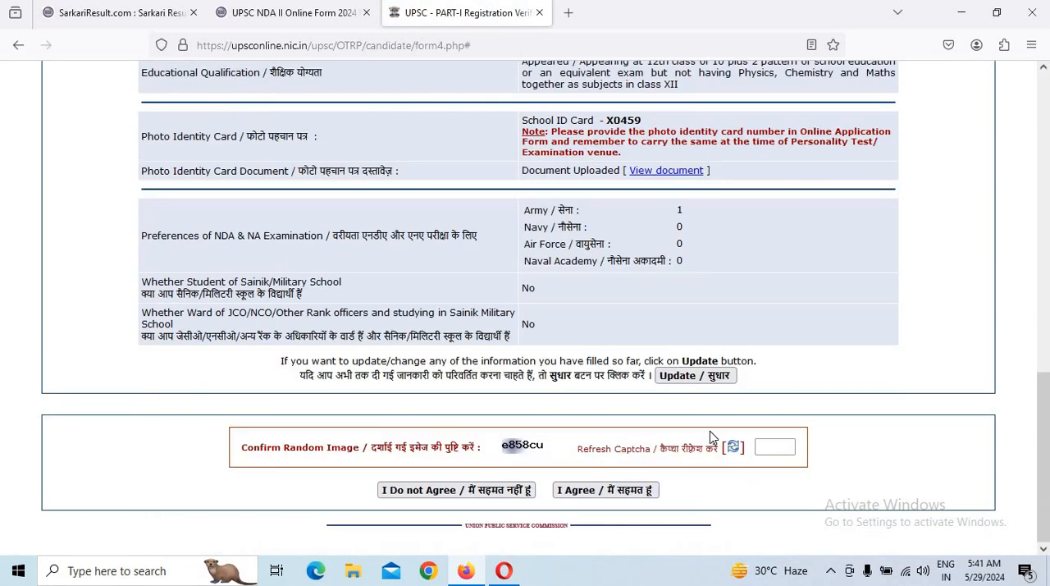
{"action": "left_click", "coordinate": [776, 449]}
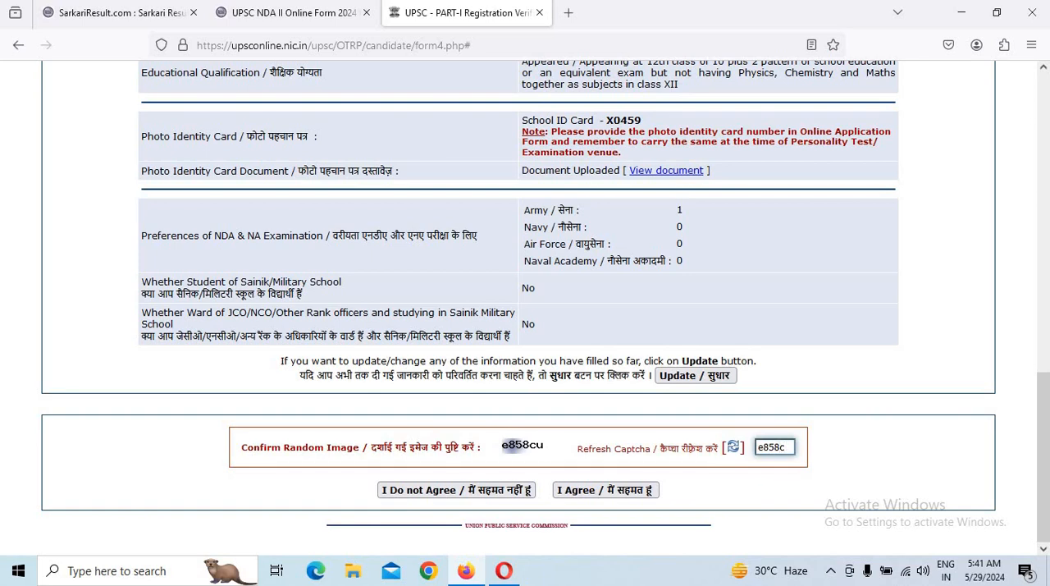
{"action": "left_click", "coordinate": [627, 490]}
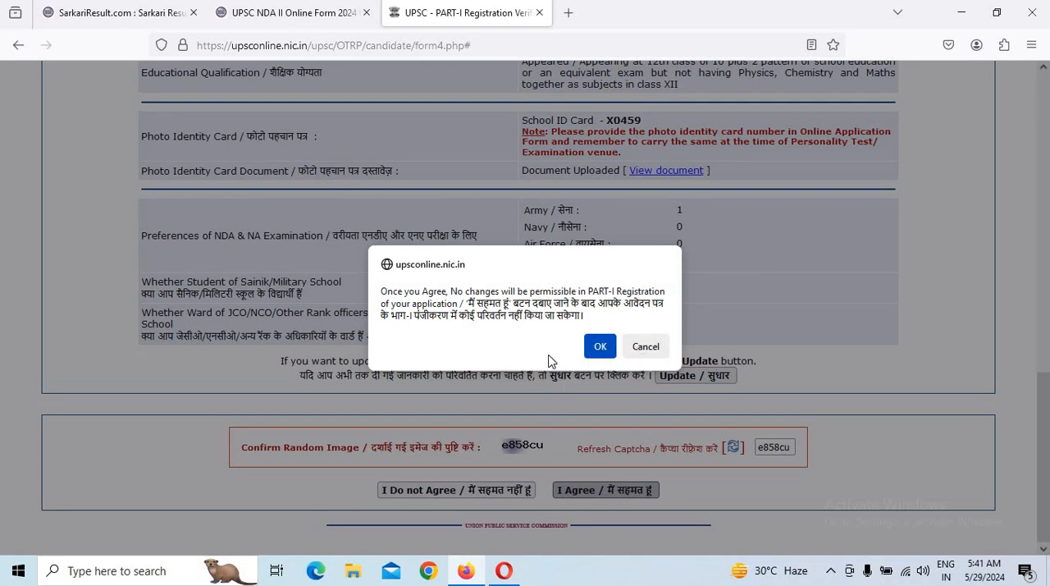
{"action": "left_click", "coordinate": [600, 351]}
{"action": "scroll", "coordinate": [574, 369], "scroll_direction": "up", "scroll_amount": 15}
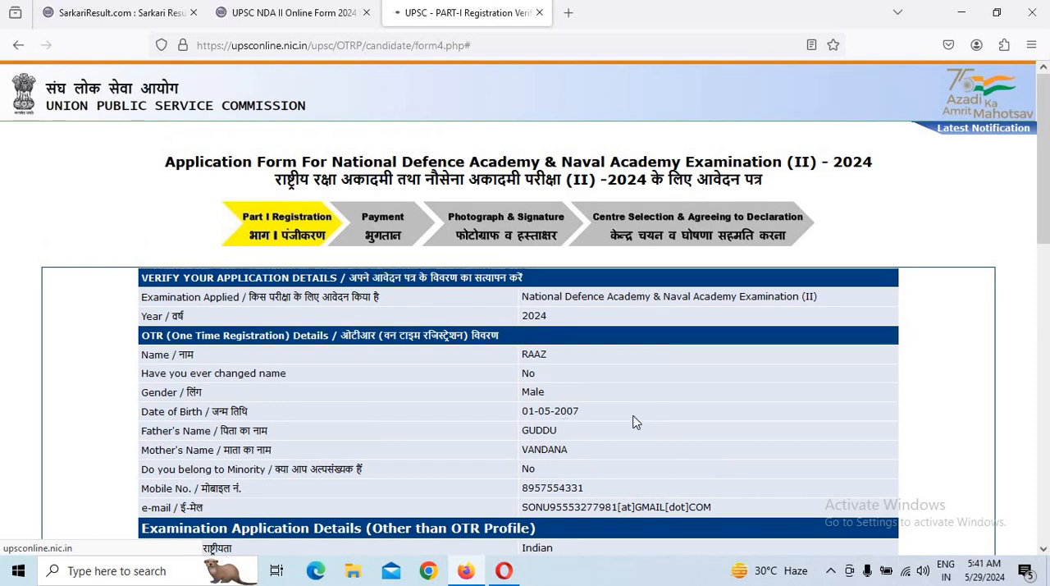
Go to the latest notifications, open the NDA & NA (II) 2024 photograph and signature upload, and review the image requirements
{"action": "scroll", "coordinate": [710, 468], "scroll_direction": "down", "scroll_amount": 7}
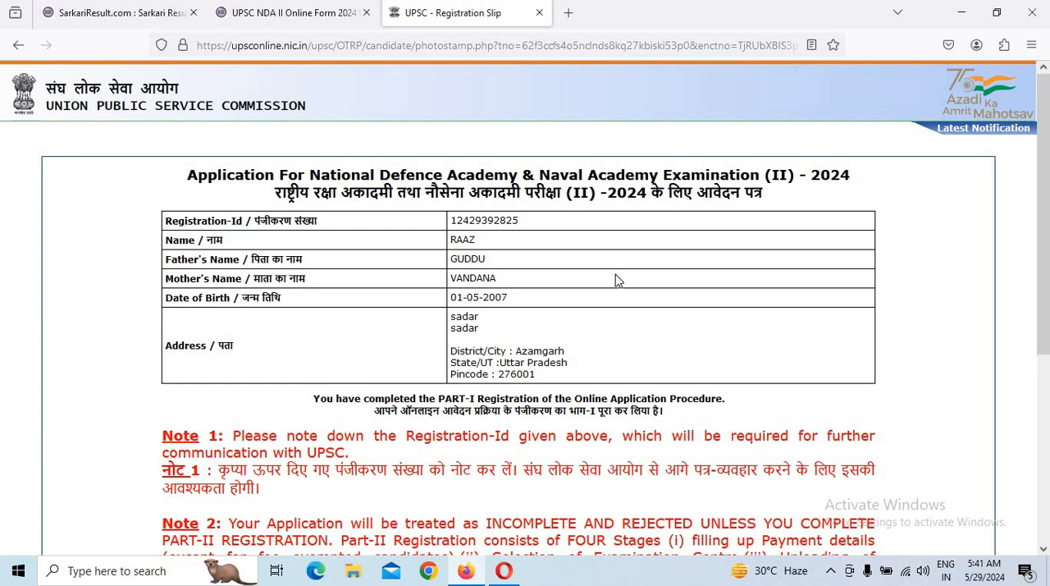
{"action": "left_click", "coordinate": [956, 137]}
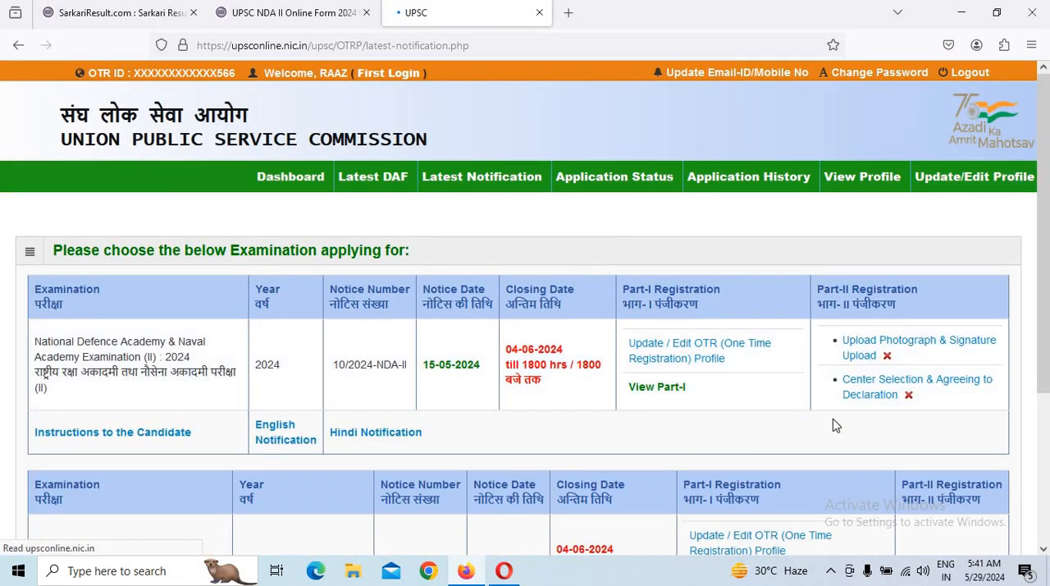
{"action": "left_click", "coordinate": [867, 347]}
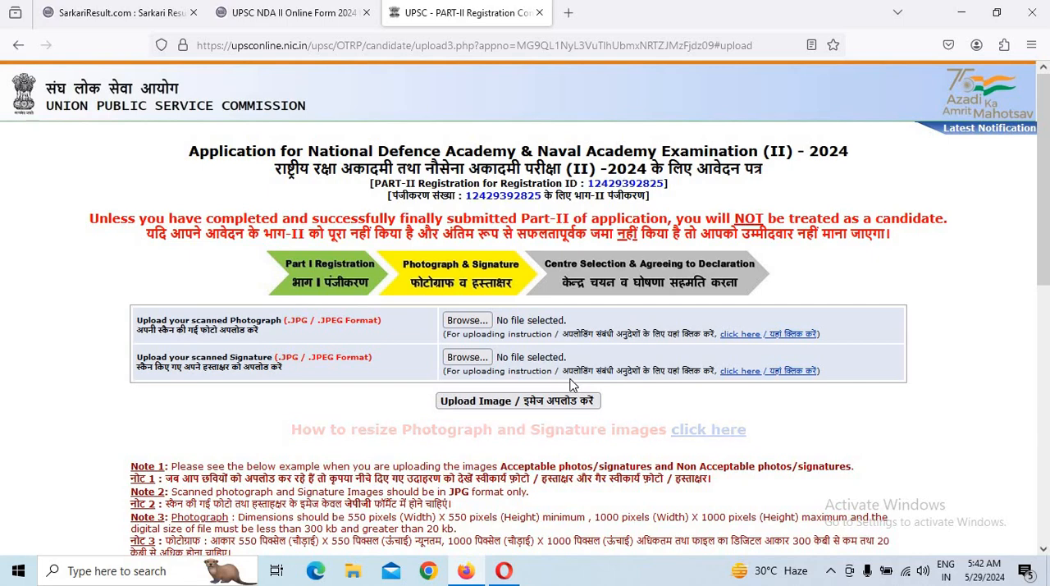
{"action": "scroll", "coordinate": [573, 384], "scroll_direction": "down", "scroll_amount": 2}
{"action": "scroll", "coordinate": [572, 378], "scroll_direction": "down", "scroll_amount": 4}
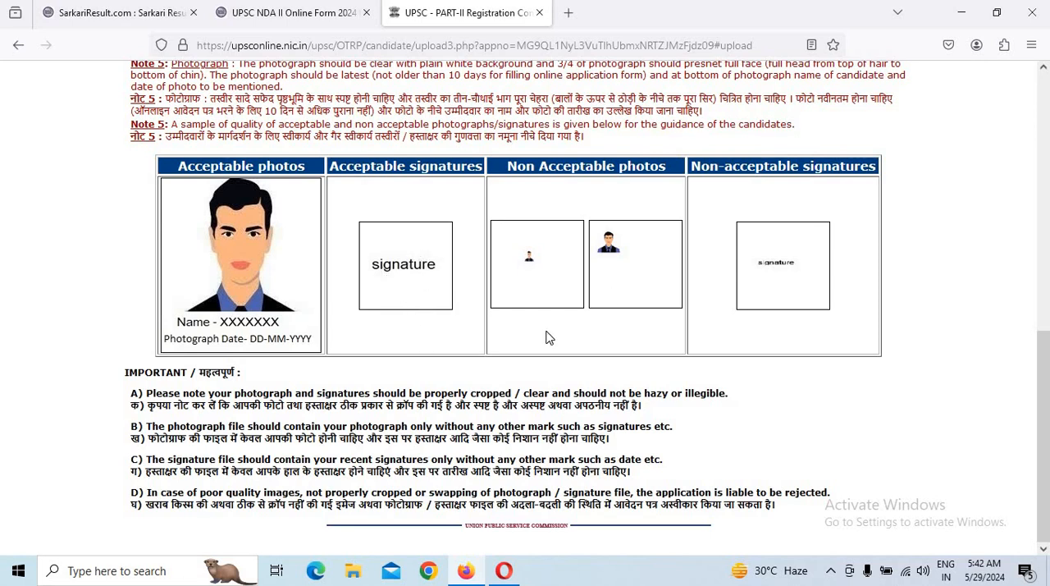
{"action": "scroll", "coordinate": [549, 337], "scroll_direction": "up", "scroll_amount": 10}
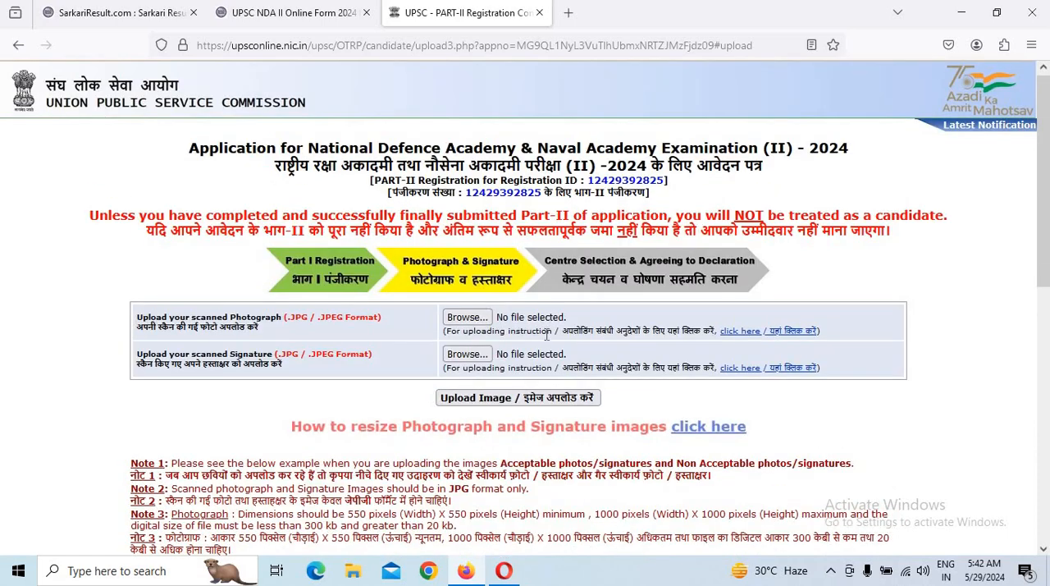
{"action": "scroll", "coordinate": [547, 334], "scroll_direction": "down", "scroll_amount": 2}
{"action": "scroll", "coordinate": [574, 373], "scroll_direction": "up", "scroll_amount": 2}
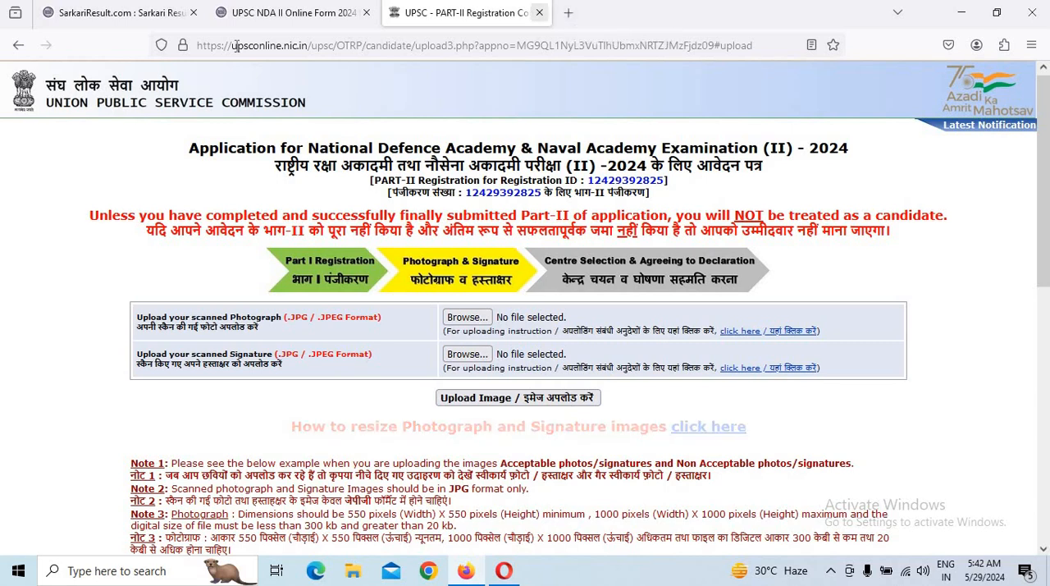
Switch to the SarkariResult.com page, dismiss the advertisement, and open the Allahabad University PGAT Admissions Online Form 2024 entry
{"action": "left_click", "coordinate": [62, 14]}
{"action": "left_click", "coordinate": [741, 353]}
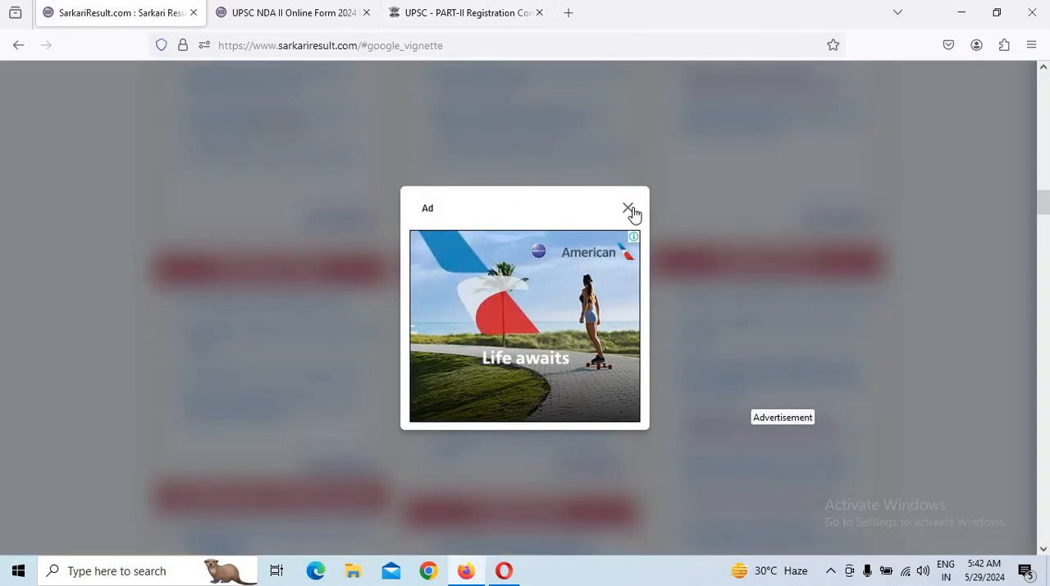
{"action": "left_click", "coordinate": [629, 212]}
{"action": "scroll", "coordinate": [800, 443], "scroll_direction": "down", "scroll_amount": 4}
{"action": "scroll", "coordinate": [791, 460], "scroll_direction": "down", "scroll_amount": 6}
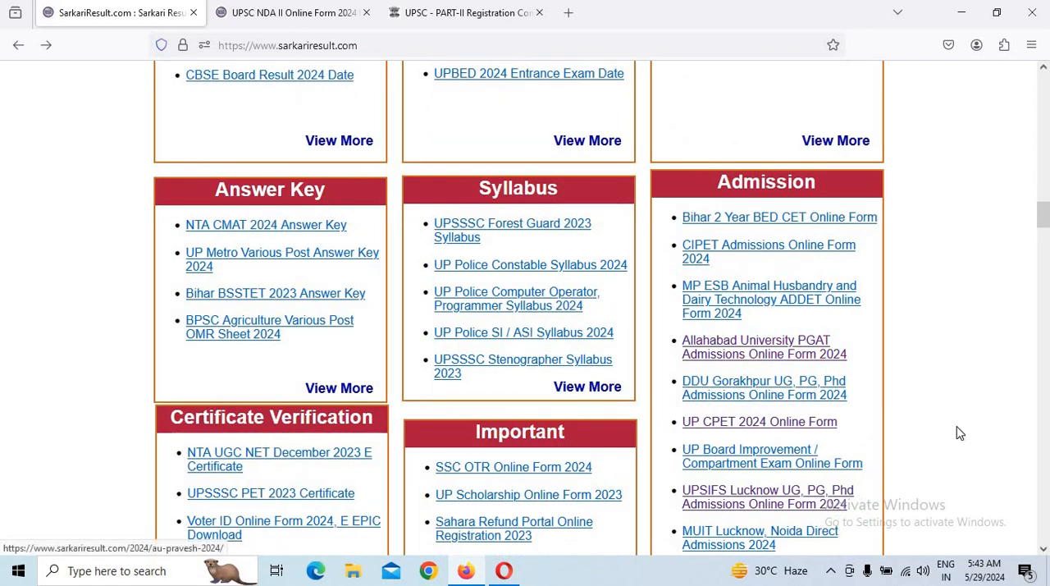
{"action": "left_click", "coordinate": [786, 367]}
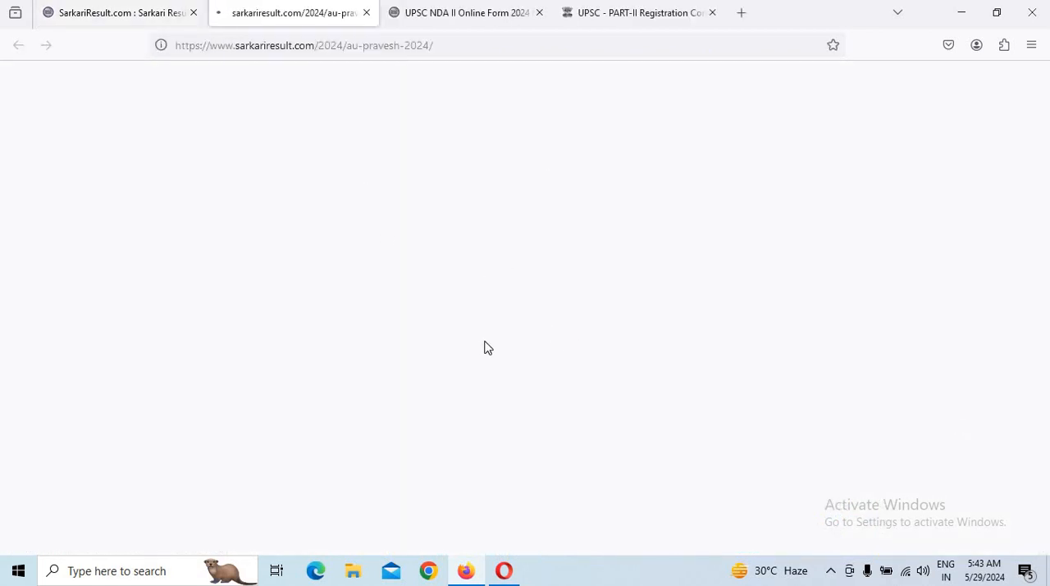
Open Sarkari Result Tools from the admission page's links and launch the Name and Date On Photo Maker
{"action": "scroll", "coordinate": [457, 375], "scroll_direction": "down", "scroll_amount": 15}
{"action": "scroll", "coordinate": [495, 483], "scroll_direction": "down", "scroll_amount": 20}
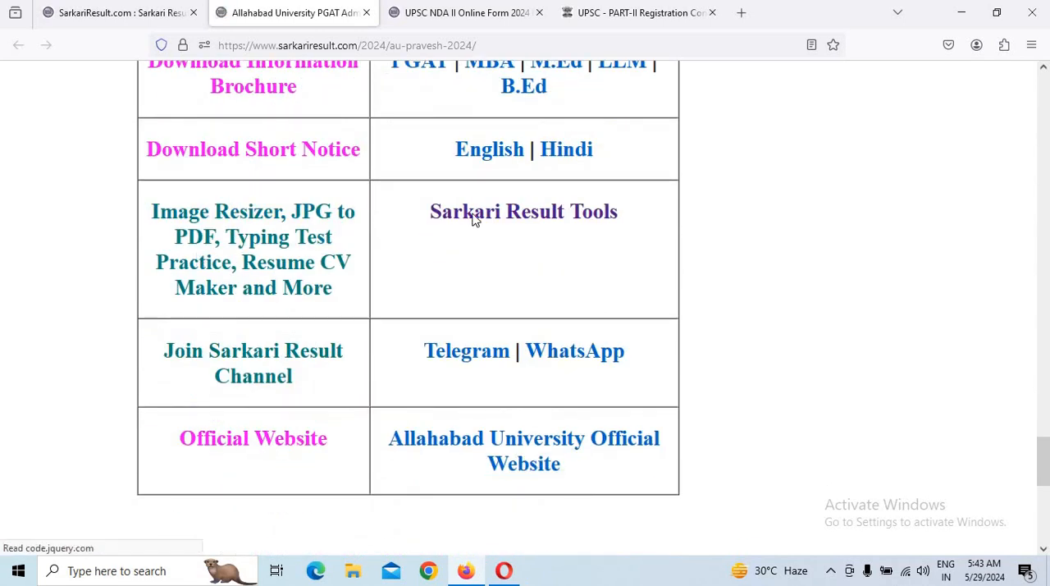
{"action": "left_click", "coordinate": [472, 216]}
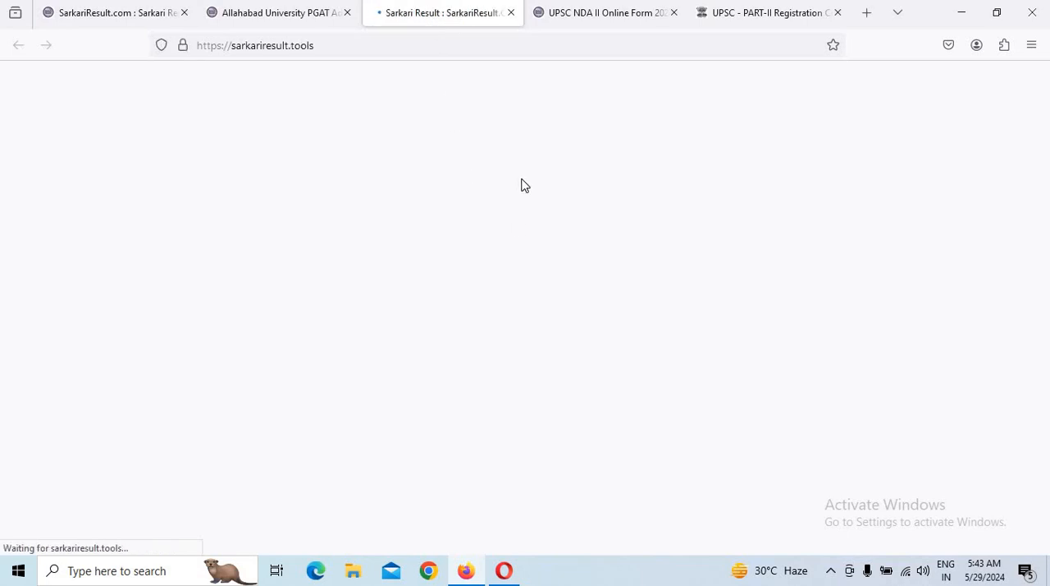
{"action": "scroll", "coordinate": [460, 295], "scroll_direction": "down", "scroll_amount": 3}
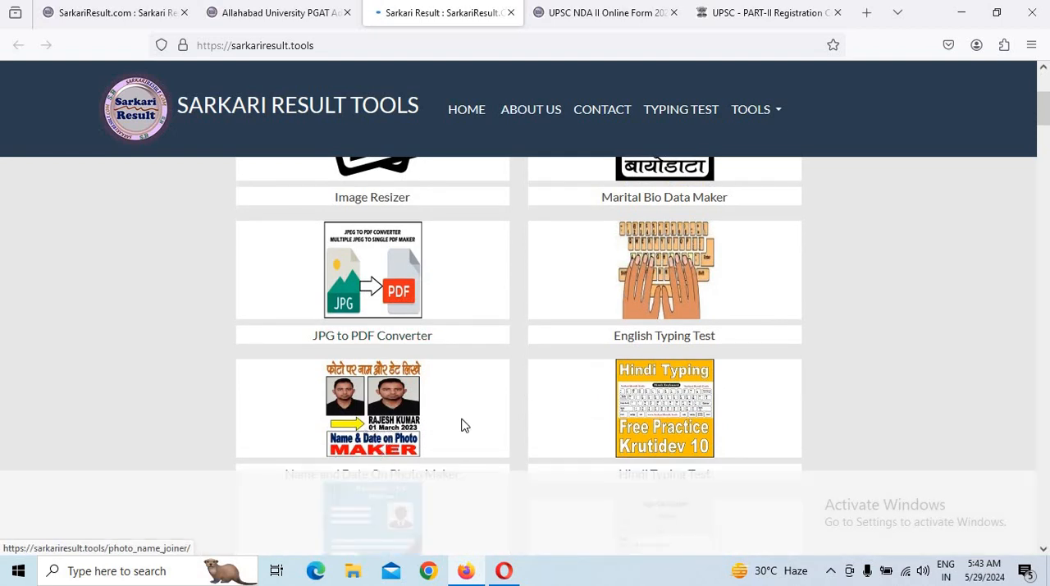
{"action": "left_click", "coordinate": [374, 426]}
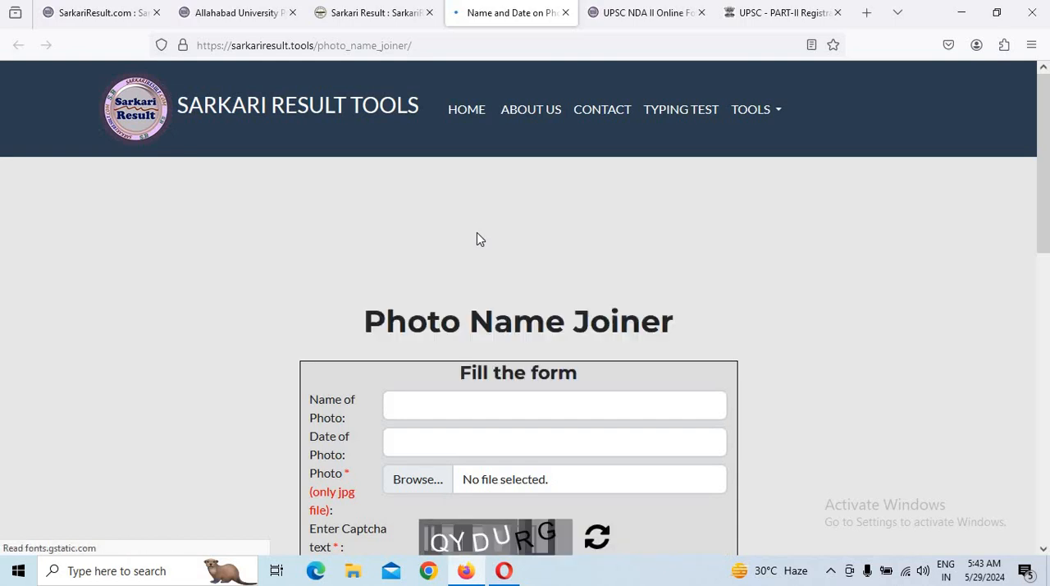
Fill in the candidate's name for the photo and set the date of photo to 22-05-2024
{"action": "left_click", "coordinate": [427, 253]}
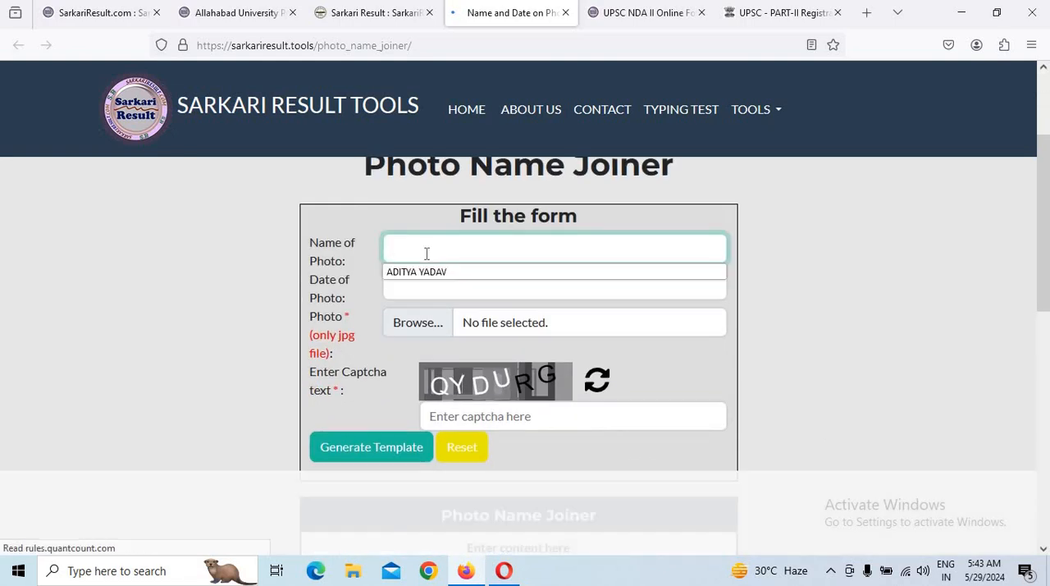
{"action": "type", "text": "raaz"}
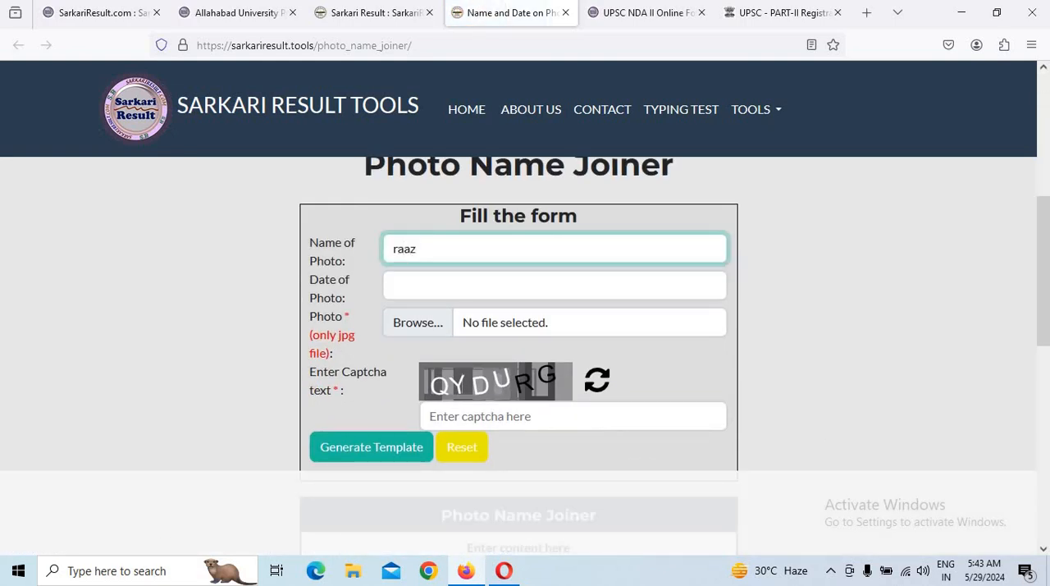
{"action": "left_click", "coordinate": [416, 284]}
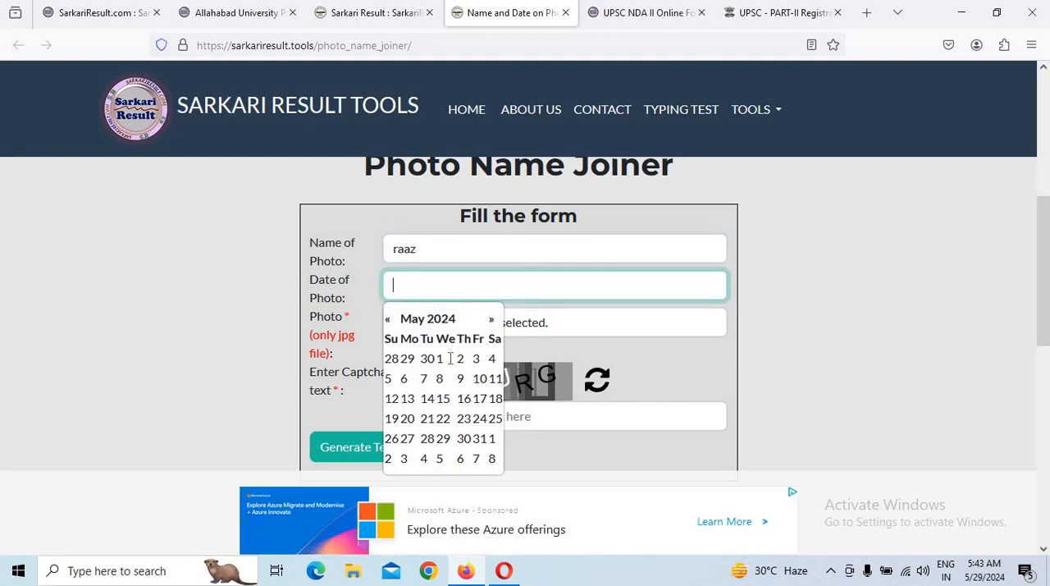
{"action": "left_click", "coordinate": [438, 361]}
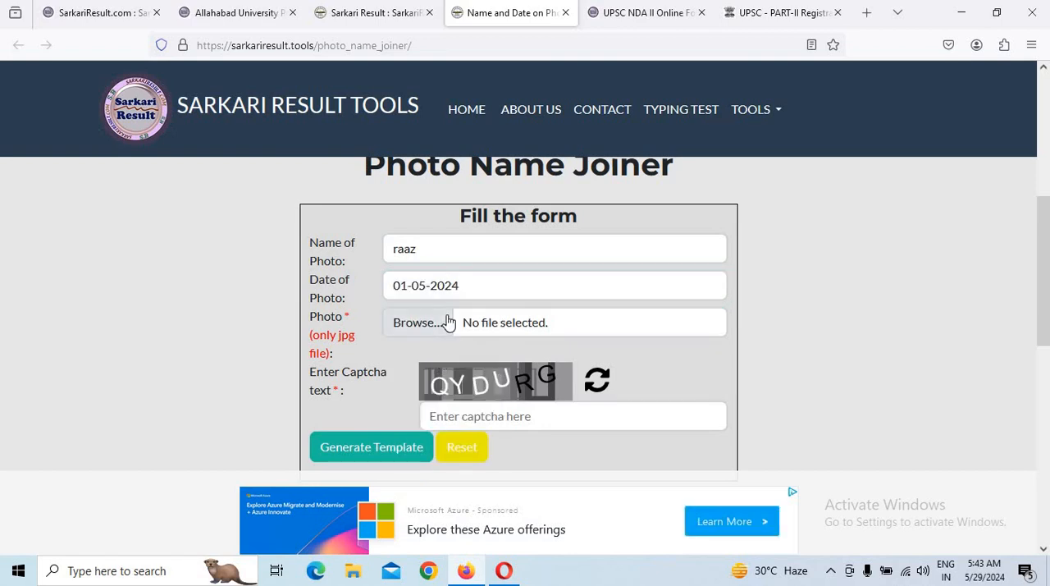
{"action": "left_click", "coordinate": [405, 284]}
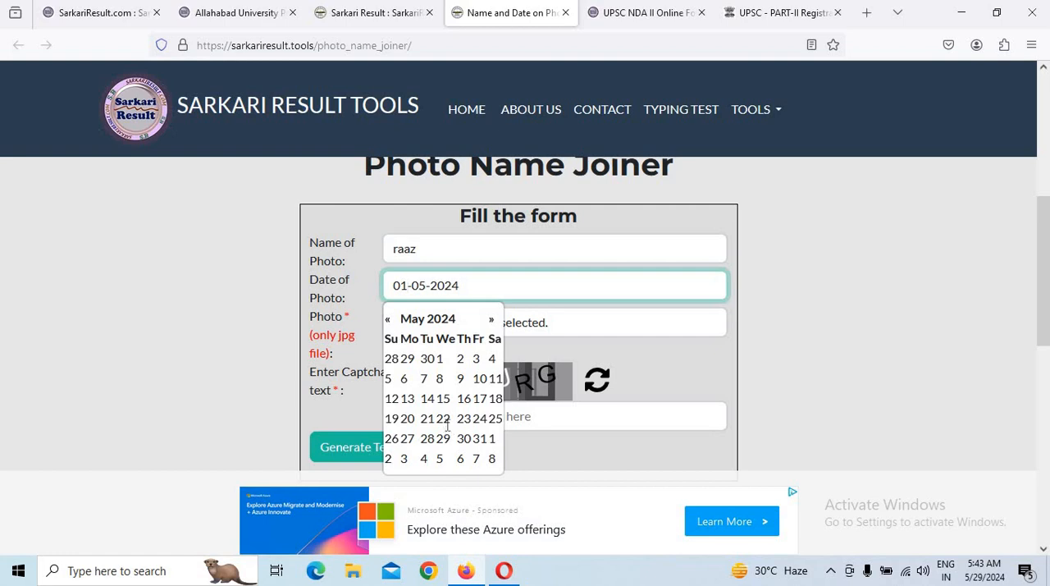
{"action": "left_click", "coordinate": [446, 420]}
Select dd.jpeg from the PHOTO SIGN folder as the photo and enter the displayed captcha text
{"action": "left_click", "coordinate": [436, 327]}
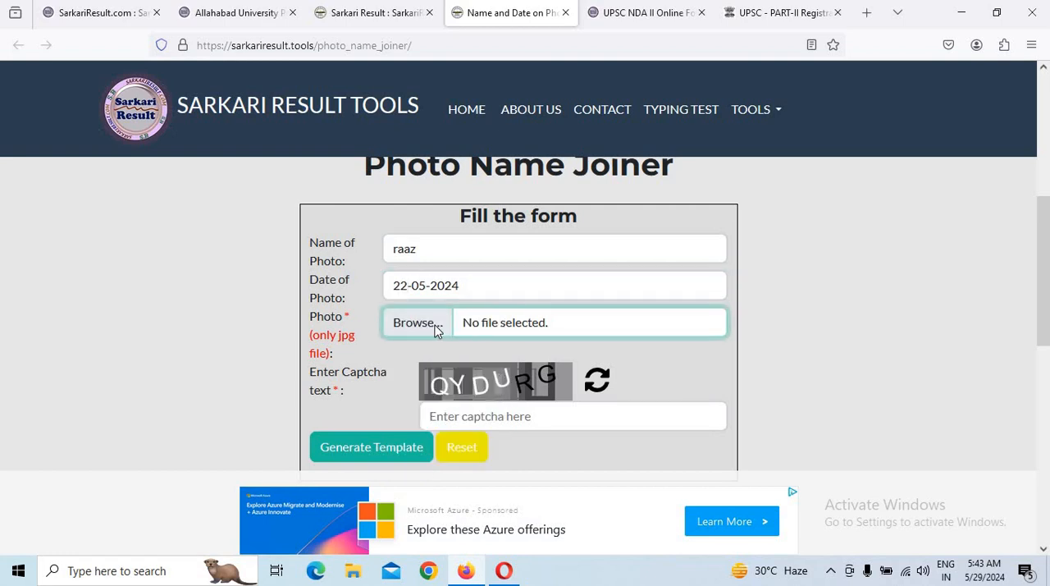
{"action": "left_click", "coordinate": [426, 325]}
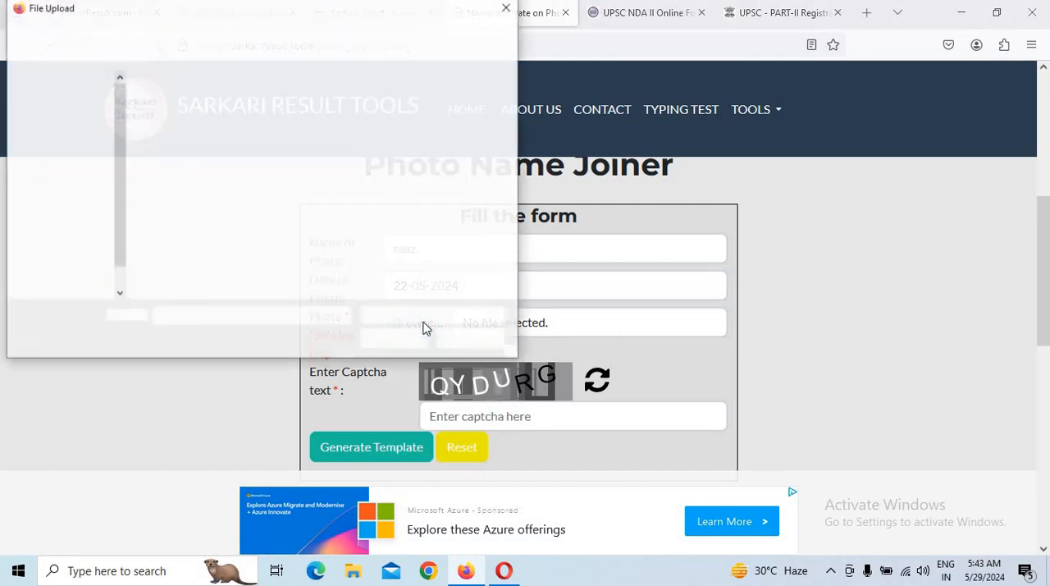
{"action": "left_click", "coordinate": [184, 127]}
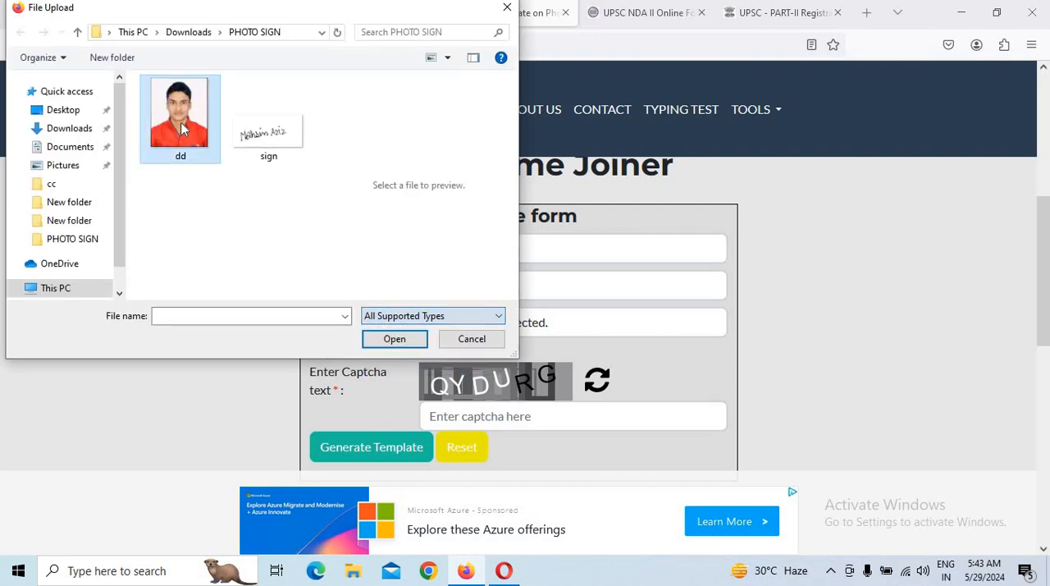
{"action": "left_click", "coordinate": [405, 344]}
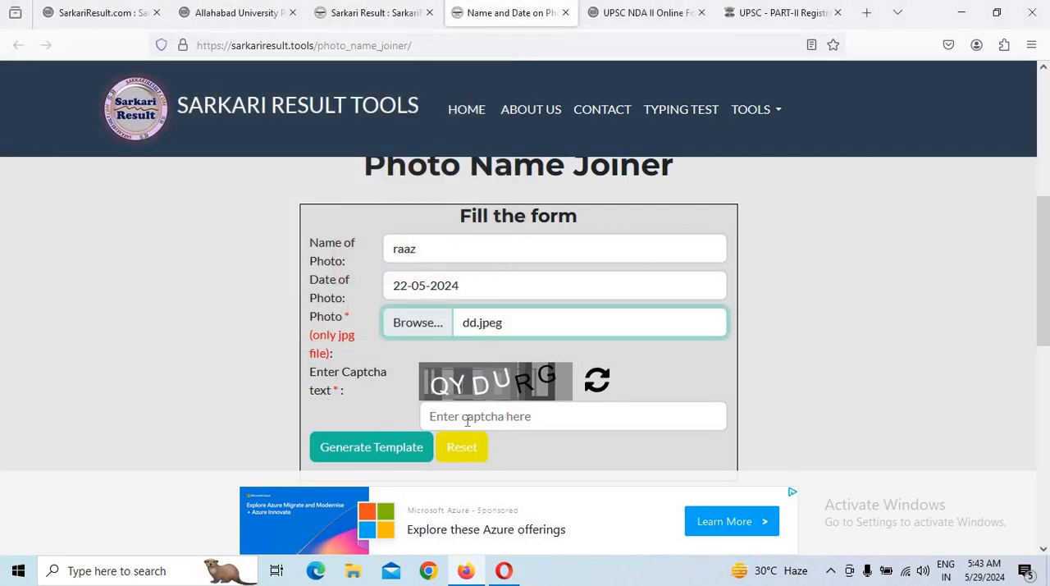
{"action": "left_click", "coordinate": [461, 421]}
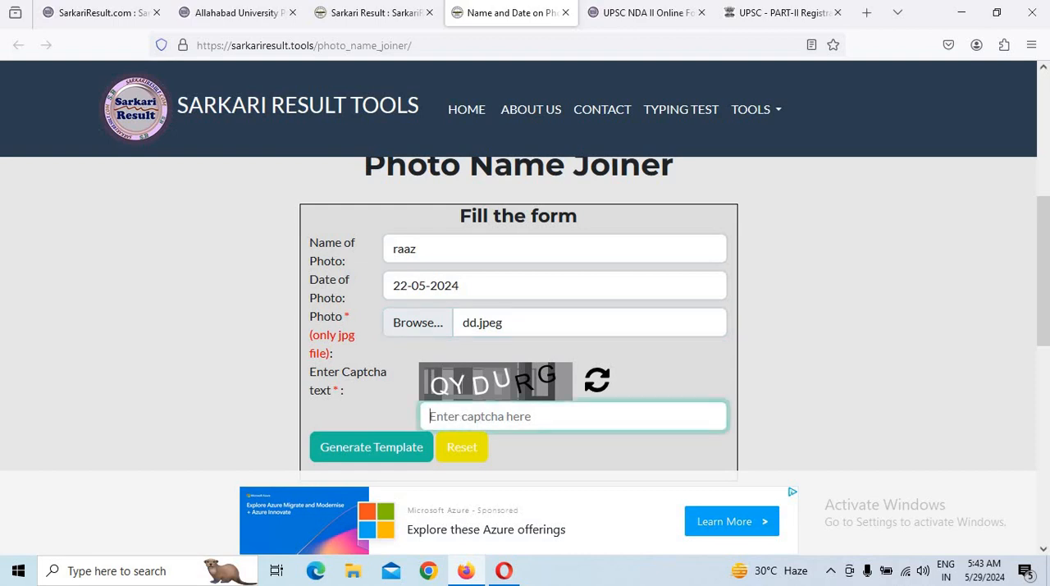
{"action": "type", "text": "QY"}
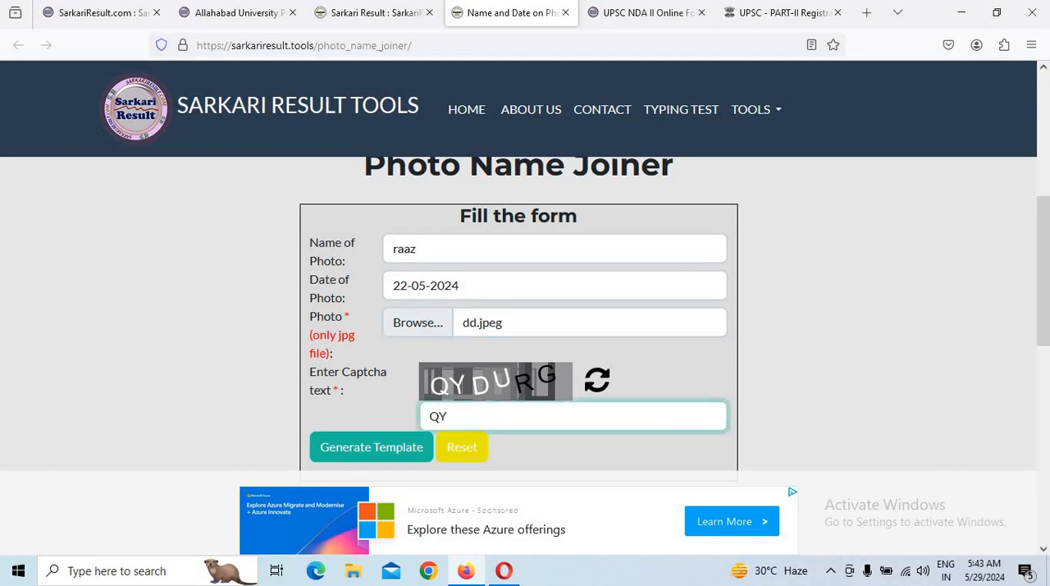
{"action": "type", "text": "DURG"}
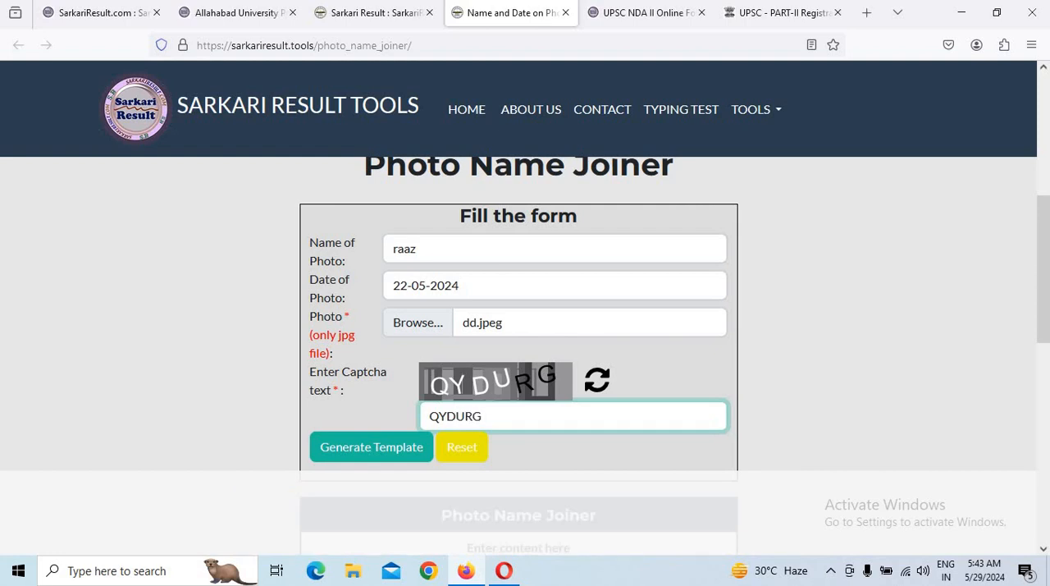
Generate the named and dated photo template, and return to the UPSC Part-II page's photograph and signature size requirements
{"action": "left_click", "coordinate": [370, 459]}
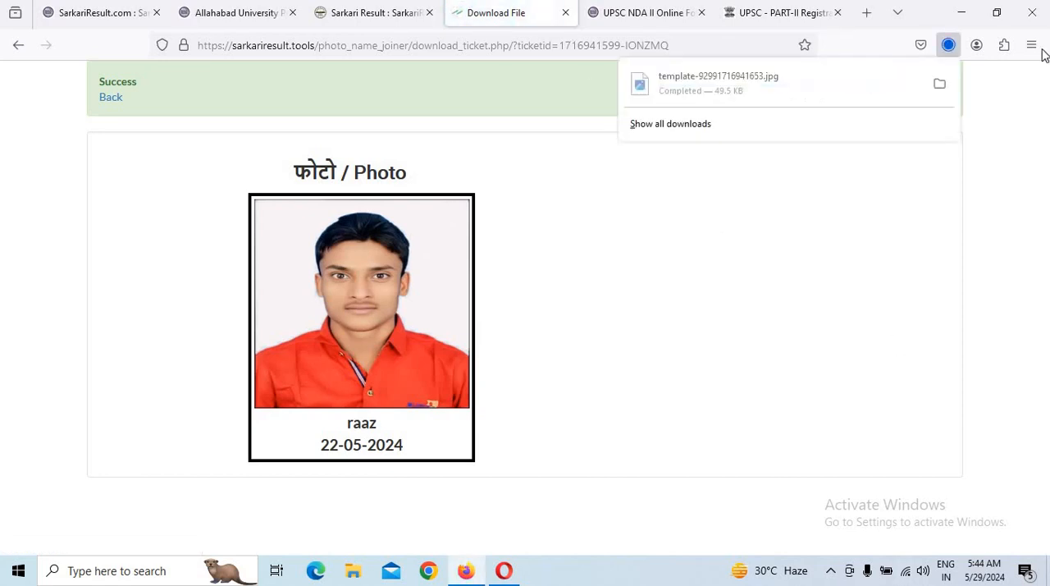
{"action": "left_click", "coordinate": [771, 12]}
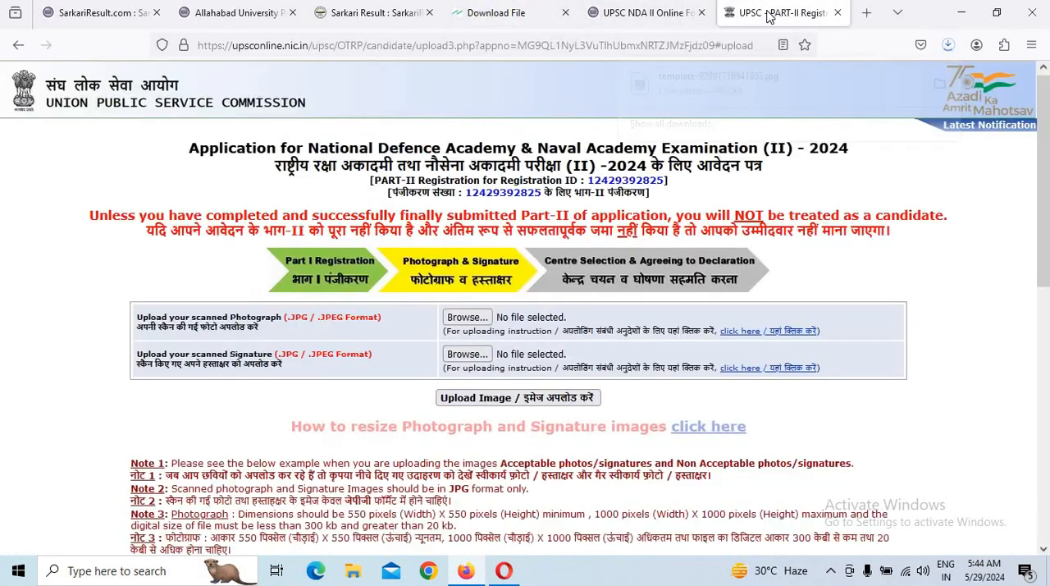
{"action": "scroll", "coordinate": [615, 262], "scroll_direction": "down", "scroll_amount": 3}
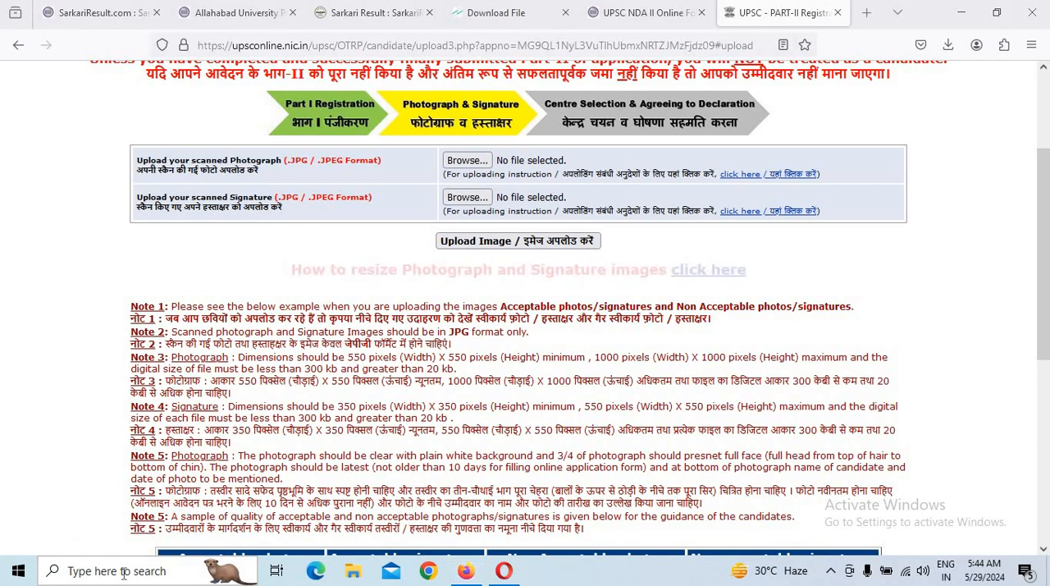
{"action": "key", "text": "super+s"}
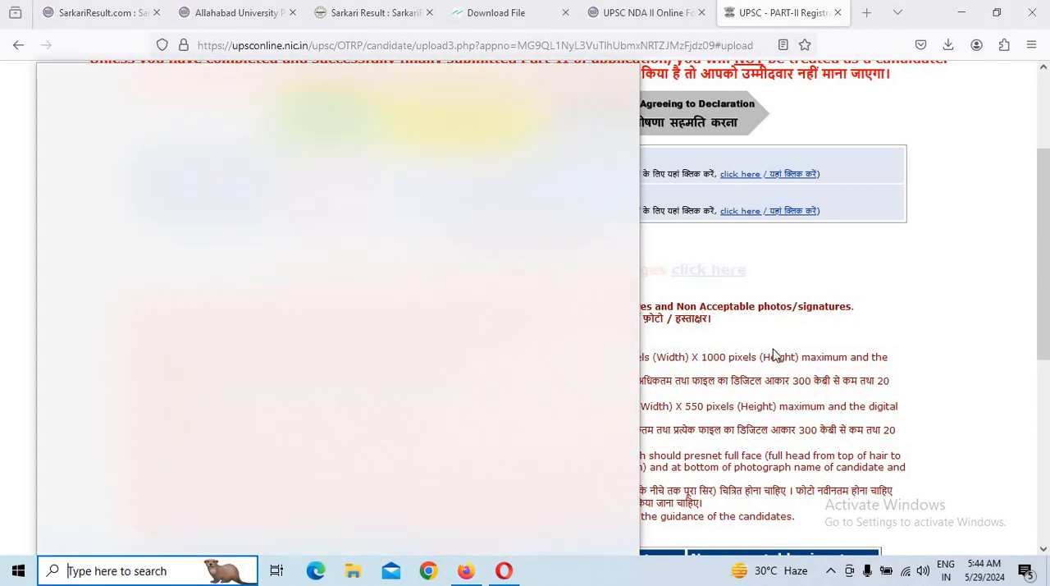
{"action": "left_click", "coordinate": [775, 356]}
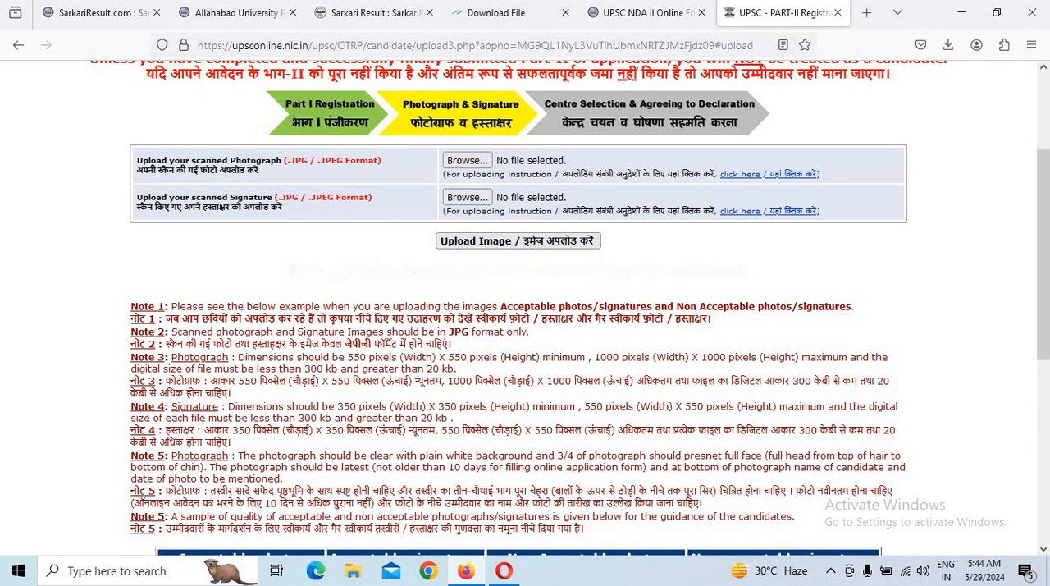
{"action": "left_click", "coordinate": [98, 577]}
{"action": "type", "text": "pa"}
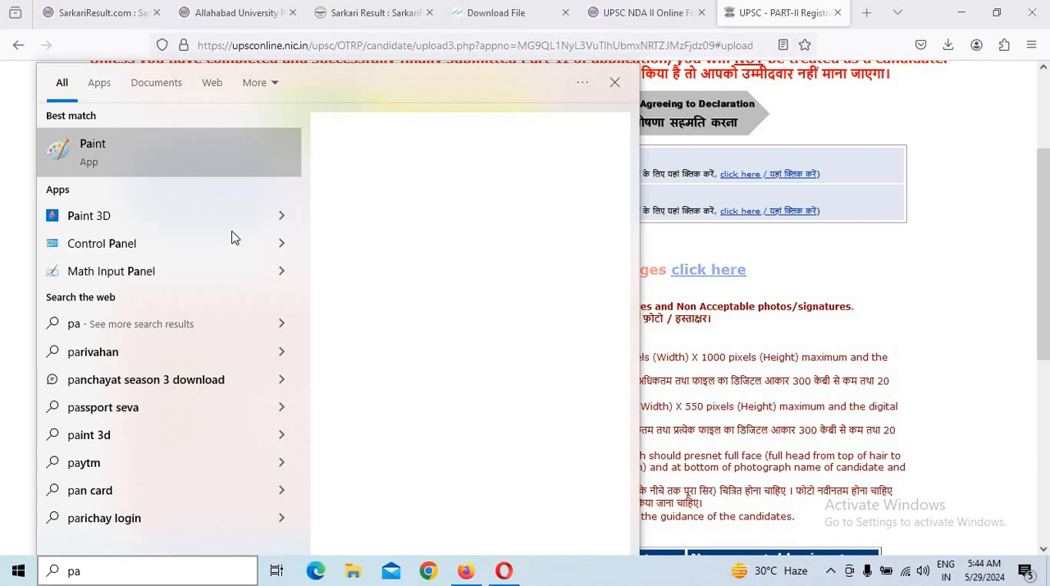
{"action": "left_click", "coordinate": [138, 143]}
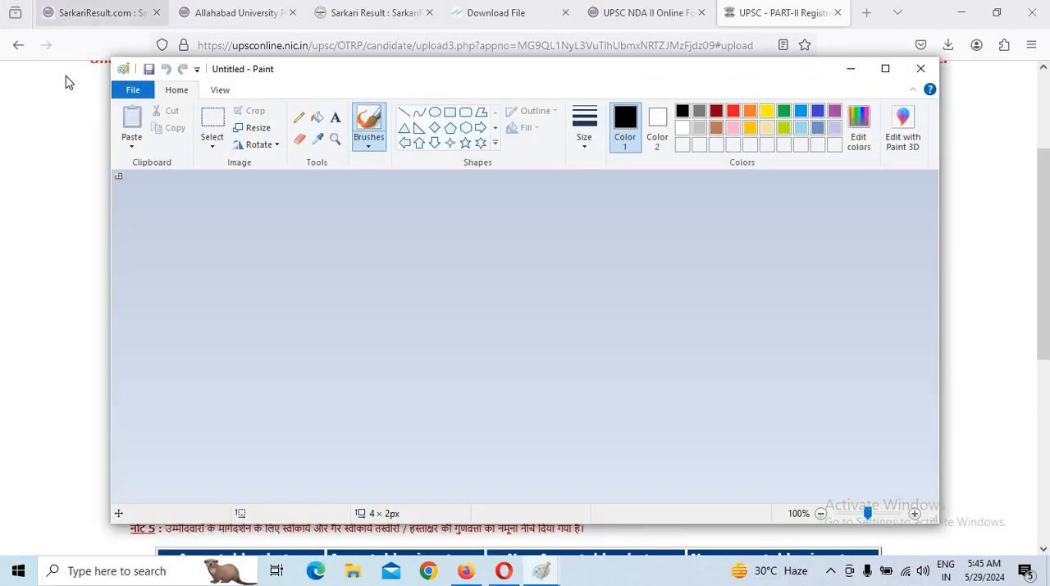
{"action": "left_click", "coordinate": [150, 96]}
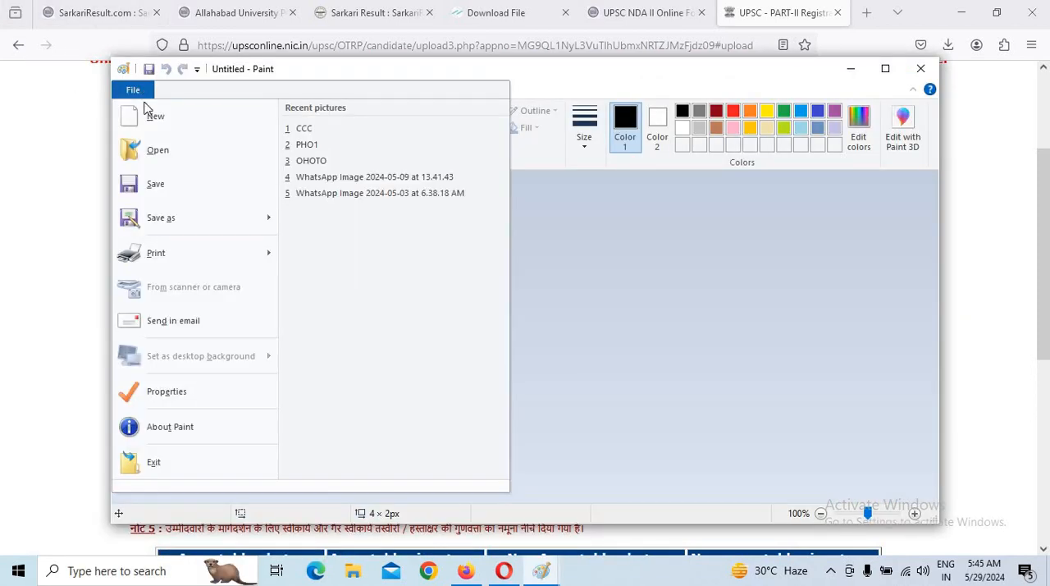
{"action": "left_click", "coordinate": [188, 152]}
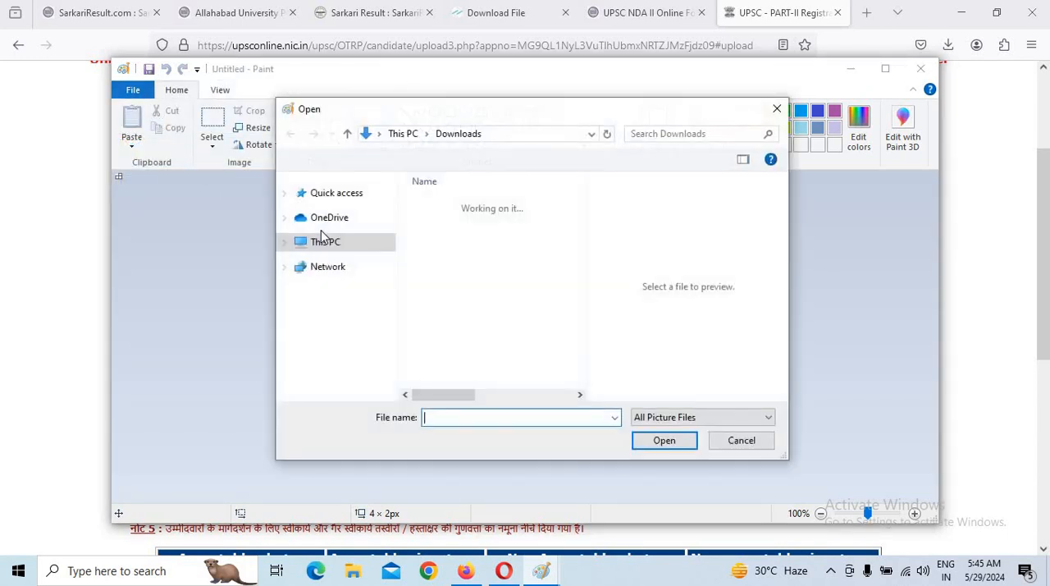
{"action": "left_click", "coordinate": [465, 231]}
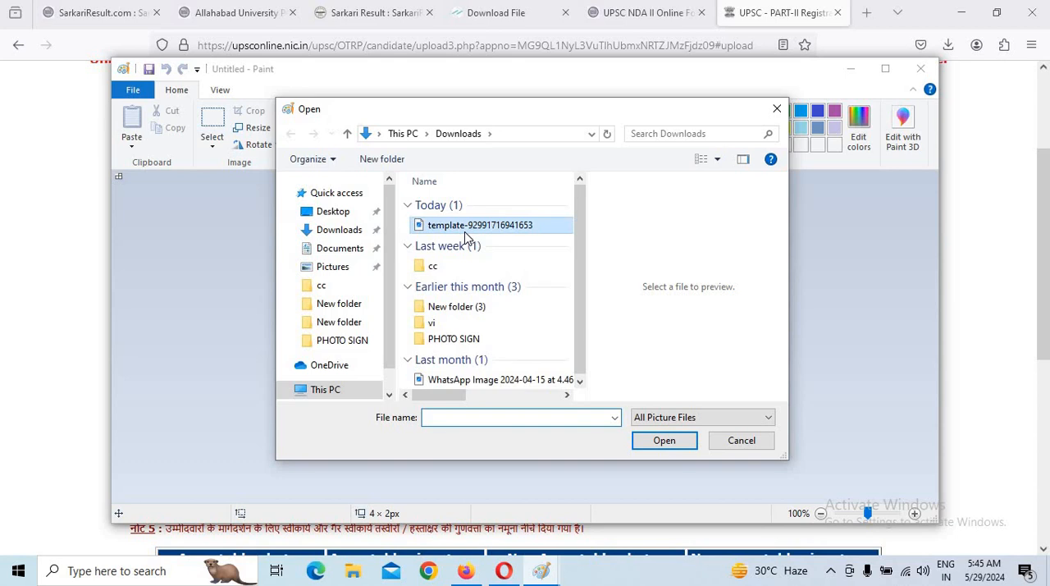
{"action": "double_click", "coordinate": [465, 232]}
Resize the photo to 550 by 550 pixels without maintaining the aspect ratio
{"action": "left_click", "coordinate": [253, 131]}
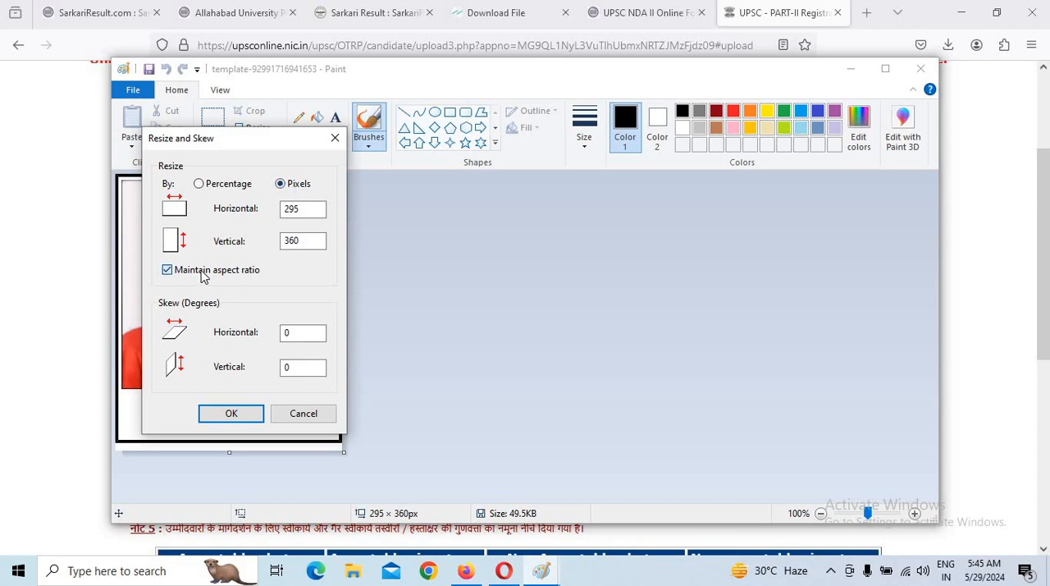
{"action": "double_click", "coordinate": [306, 212]}
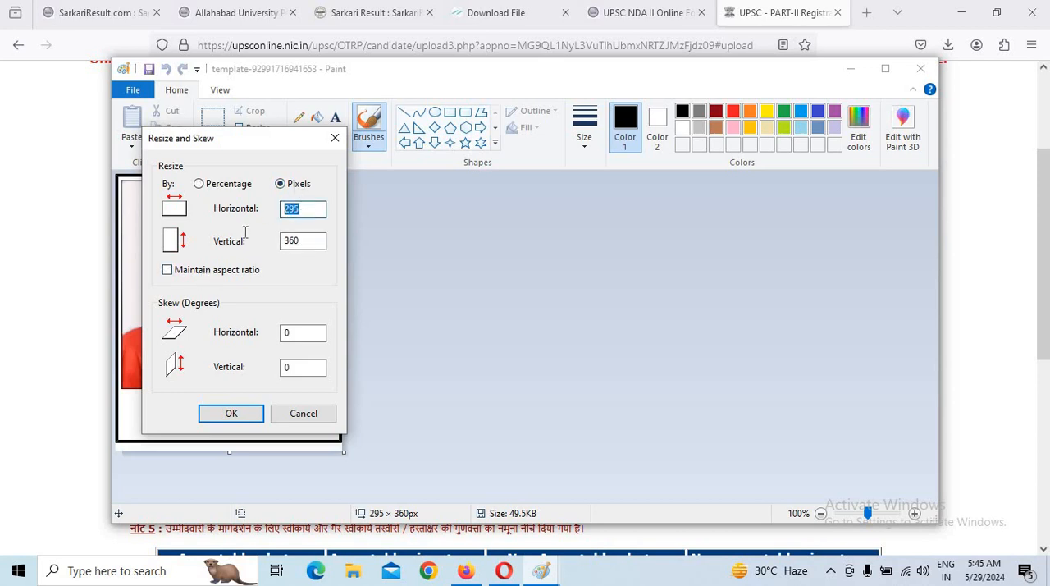
{"action": "double_click", "coordinate": [312, 240]}
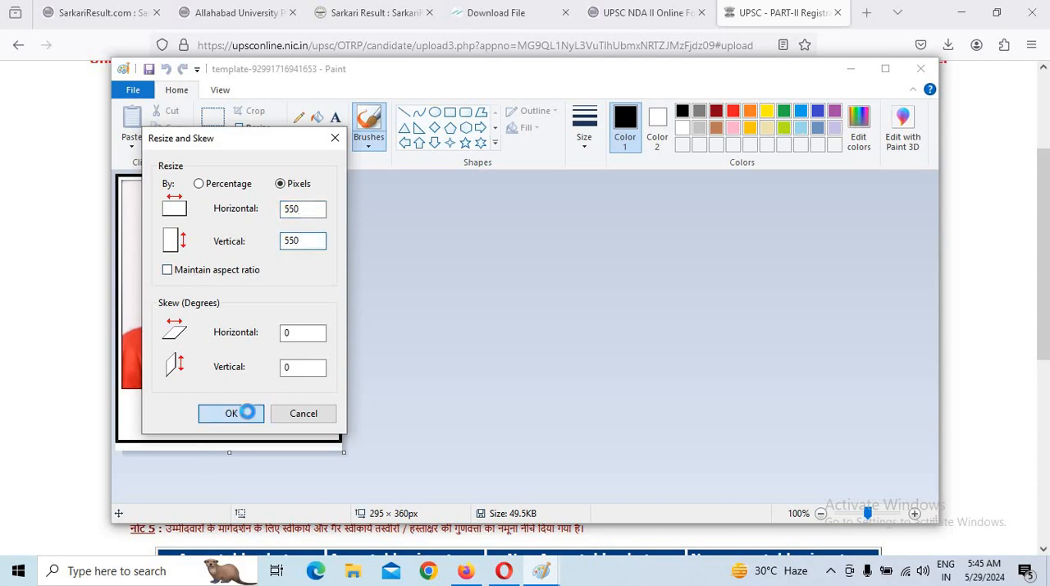
{"action": "left_click", "coordinate": [247, 412]}
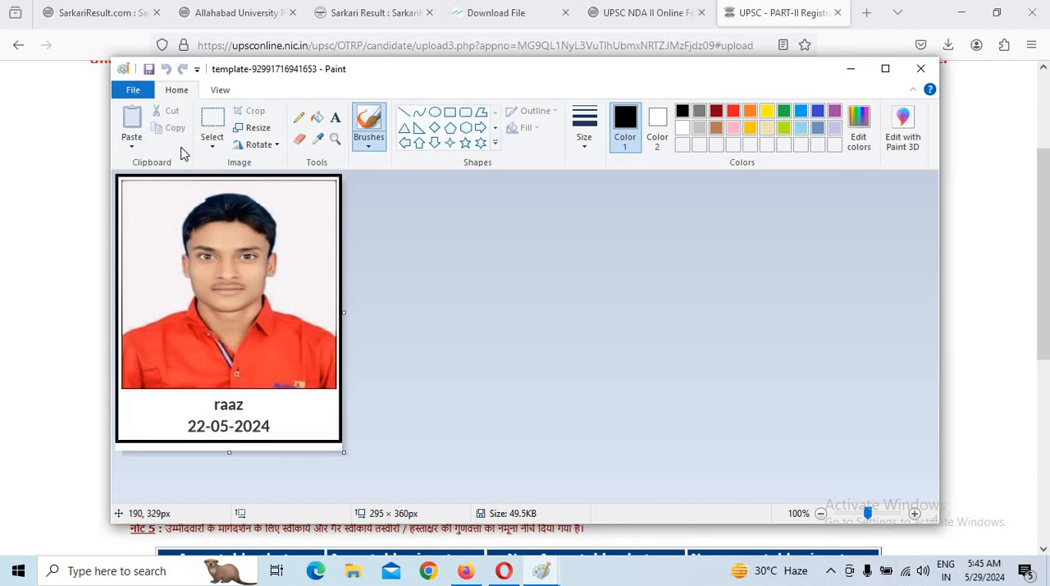
{"action": "left_click", "coordinate": [133, 89]}
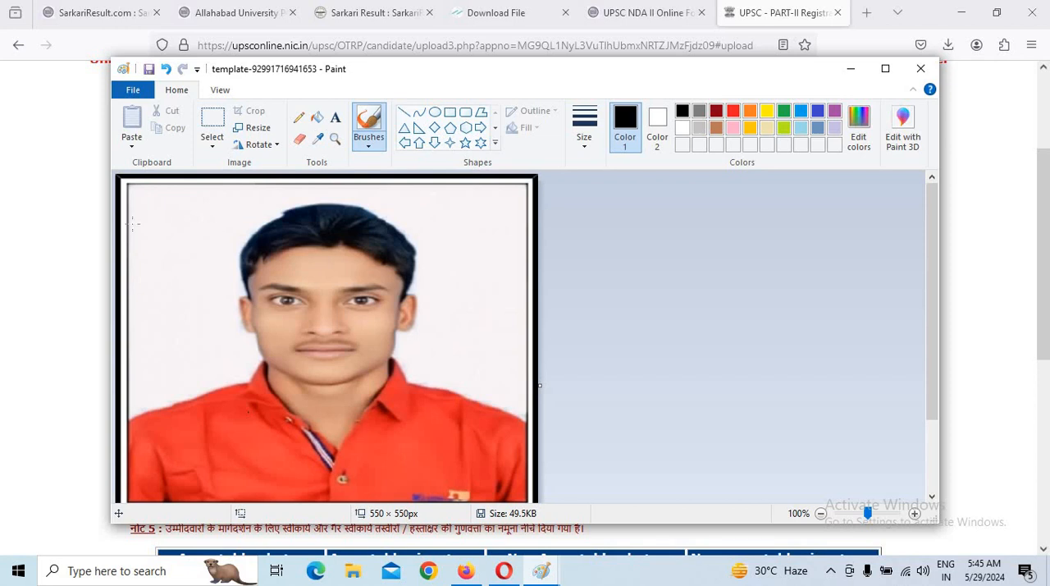
Return to the UPSC upload page and choose template-92991716941653.jpg as the scanned photograph
{"action": "left_click", "coordinate": [69, 203]}
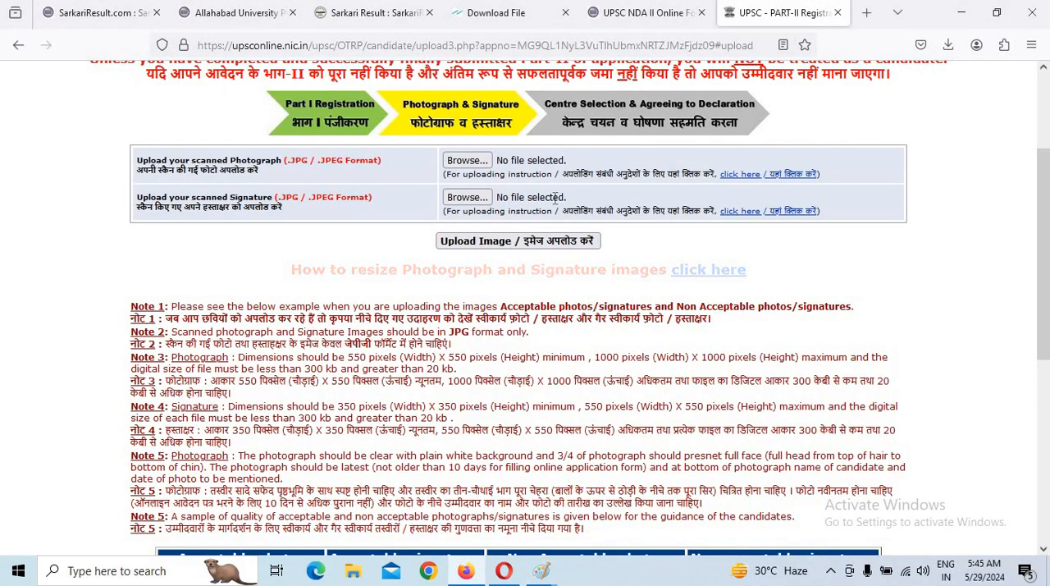
{"action": "left_click", "coordinate": [472, 161]}
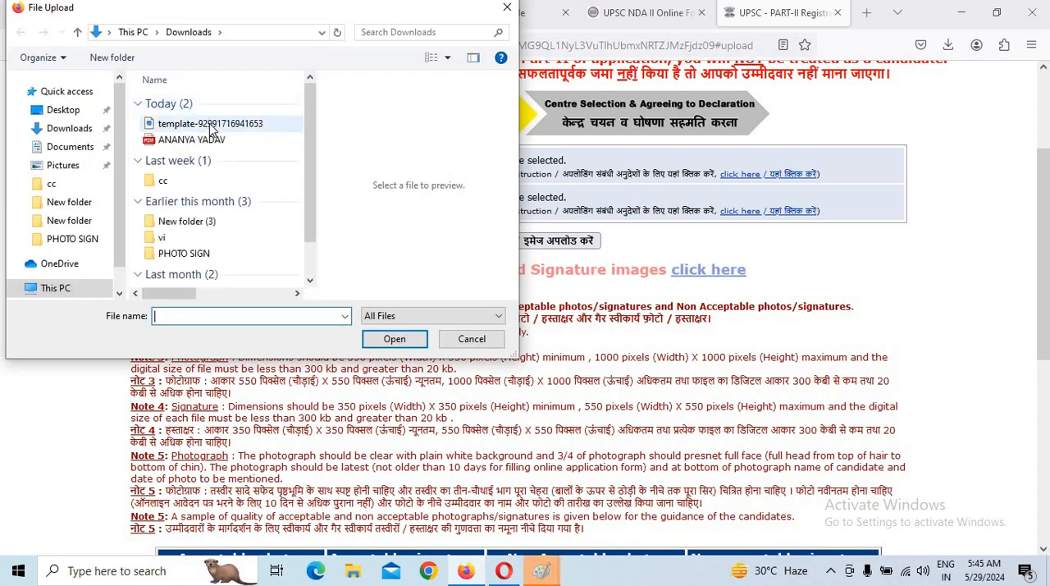
{"action": "left_click", "coordinate": [416, 345]}
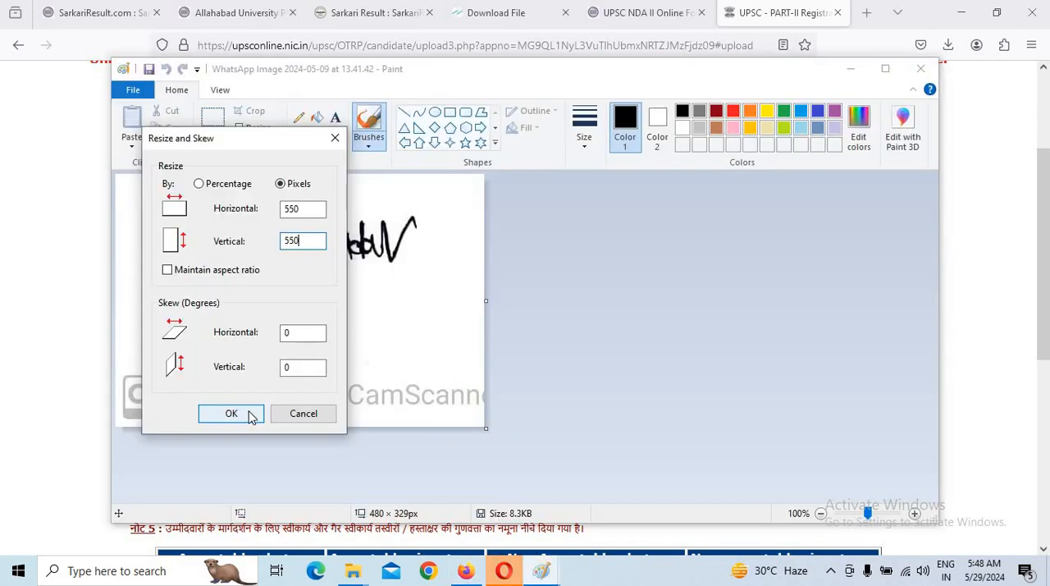
Resize the signature image to 550 by 550 pixels without maintaining the aspect ratio and save it in Downloads
{"action": "left_click", "coordinate": [232, 415]}
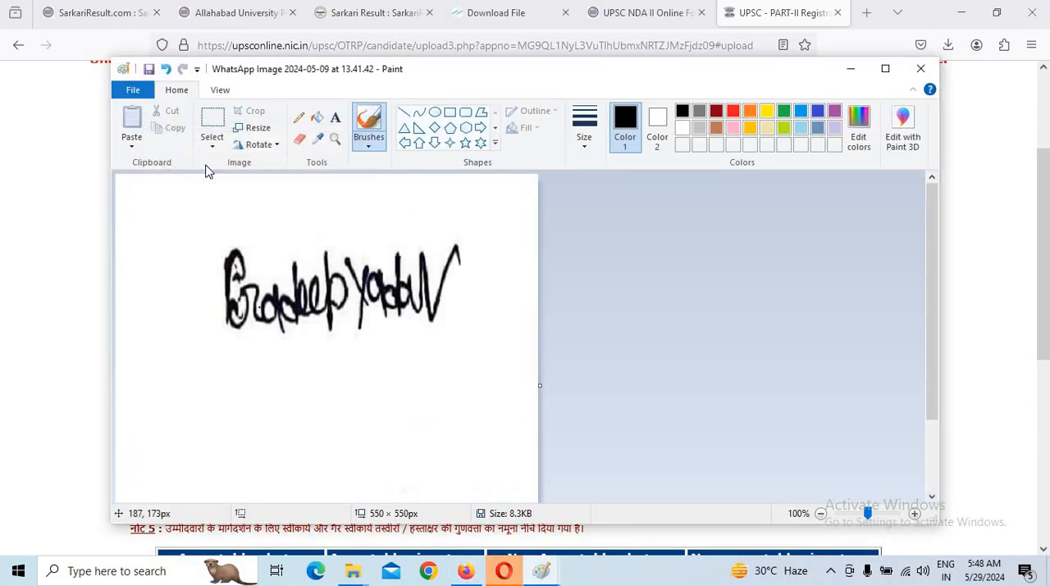
{"action": "left_click", "coordinate": [133, 90]}
{"action": "left_click", "coordinate": [239, 217]}
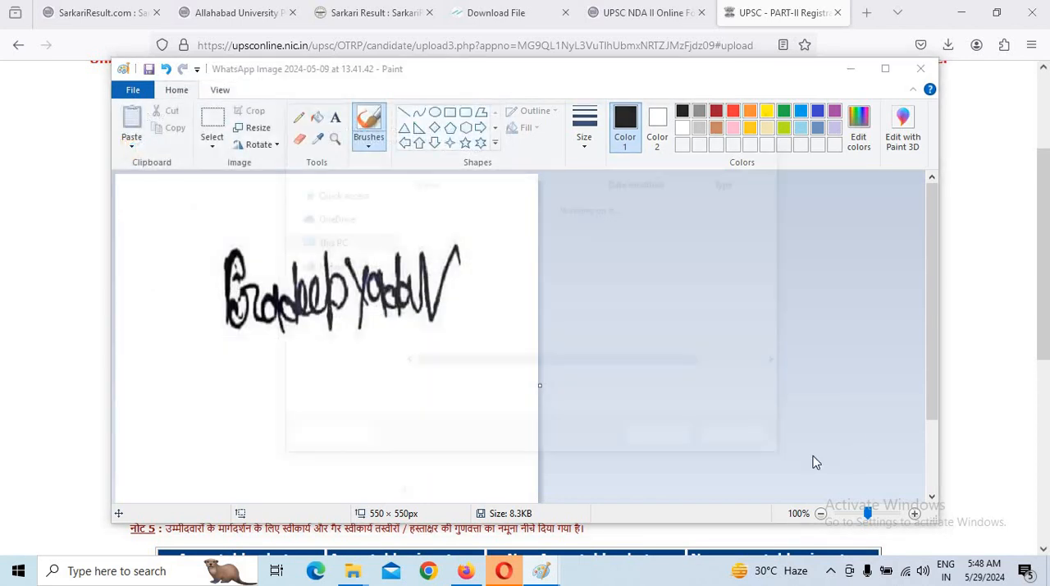
{"action": "left_click", "coordinate": [657, 442]}
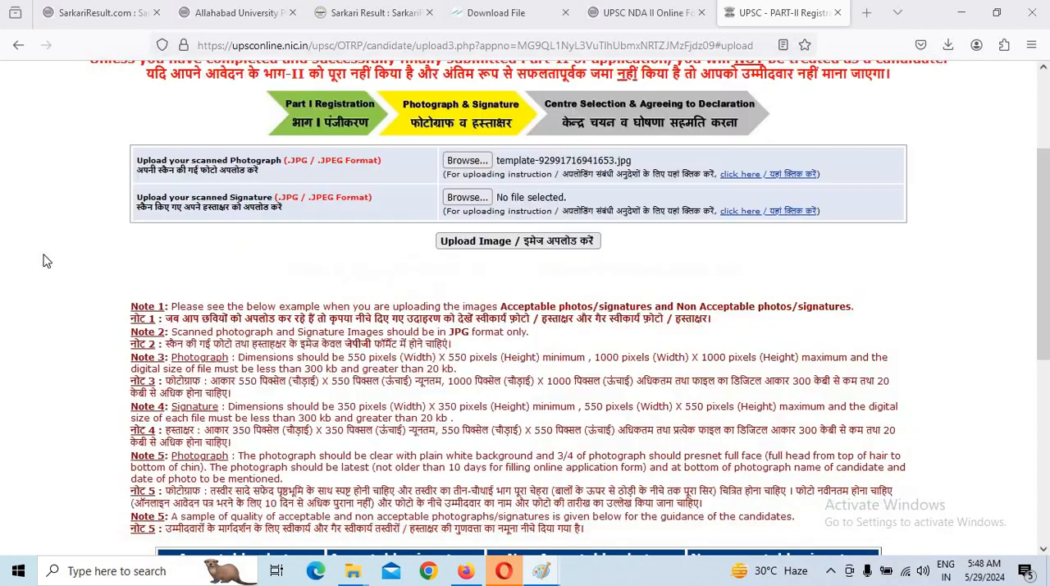
Choose WhatsApp Image 2024-05-09 at 13.41.42.jpg as the scanned signature on the UPSC page and upload both images
{"action": "left_click", "coordinate": [41, 263]}
{"action": "left_click", "coordinate": [464, 195]}
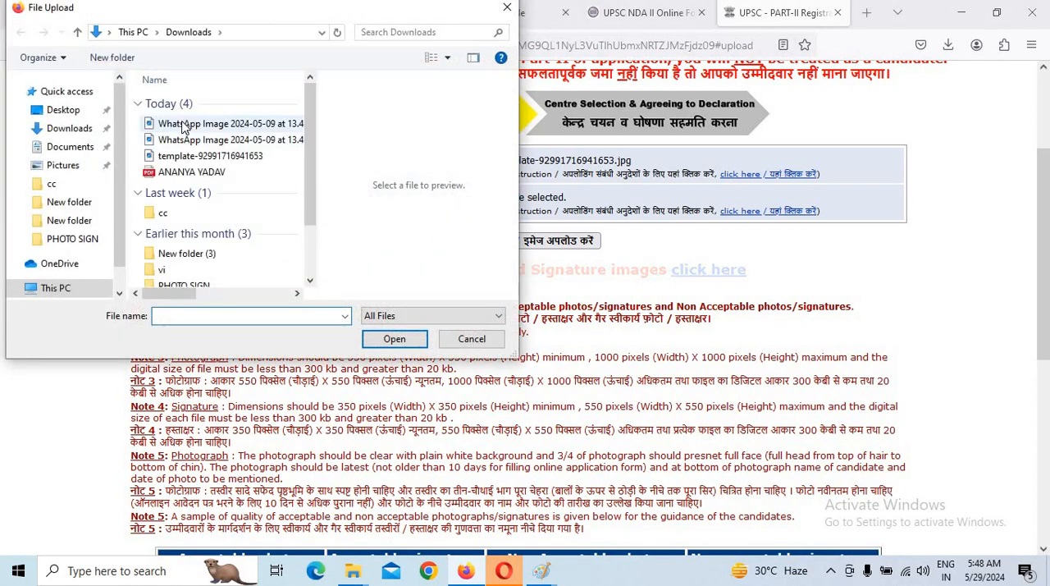
{"action": "double_click", "coordinate": [164, 133]}
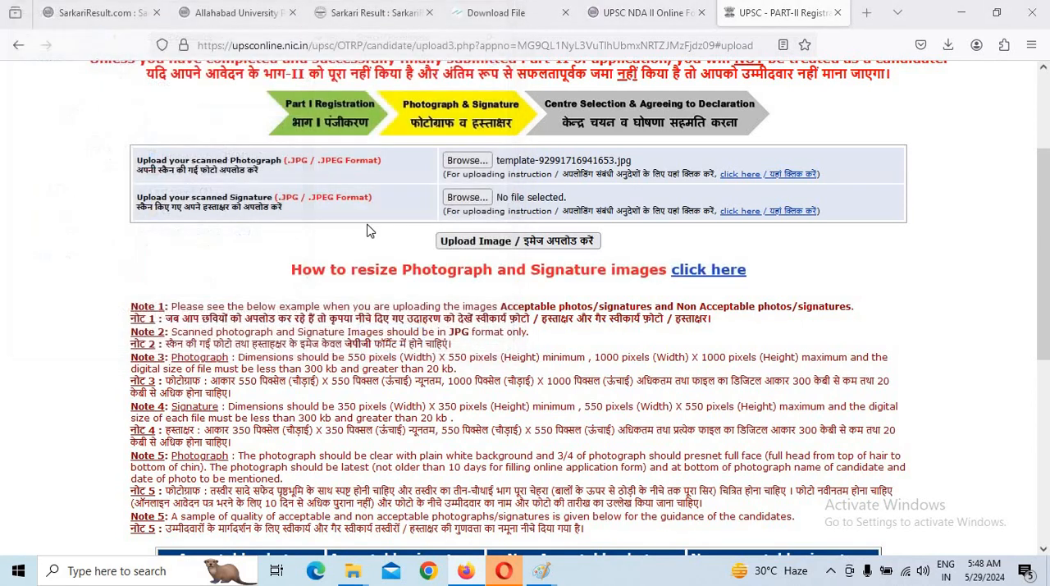
{"action": "left_click", "coordinate": [543, 244]}
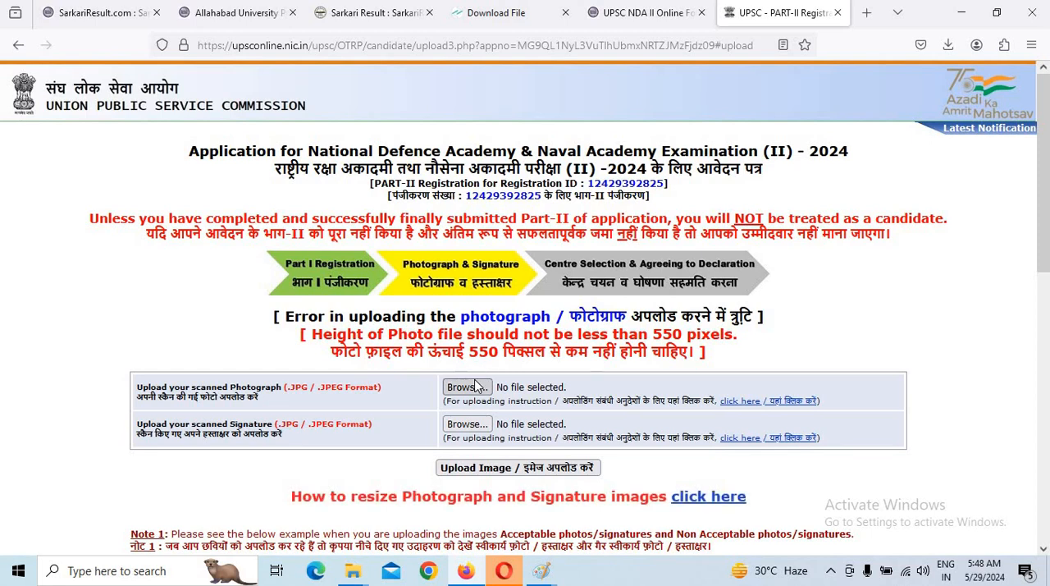
Switch to the Paint window holding the signature image and bring up the file chooser to open another picture
{"action": "mouse_move", "coordinate": [541, 570]}
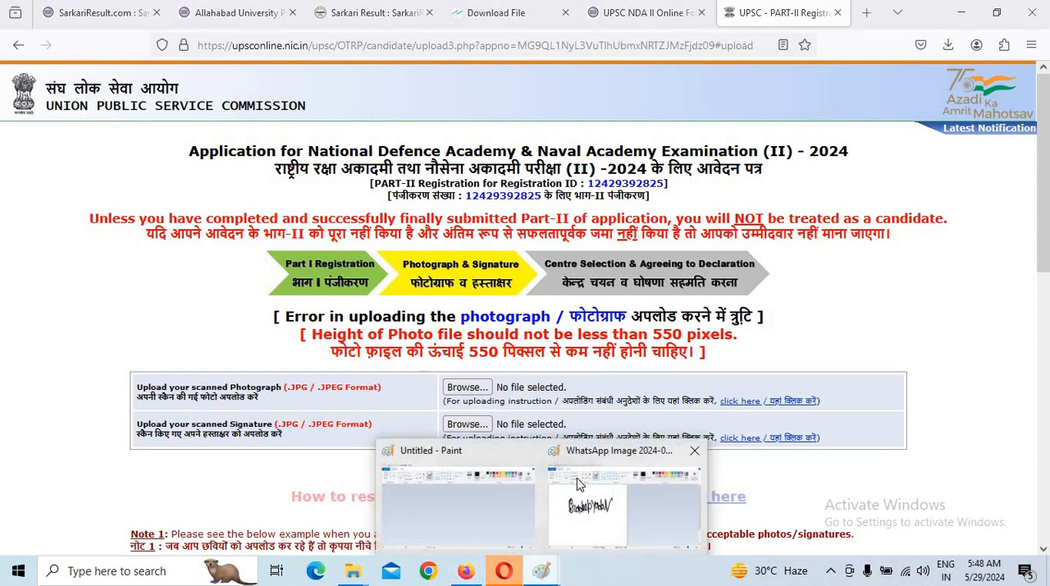
{"action": "left_click", "coordinate": [626, 502]}
{"action": "left_click", "coordinate": [133, 91]}
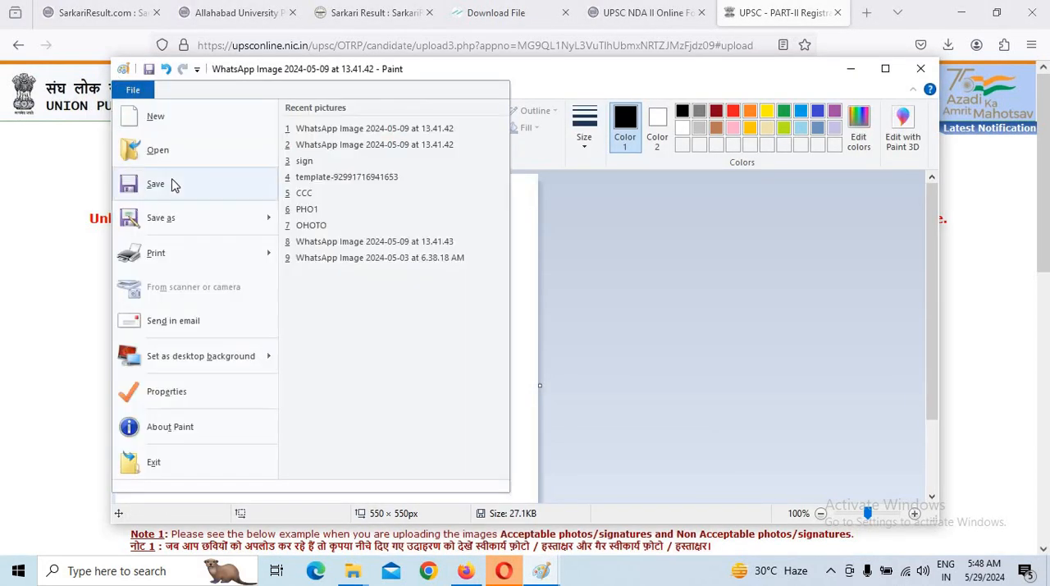
{"action": "left_click", "coordinate": [201, 149]}
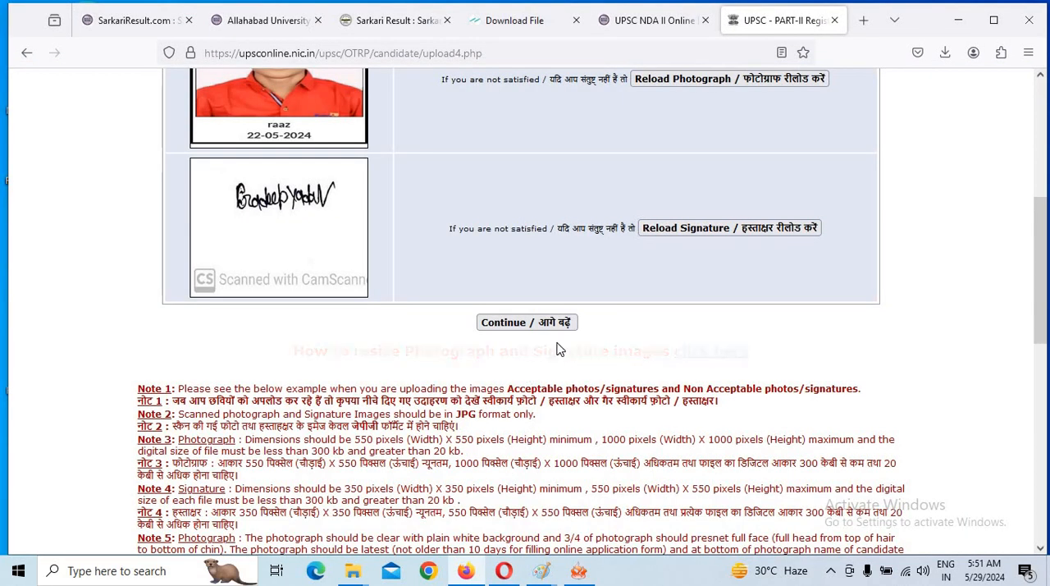
Accept the uploaded photograph and signature previews and continue the UPSC Part-II registration
{"action": "left_click", "coordinate": [534, 330]}
{"action": "scroll", "coordinate": [750, 352], "scroll_direction": "down", "scroll_amount": 4}
{"action": "scroll", "coordinate": [618, 363], "scroll_direction": "up", "scroll_amount": 4}
{"action": "scroll", "coordinate": [619, 364], "scroll_direction": "down", "scroll_amount": 1}
{"action": "scroll", "coordinate": [620, 364], "scroll_direction": "down", "scroll_amount": 4}
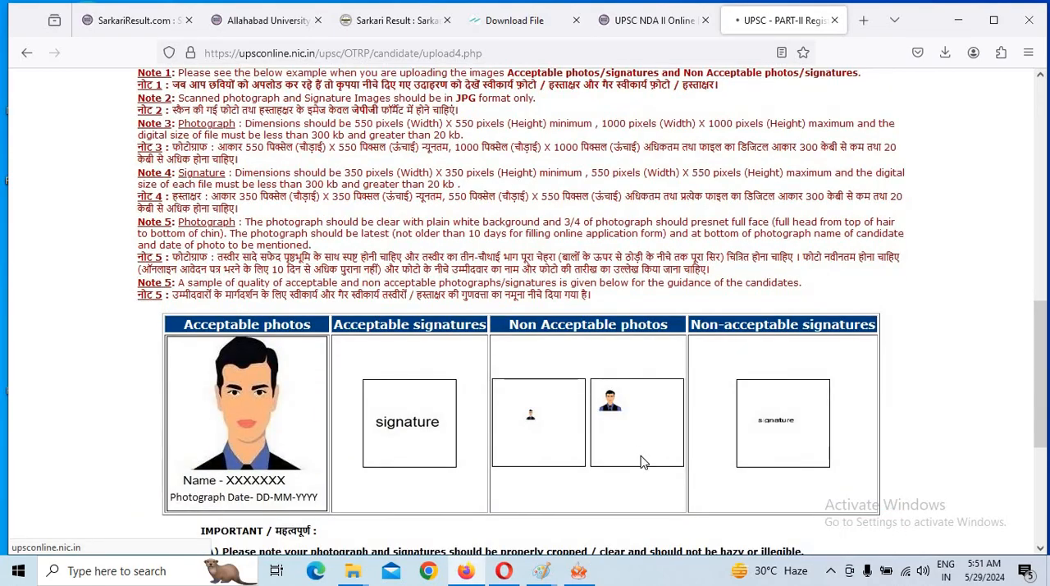
{"action": "scroll", "coordinate": [644, 462], "scroll_direction": "down", "scroll_amount": 2}
{"action": "scroll", "coordinate": [608, 368], "scroll_direction": "up", "scroll_amount": 6}
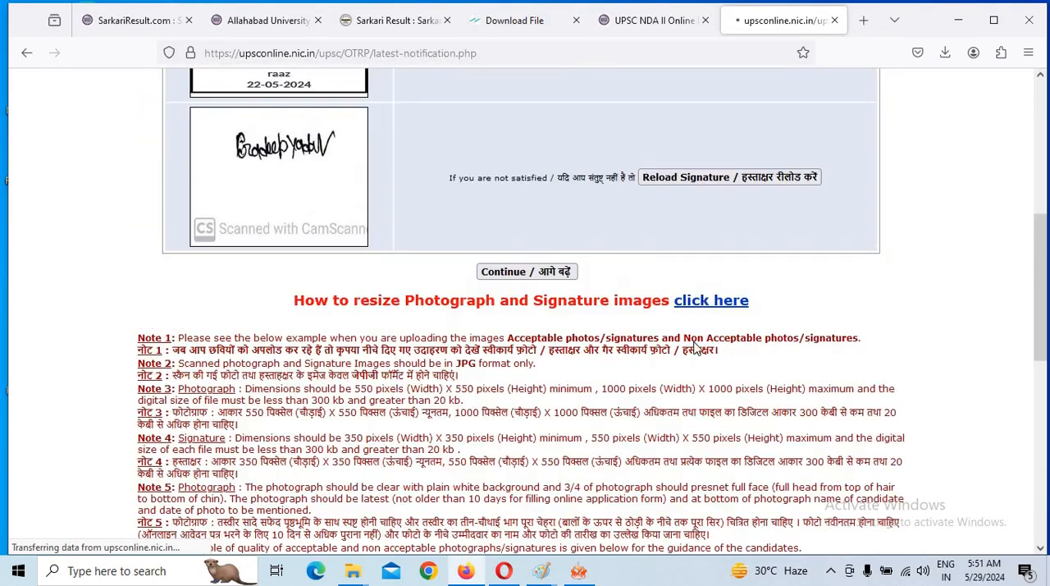
{"action": "scroll", "coordinate": [696, 350], "scroll_direction": "up", "scroll_amount": 2}
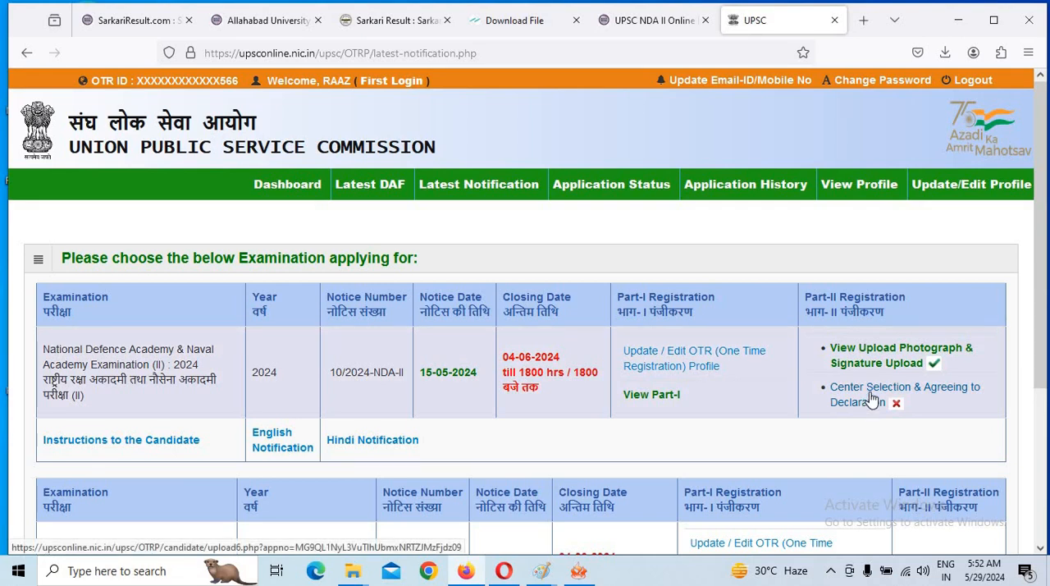
Open Center Selection & Agreeing to Declaration for the NDA & NA (II) 2024 exam and select Ahmedabad as the examination centre
{"action": "left_click", "coordinate": [872, 399]}
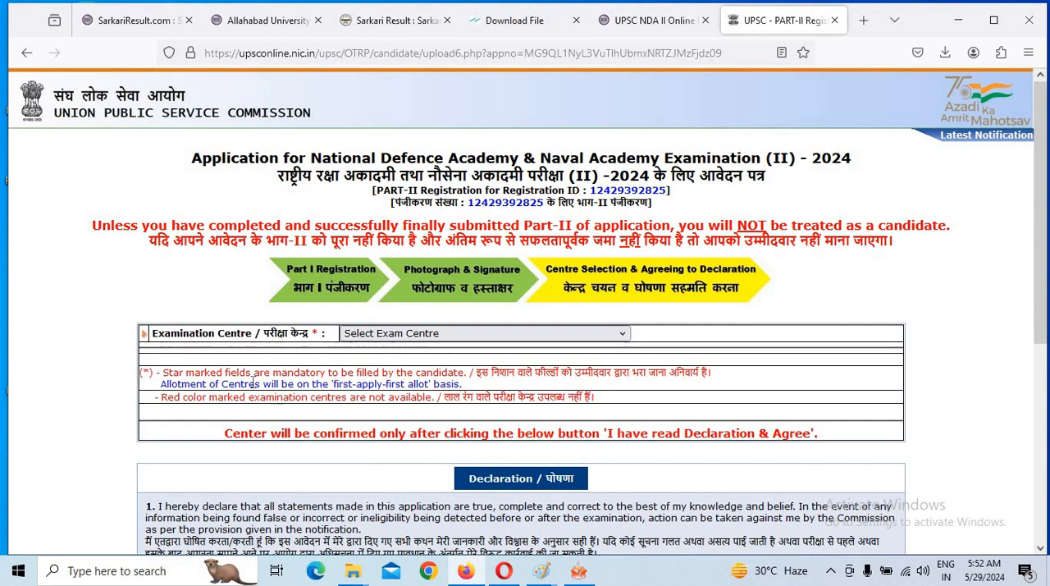
{"action": "left_click", "coordinate": [382, 333]}
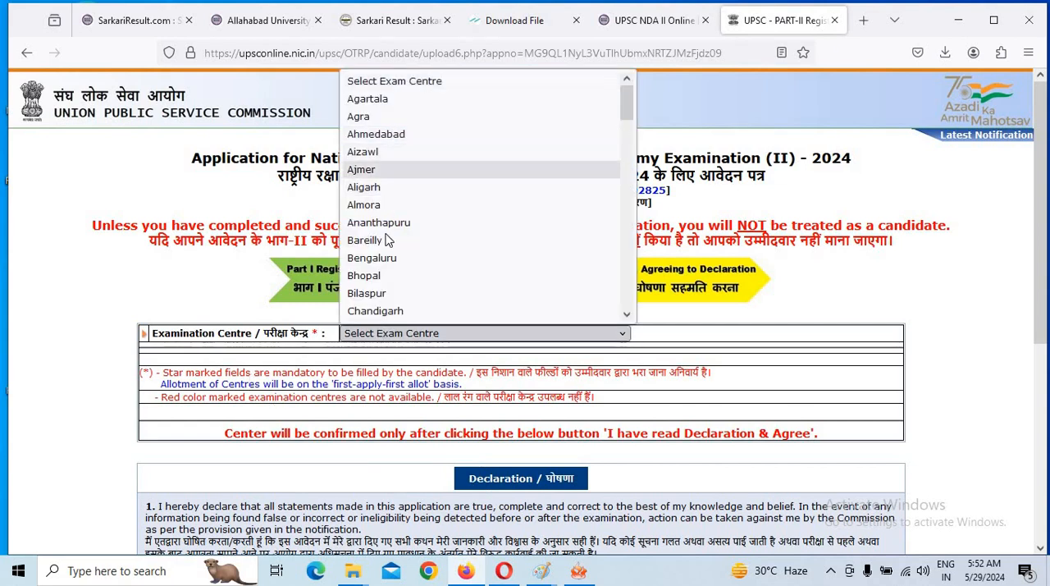
{"action": "scroll", "coordinate": [393, 263], "scroll_direction": "down", "scroll_amount": 5}
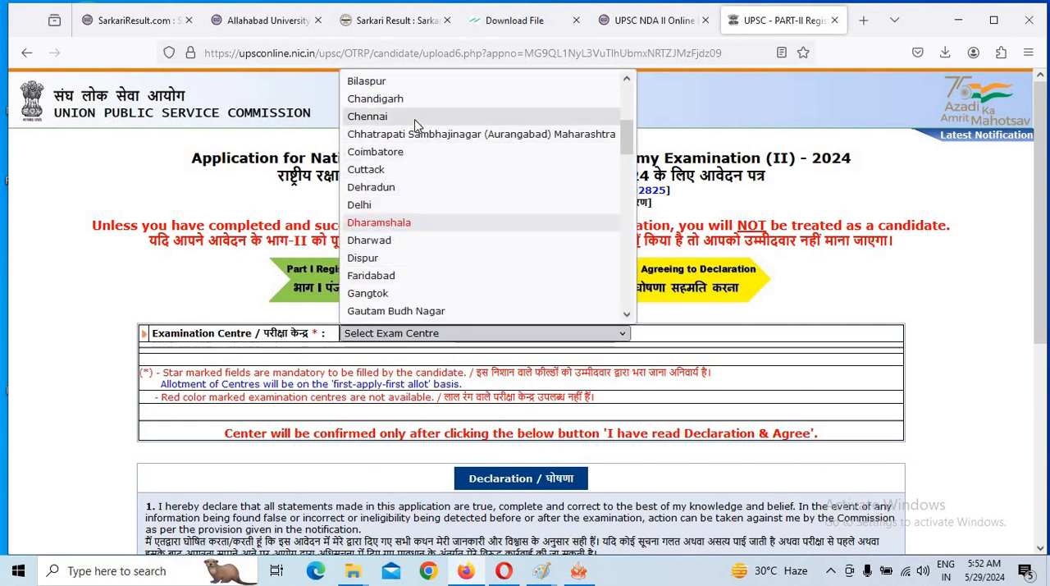
{"action": "scroll", "coordinate": [411, 218], "scroll_direction": "up", "scroll_amount": 4}
{"action": "scroll", "coordinate": [414, 213], "scroll_direction": "down", "scroll_amount": 4}
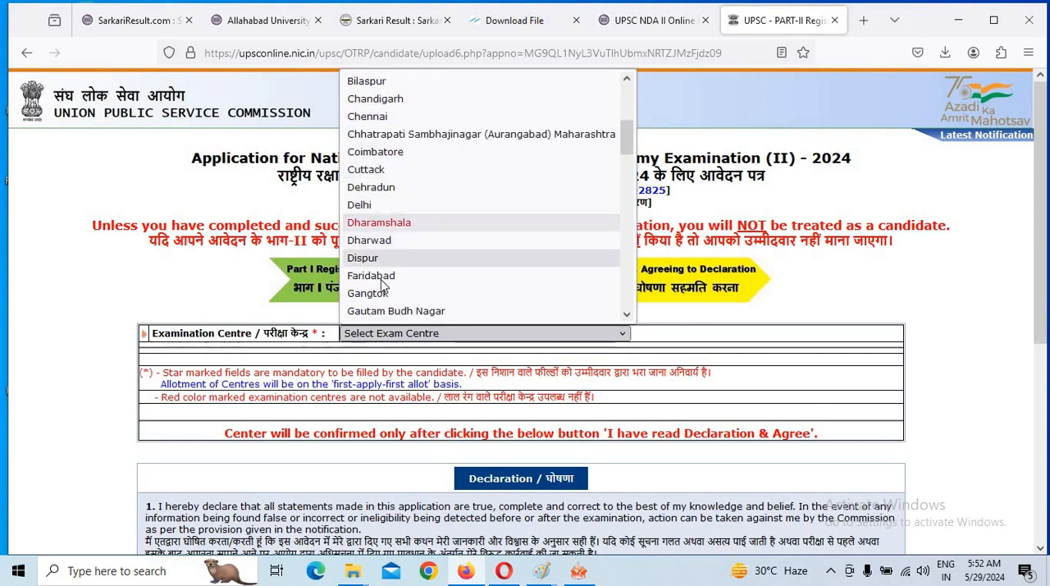
{"action": "scroll", "coordinate": [413, 246], "scroll_direction": "up", "scroll_amount": 4}
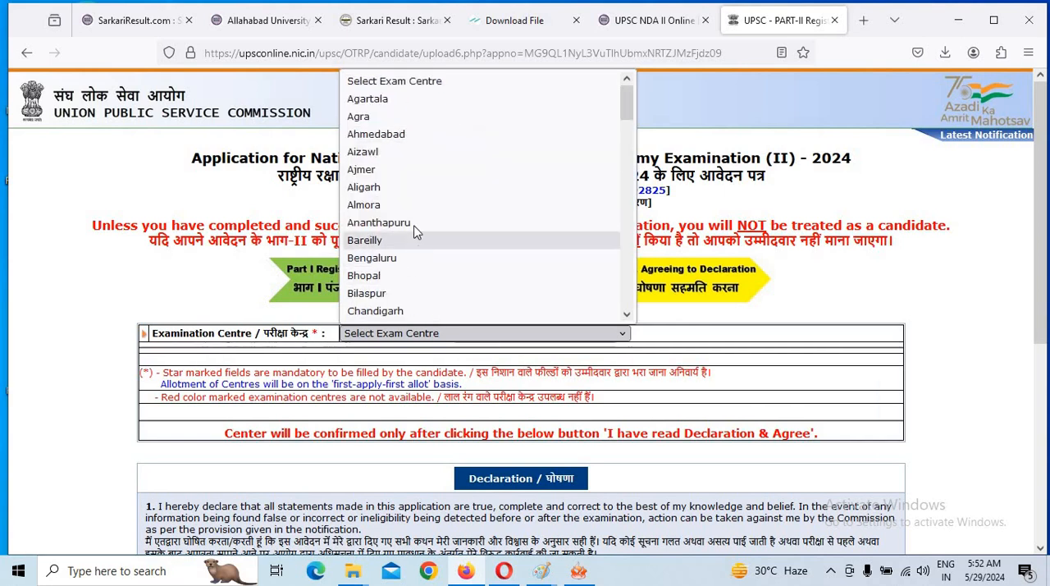
{"action": "left_click", "coordinate": [400, 135]}
{"action": "scroll", "coordinate": [518, 336], "scroll_direction": "down", "scroll_amount": 3}
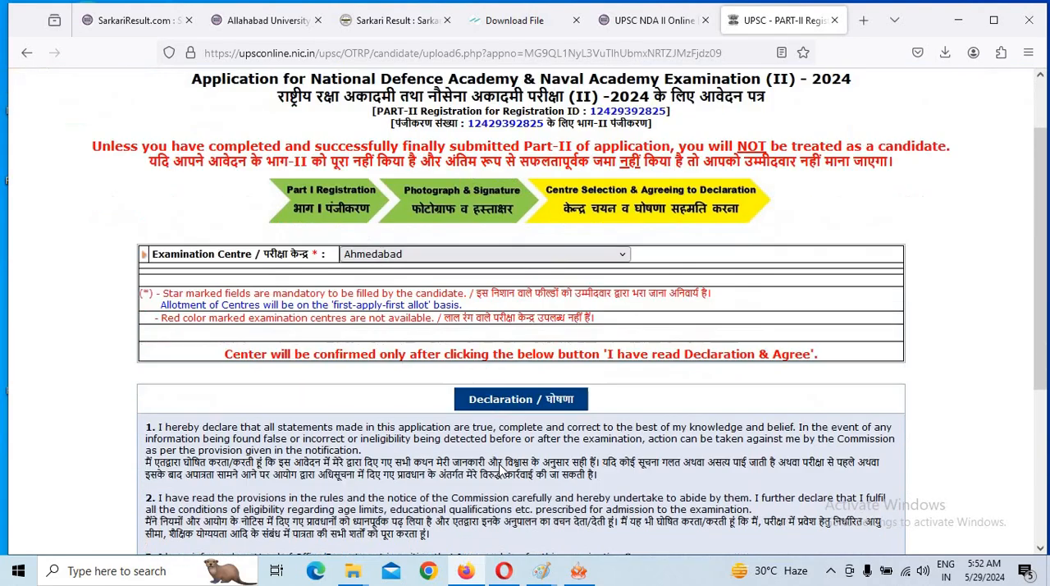
Agree to the declaration and finally submit the NDA & NA (II) 2024 application with the selected examination centre
{"action": "scroll", "coordinate": [522, 380], "scroll_direction": "down", "scroll_amount": 3}
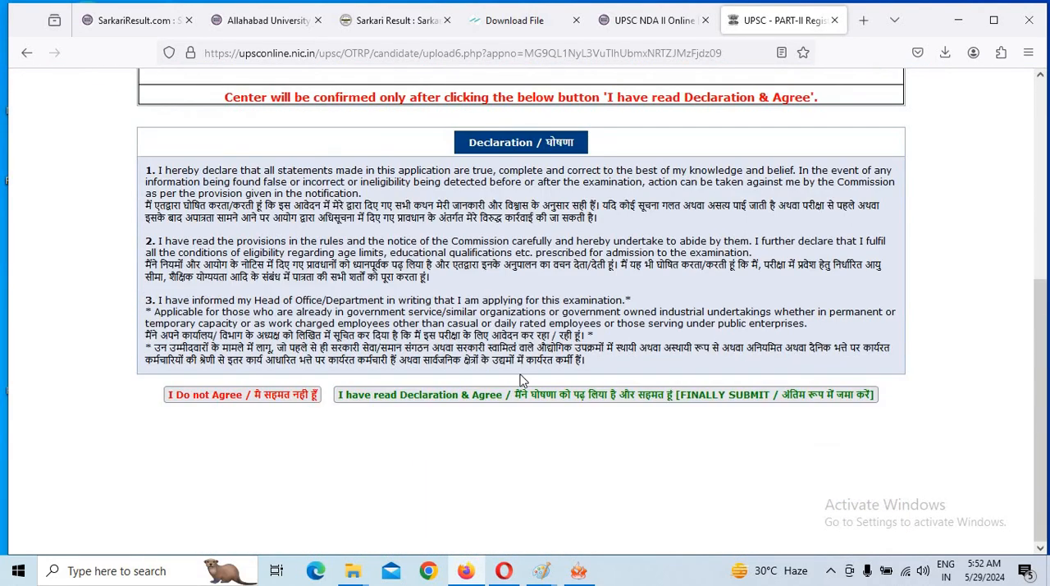
{"action": "left_click", "coordinate": [409, 402]}
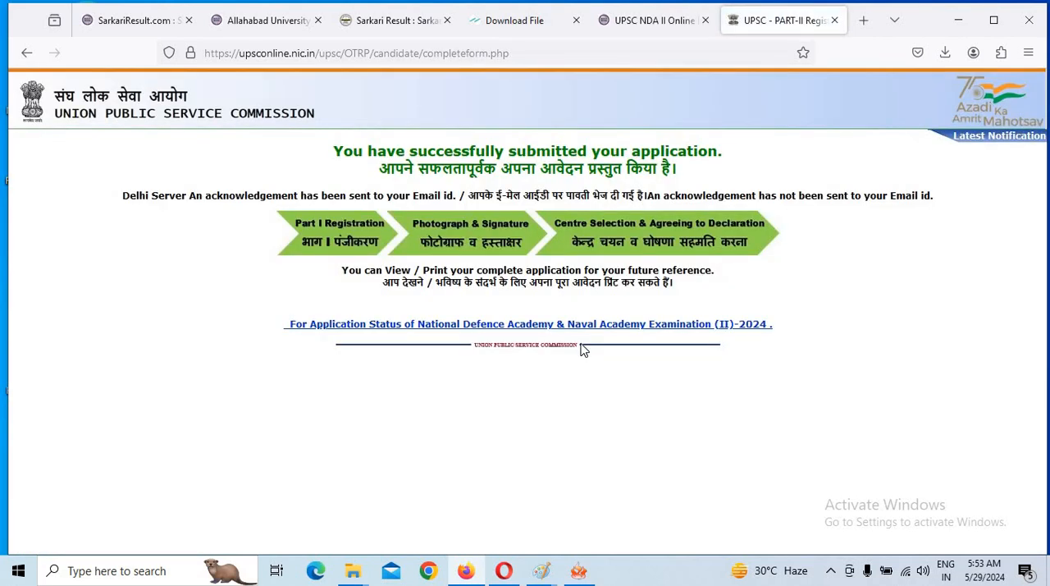
Open the submitted NDA & NA (II) 2024 application from its application status and review the details, photograph, signature, examination centre and declaration
{"action": "left_click", "coordinate": [980, 139]}
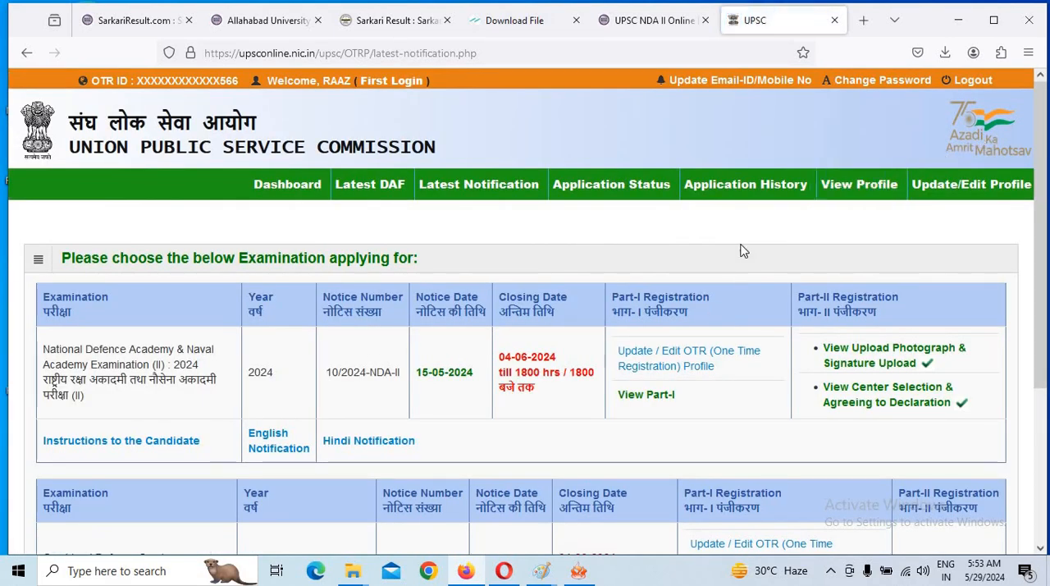
{"action": "left_click", "coordinate": [619, 197]}
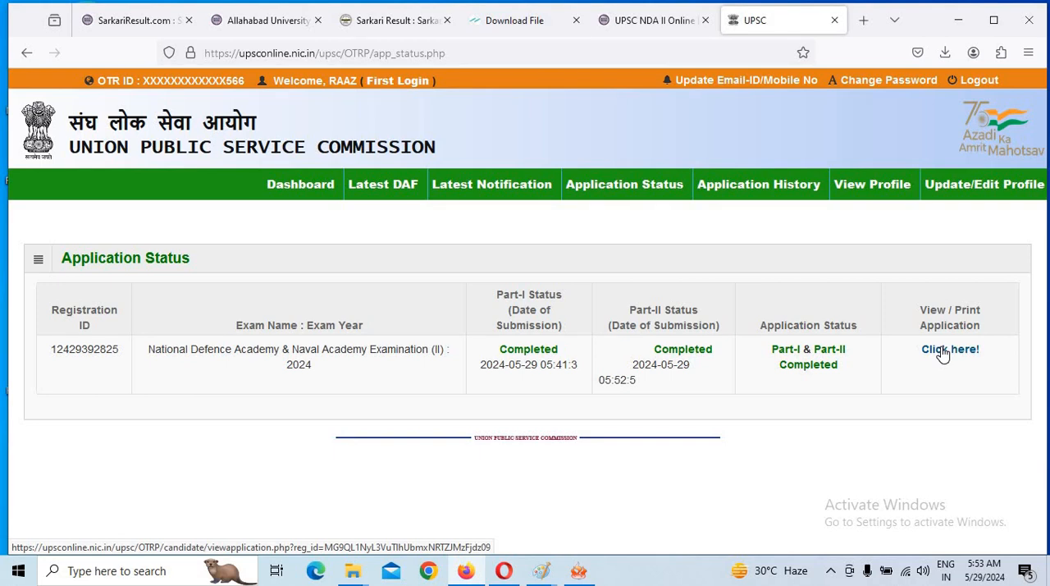
{"action": "left_click", "coordinate": [943, 351]}
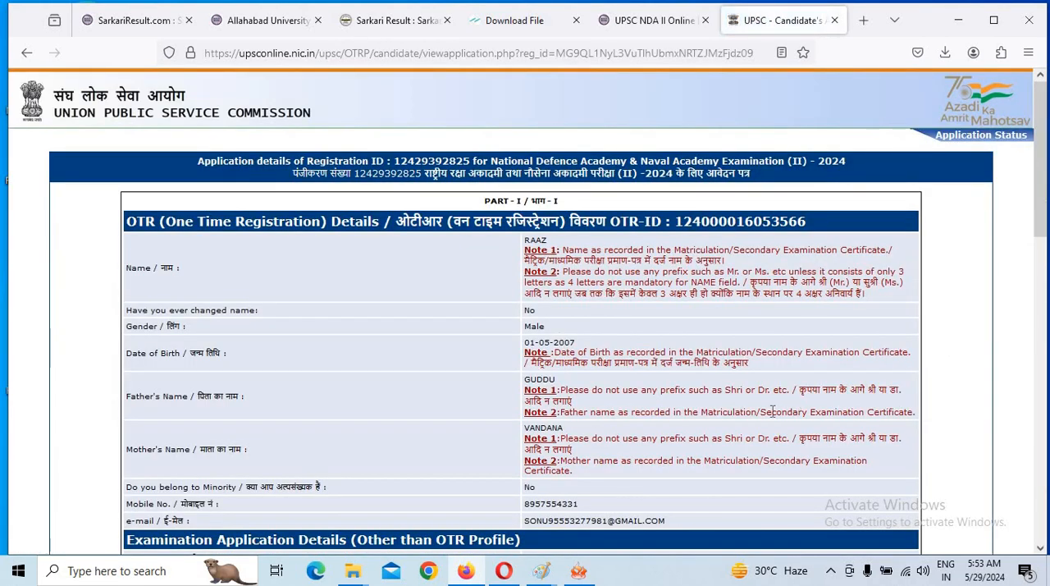
{"action": "scroll", "coordinate": [771, 410], "scroll_direction": "down", "scroll_amount": 12}
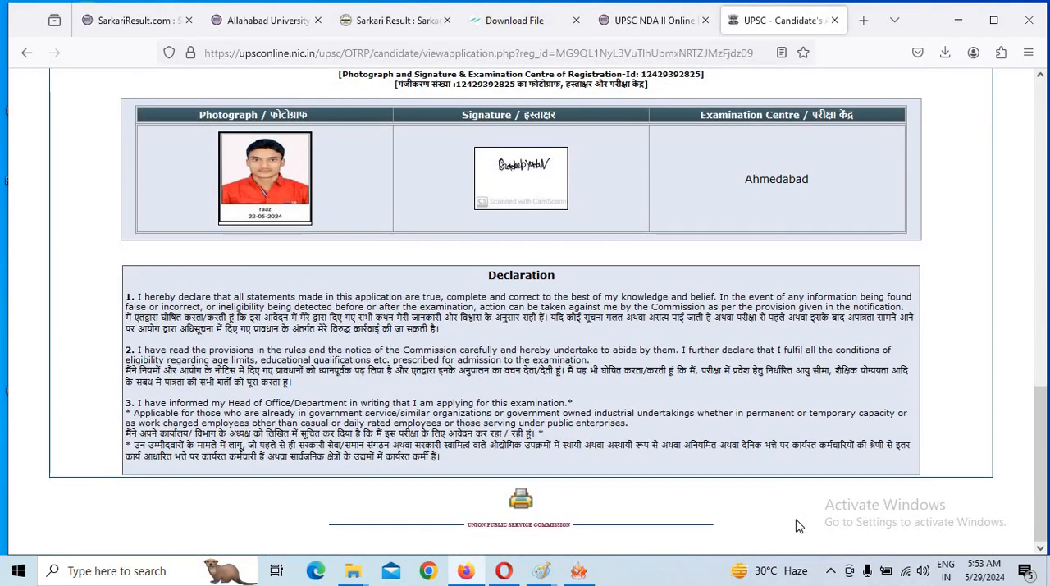
{"action": "scroll", "coordinate": [798, 526], "scroll_direction": "up", "scroll_amount": 4}
{"action": "scroll", "coordinate": [797, 529], "scroll_direction": "up", "scroll_amount": 10}
{"action": "scroll", "coordinate": [796, 534], "scroll_direction": "down", "scroll_amount": 14}
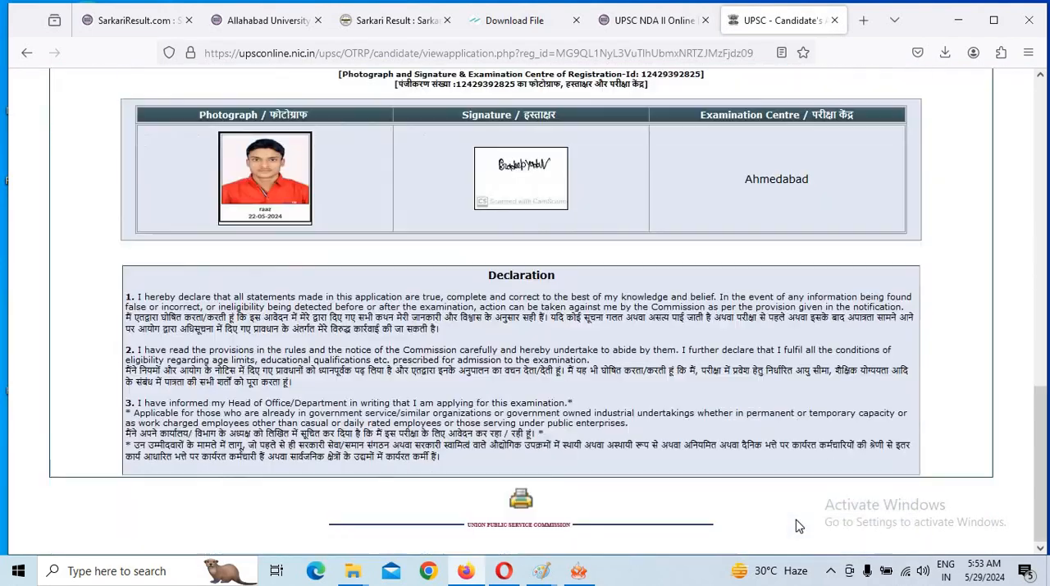
{"action": "scroll", "coordinate": [788, 542], "scroll_direction": "up", "scroll_amount": 12}
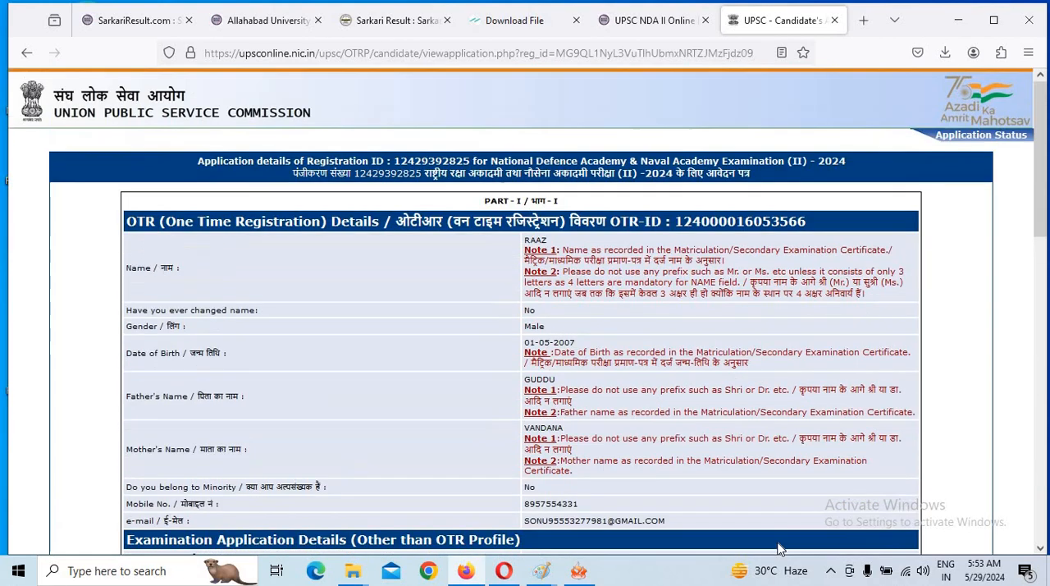